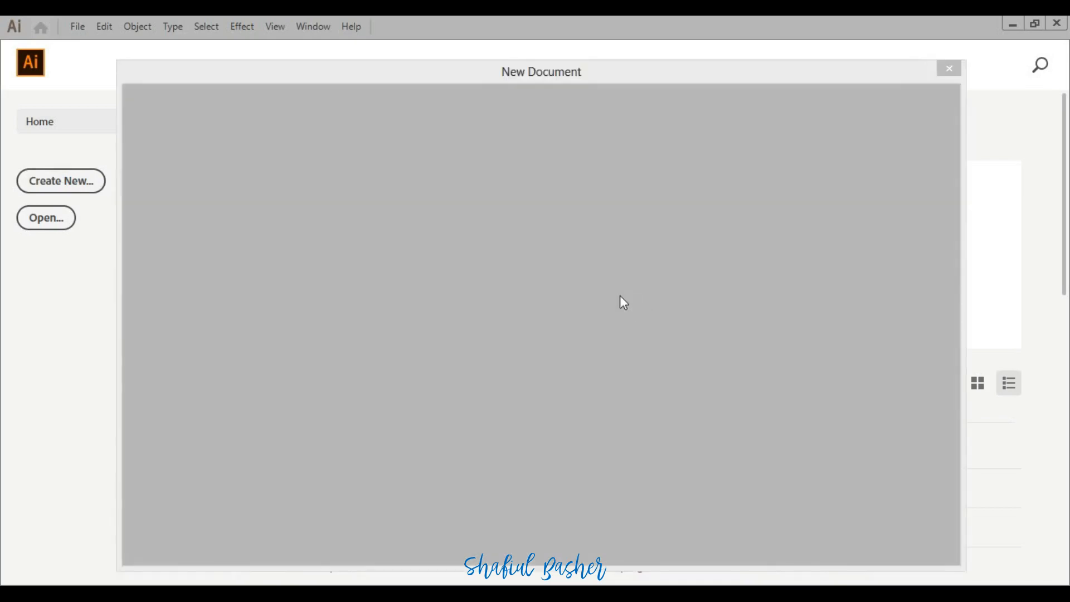
Create a new 1000 x 1000 px document in CMYK colour mode with 300 ppi raster effects
left_click_drag(740, 216, 791, 216)
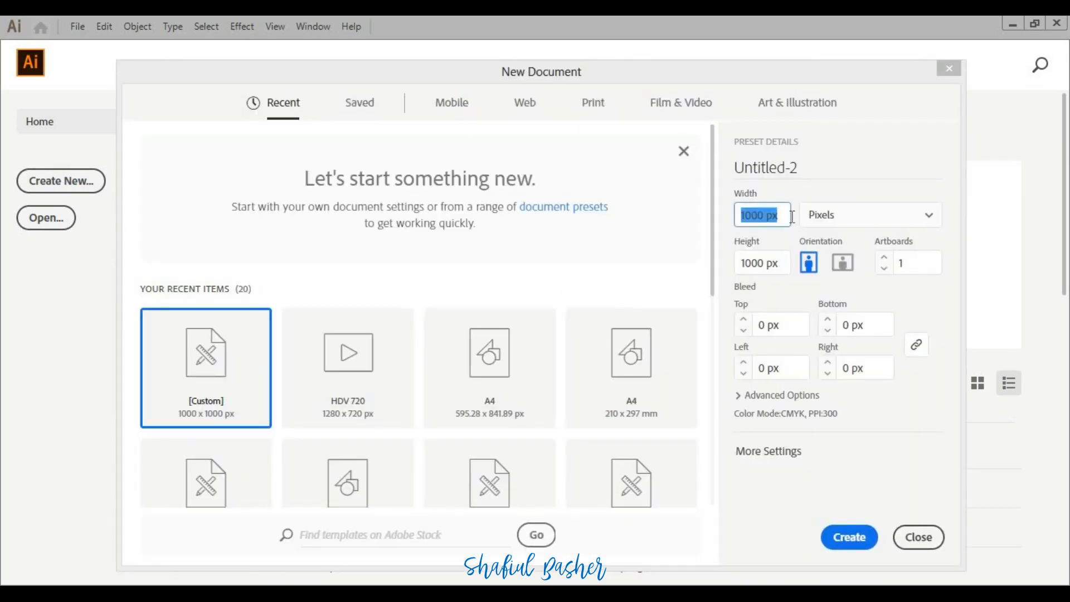
left_click(774, 267)
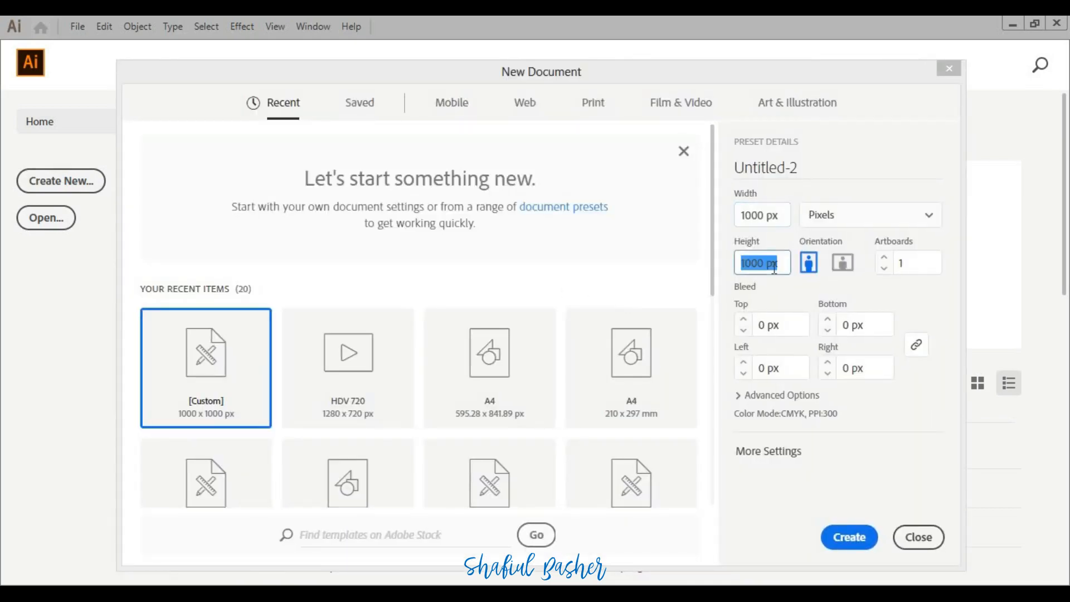
left_click(792, 395)
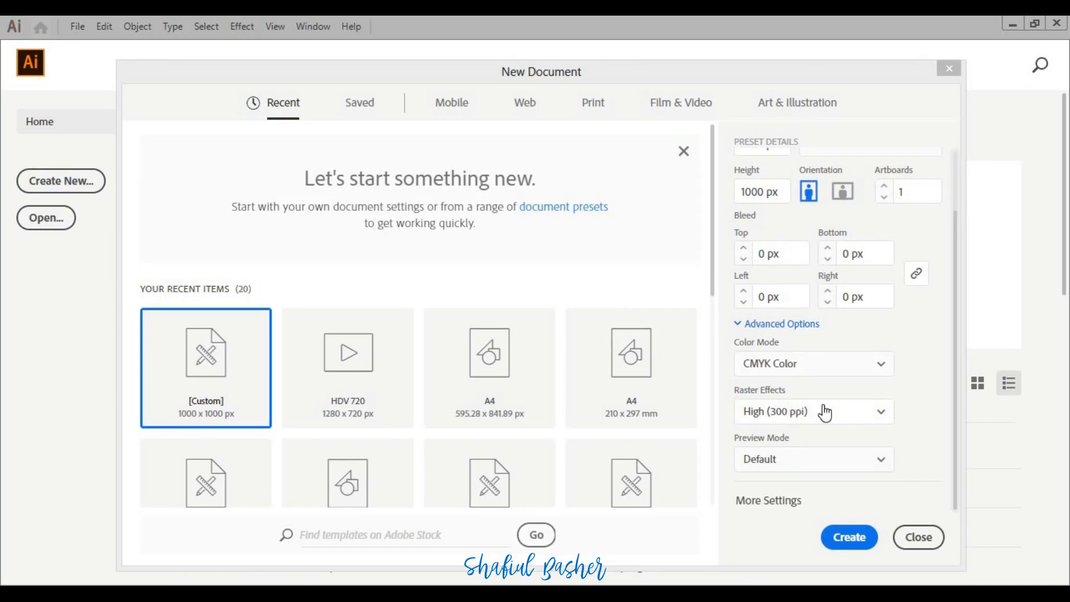
left_click(862, 542)
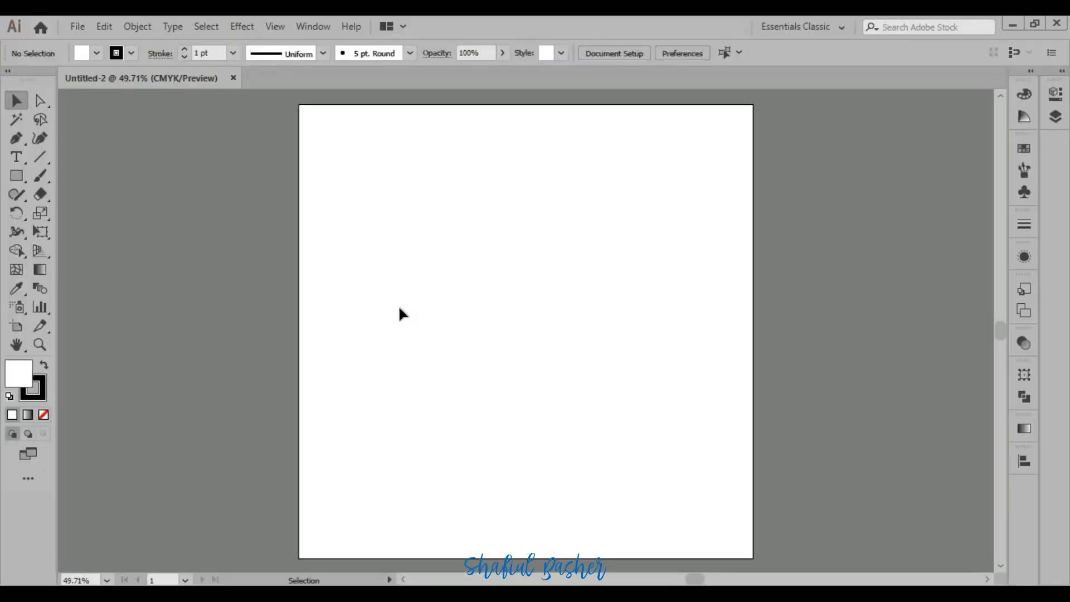
Activate the Type tool and set the fill colour to #5755A0
left_click(12, 156)
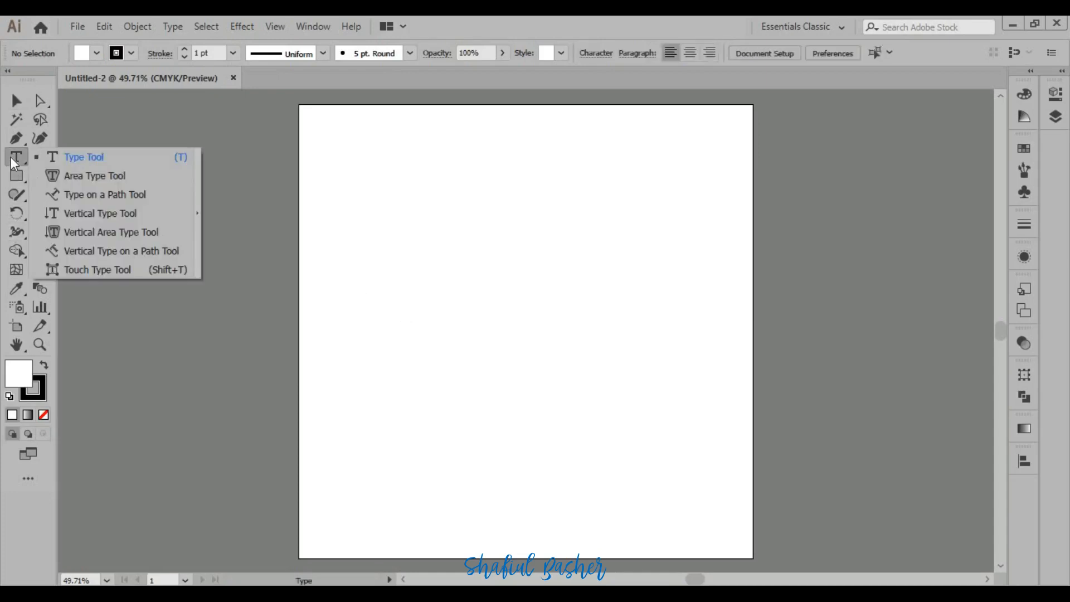
left_click(96, 162)
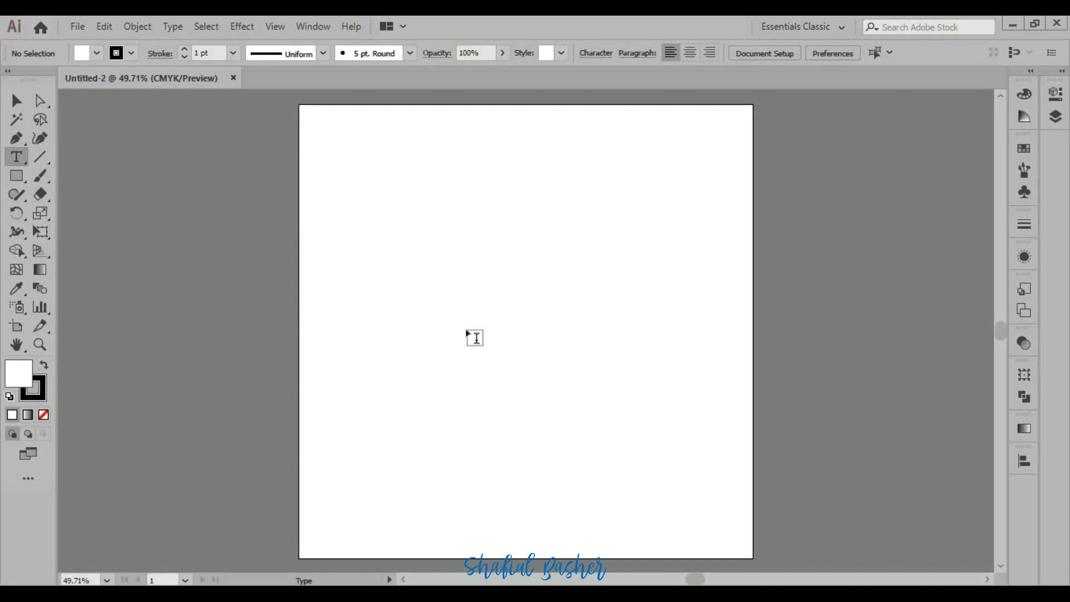
double_click(15, 384)
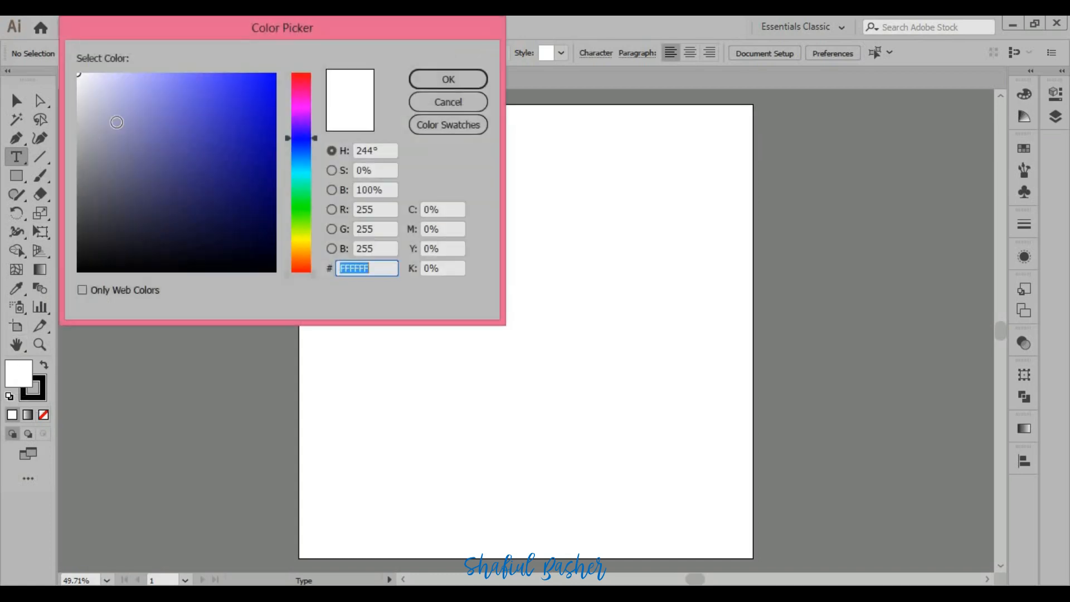
left_click(215, 117)
mouse_move(244, 116)
left_mouse_down()
mouse_move(226, 145)
mouse_move(214, 125)
mouse_move(170, 146)
left_mouse_up()
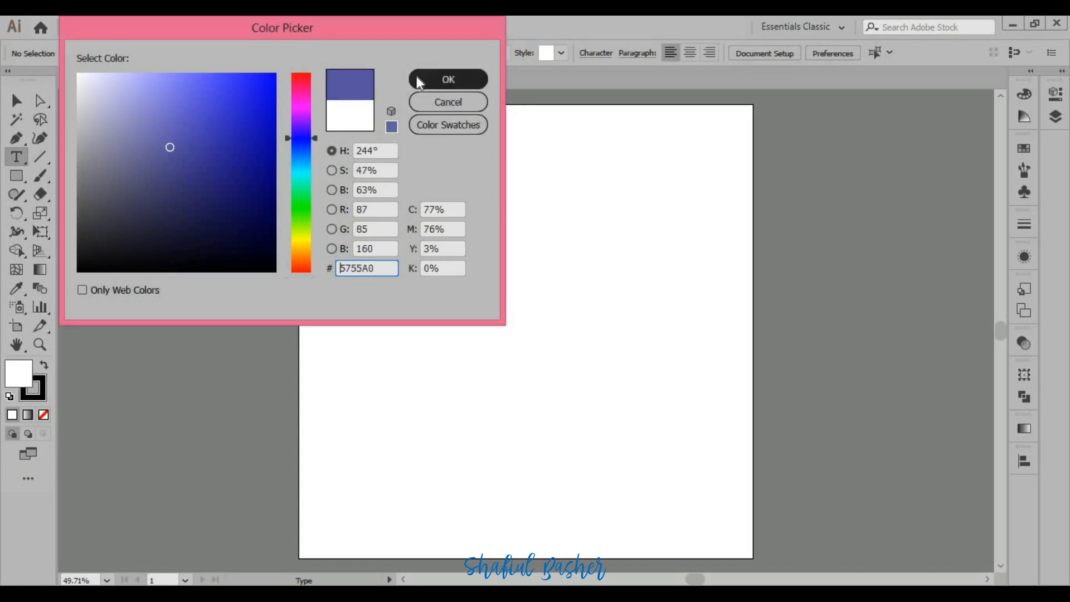
left_click(448, 79)
Add the text "HBO" to the artboard, scale it up to about 274 pt and move it near the artboard's middle
left_click(468, 319)
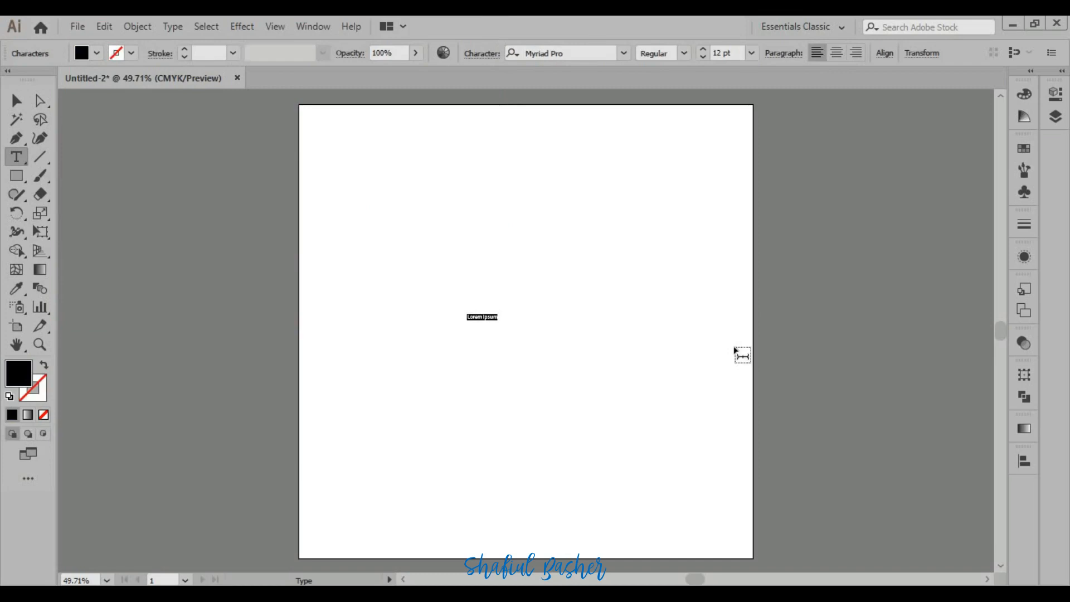
type("HBO")
left_click(15, 100)
left_click_drag(477, 323, 673, 434)
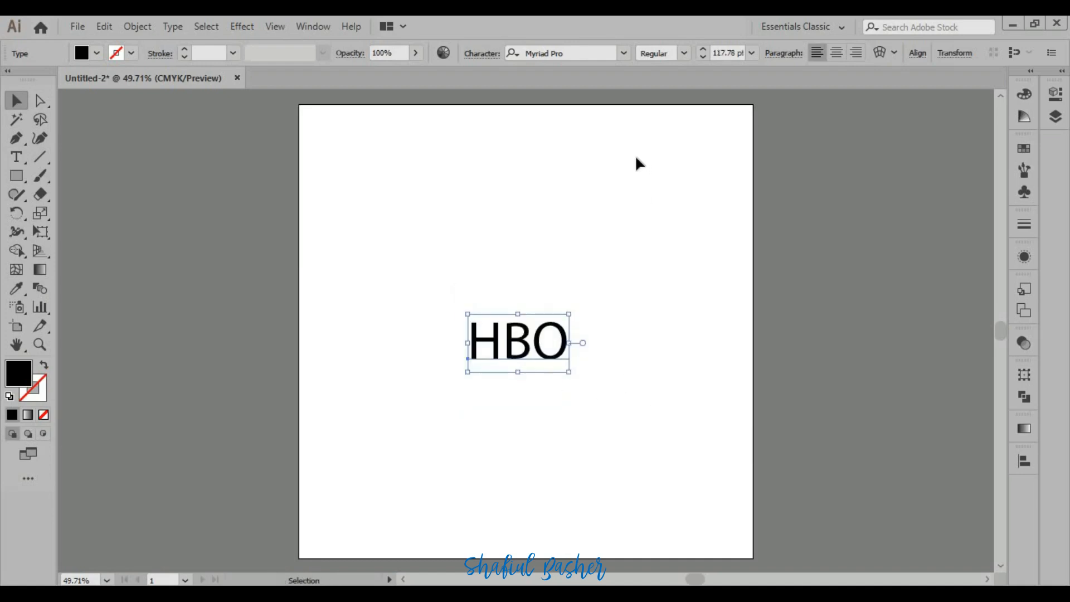
left_click_drag(569, 372, 702, 449)
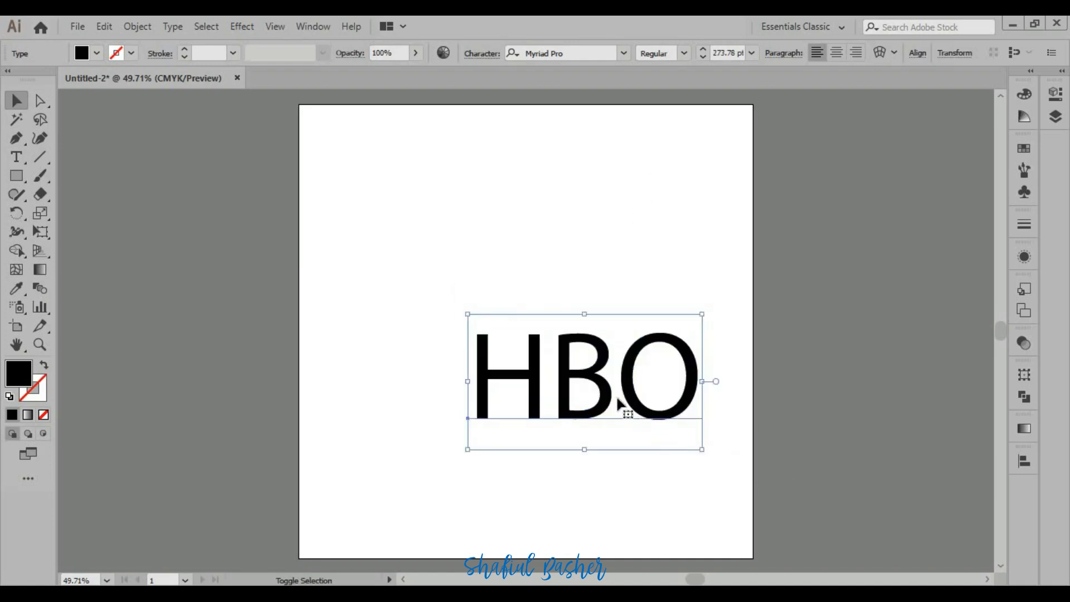
left_click_drag(520, 334, 455, 278)
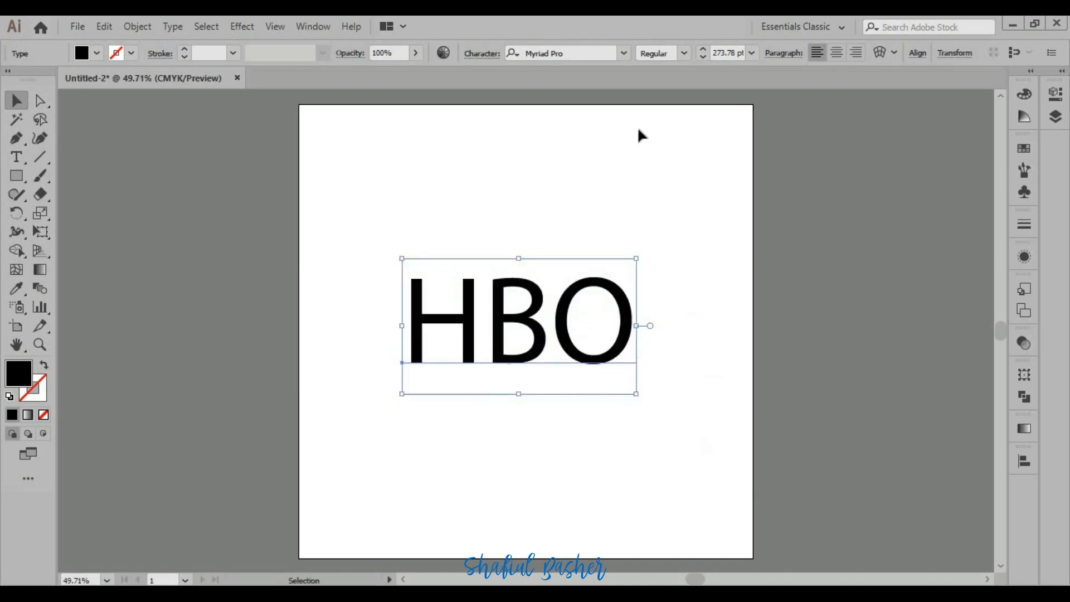
Set the HBO text's font to Lato in the Black style
left_click(565, 53)
type("lato")
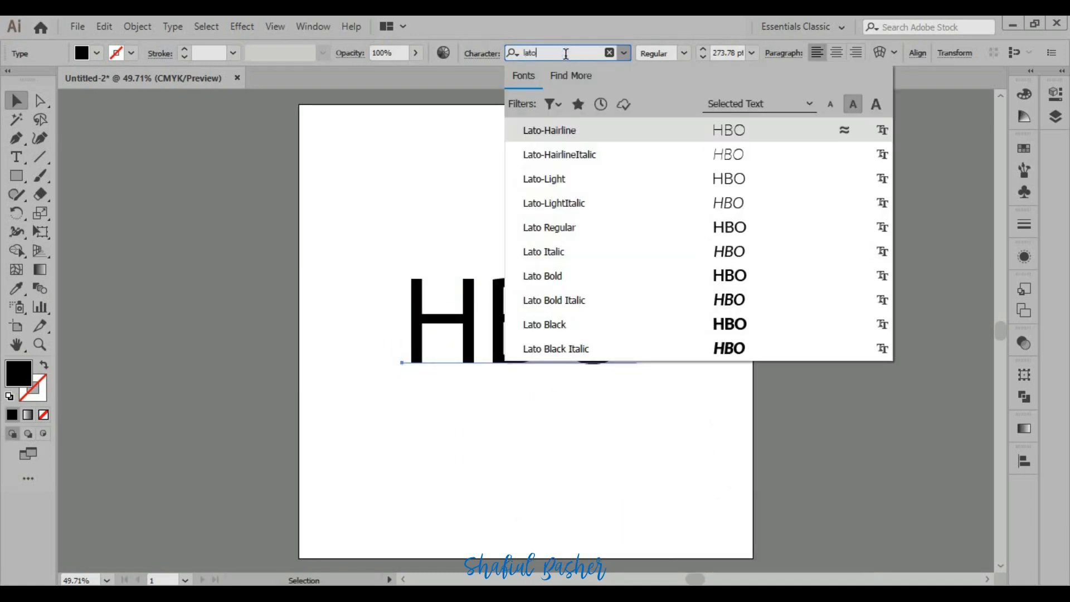
key("Return")
left_click(540, 51)
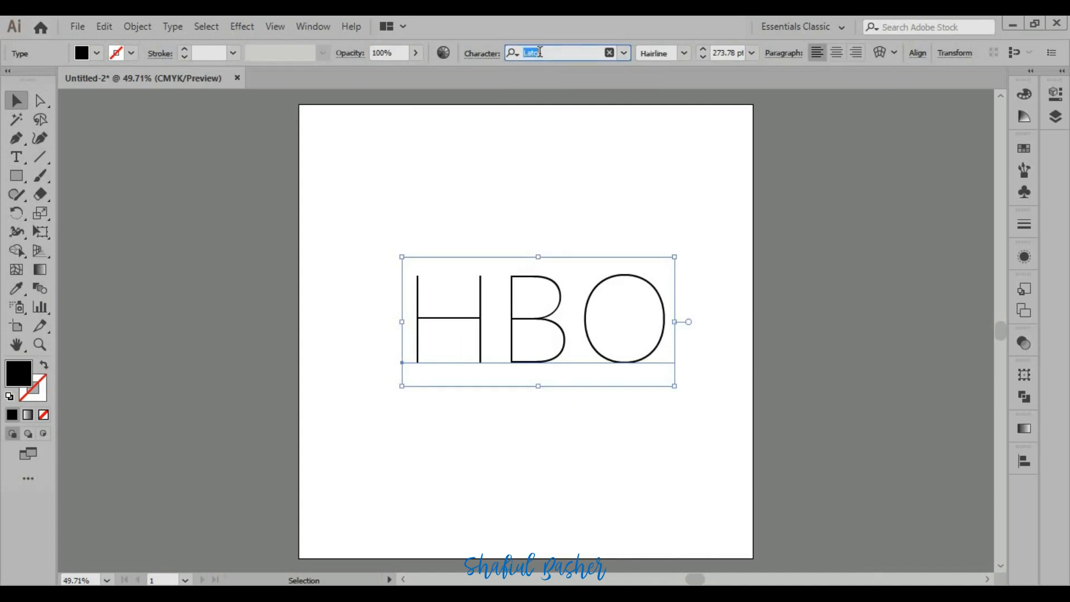
left_click(586, 142)
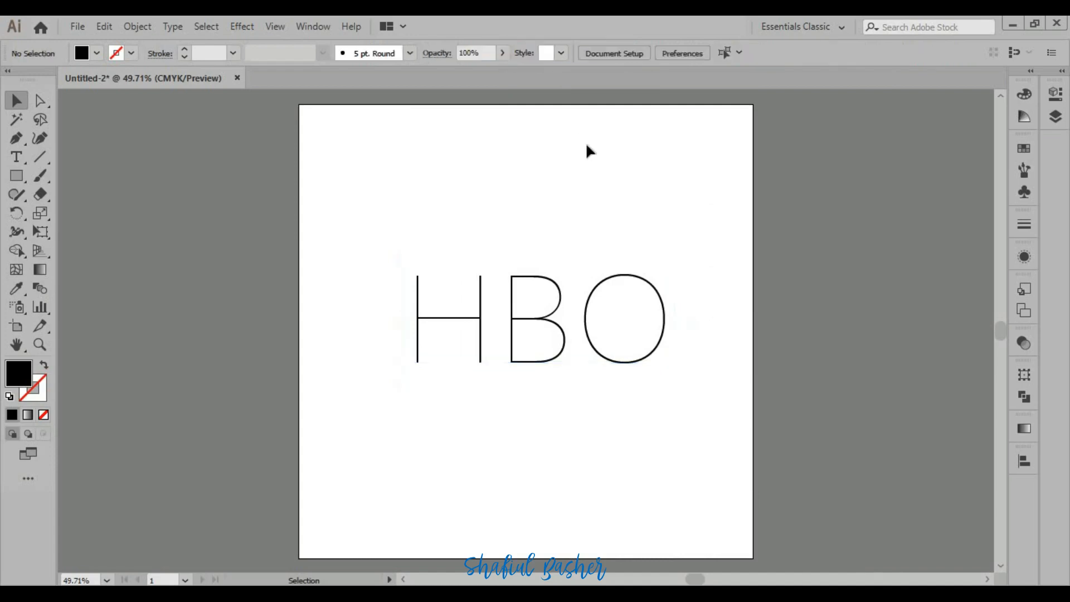
left_click(543, 322)
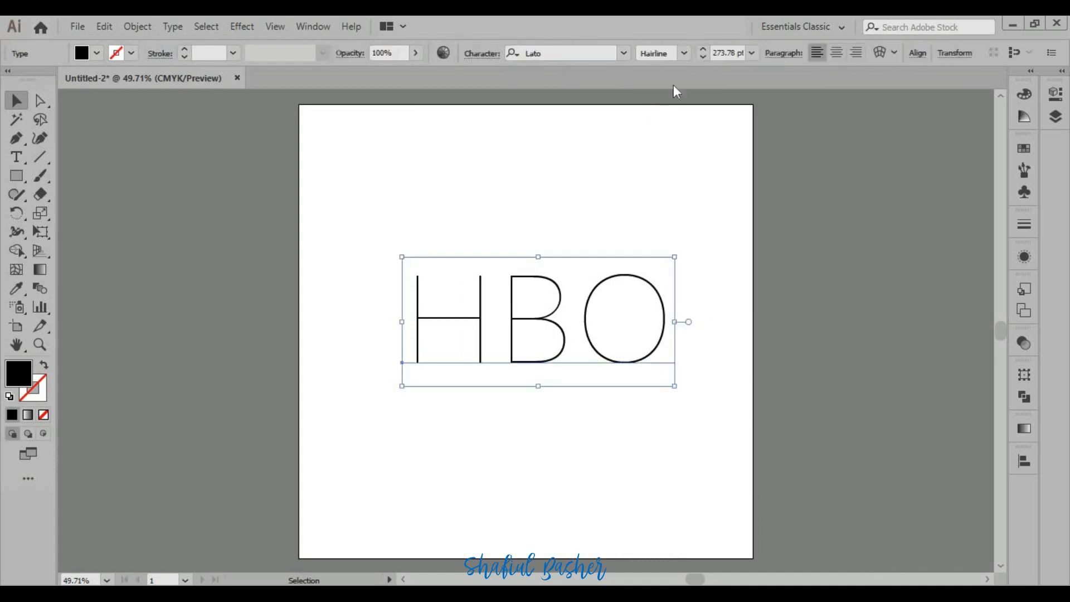
left_click(684, 53)
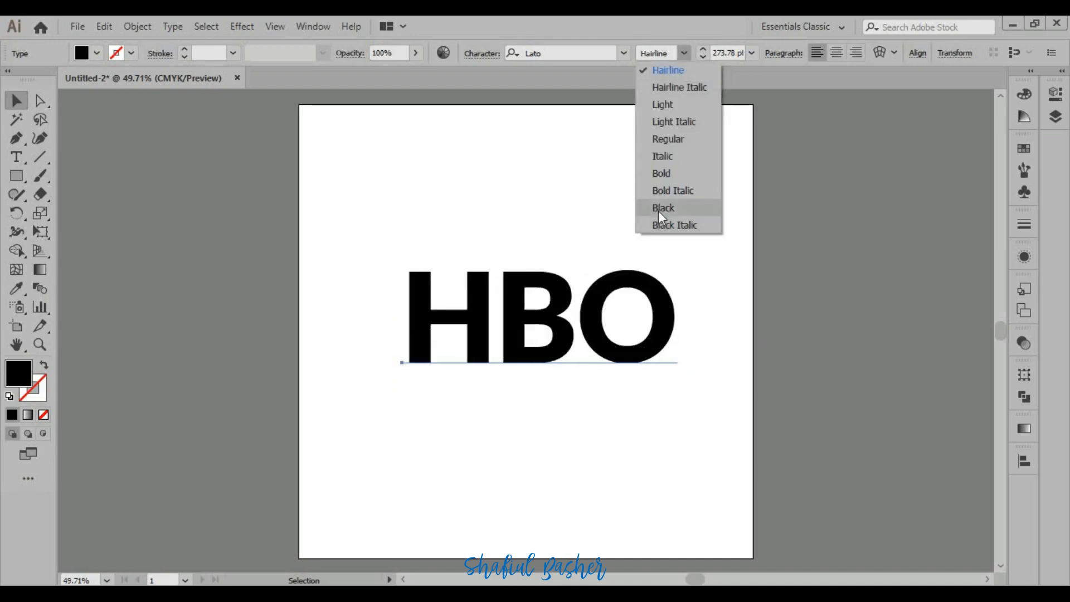
left_click(658, 208)
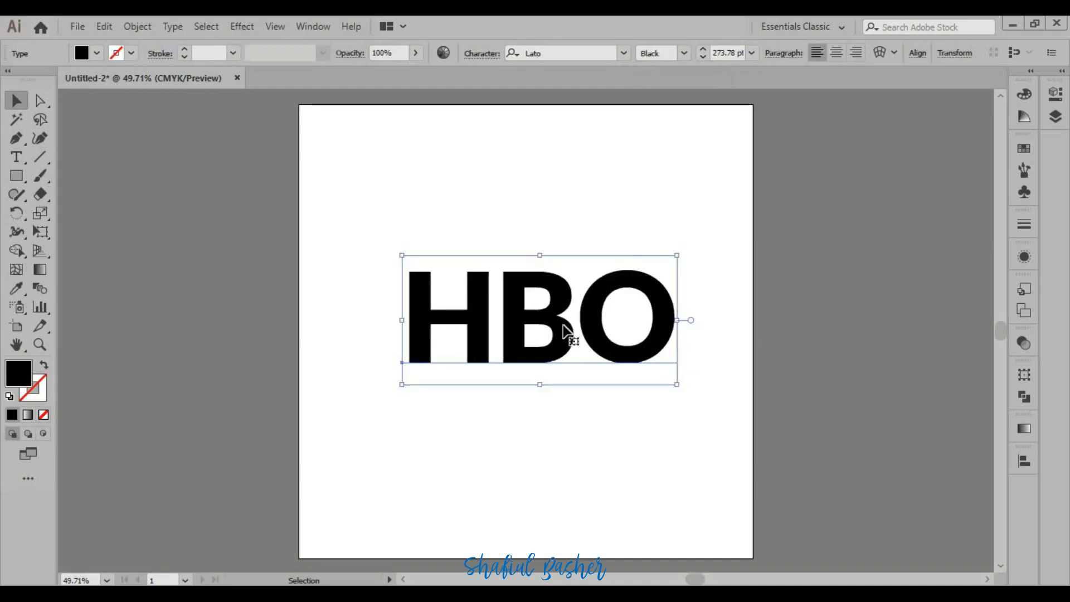
Centre the HBO text horizontally and vertically on the artboard
left_click(918, 54)
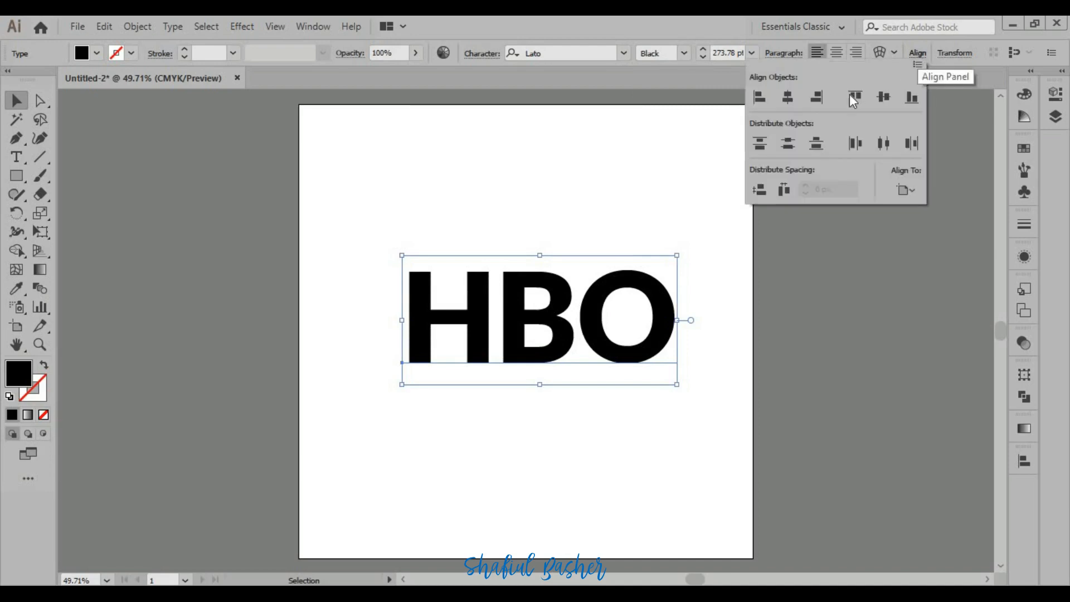
left_click(787, 100)
left_click(883, 98)
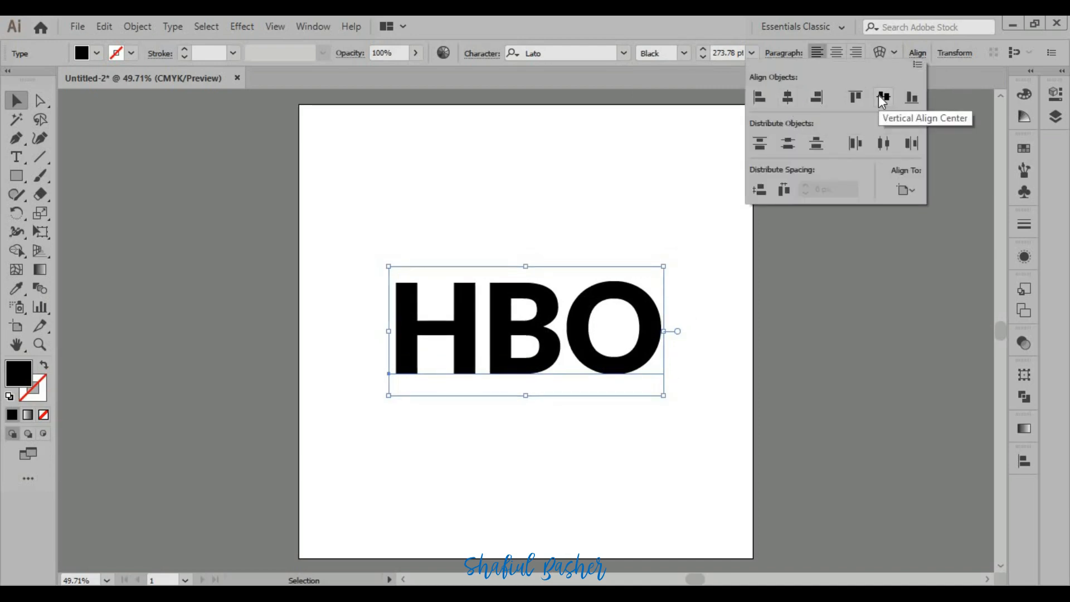
left_click(664, 426)
left_click(638, 417)
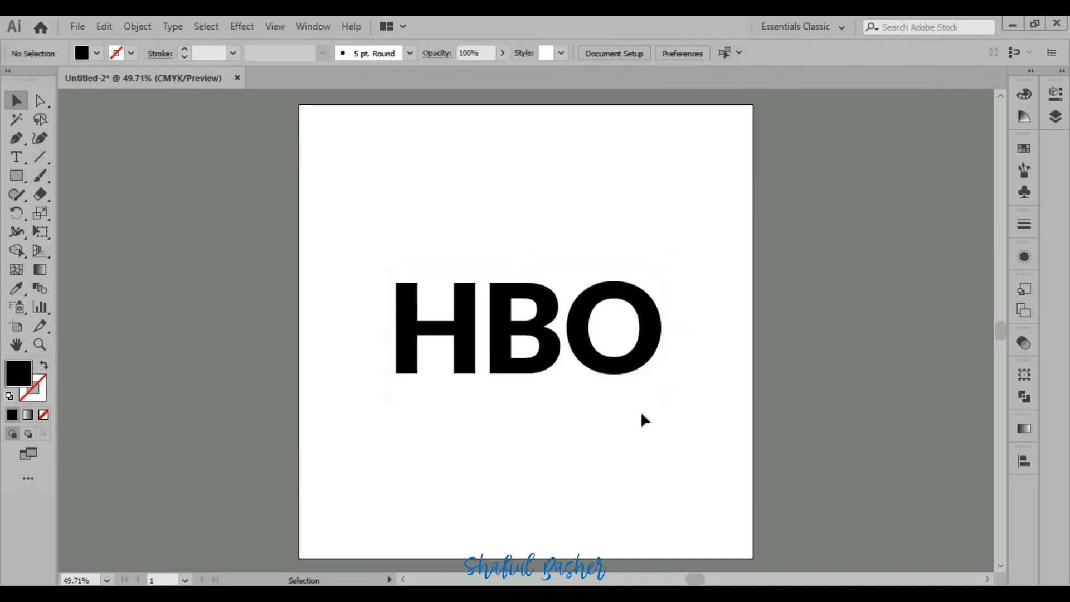
Enlarge the HBO text proportionally from its centre to 306 pt
scroll(530, 377, "up", 2)
scroll(530, 377, "down", 1)
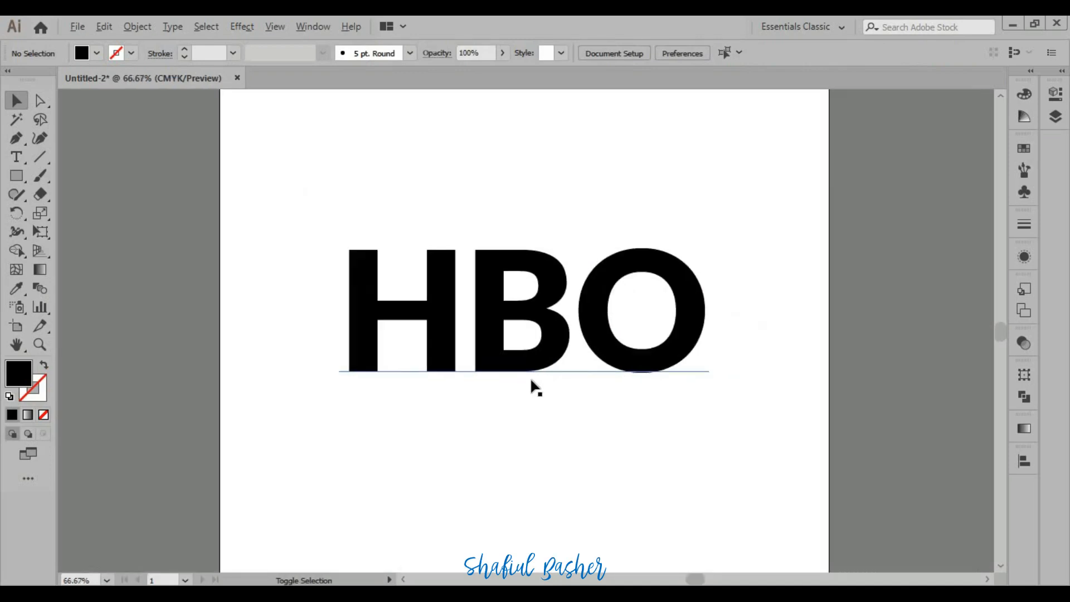
left_click(601, 350)
left_click_drag(705, 405, 730, 432)
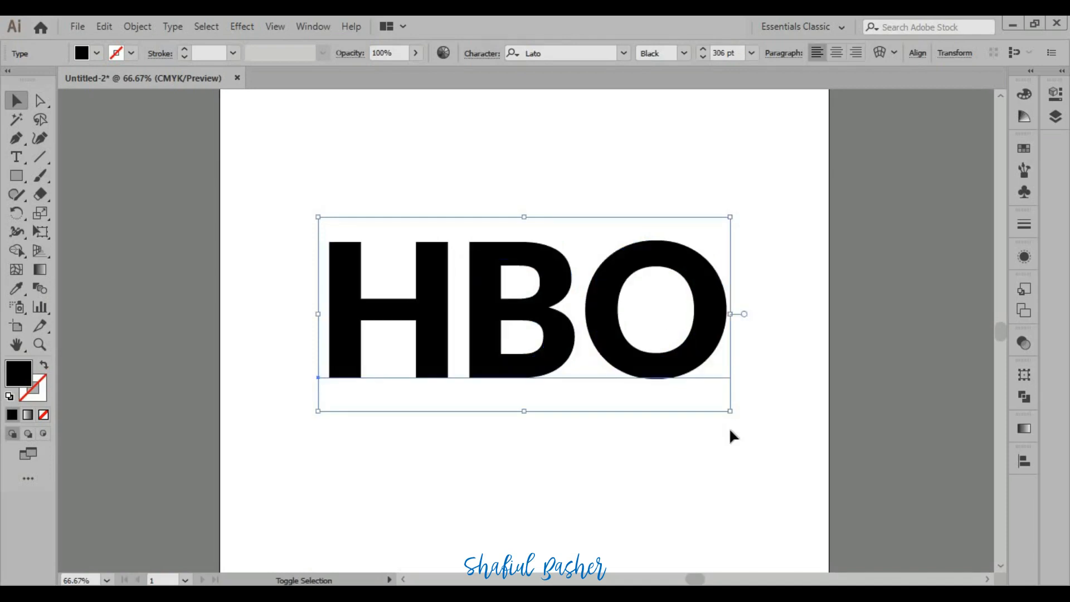
left_click(918, 53)
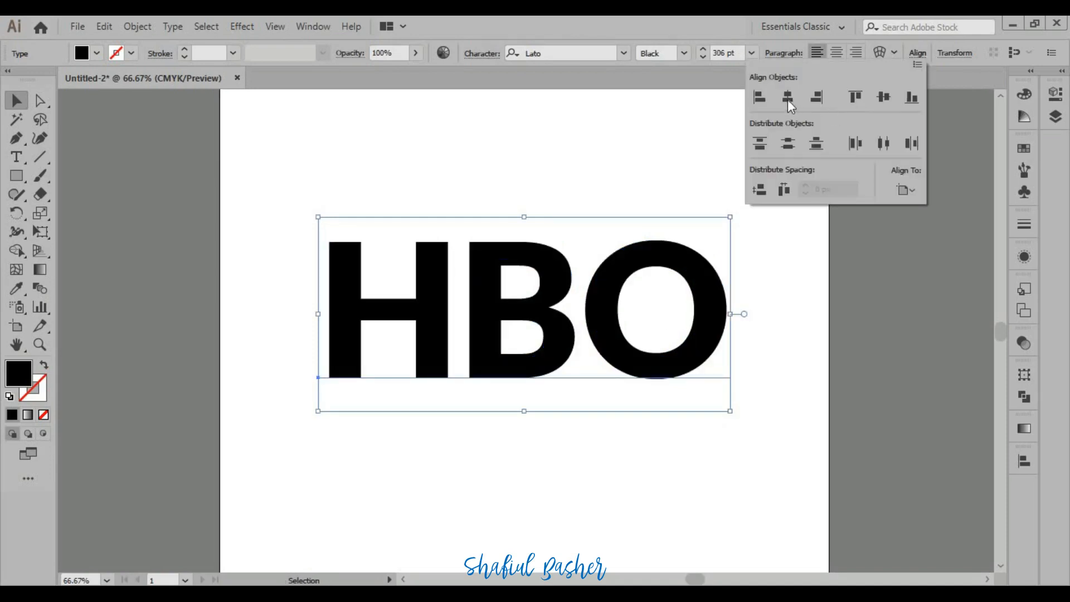
left_click(475, 479)
Expand the HBO text with Object and Fill enabled, and ungroup it into separate letters
left_click_drag(746, 416, 280, 234)
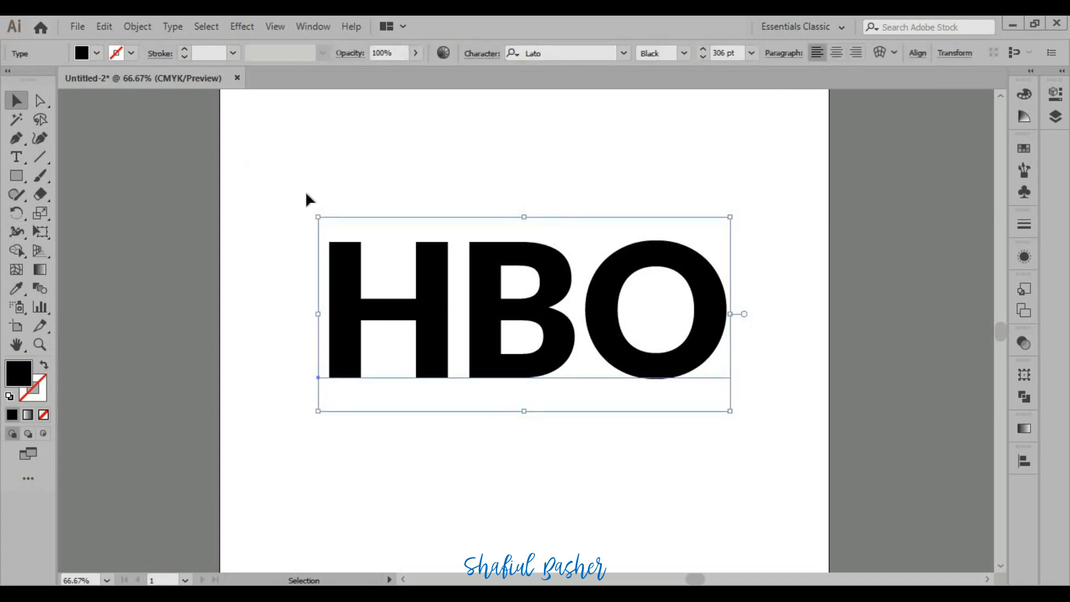
left_click(133, 26)
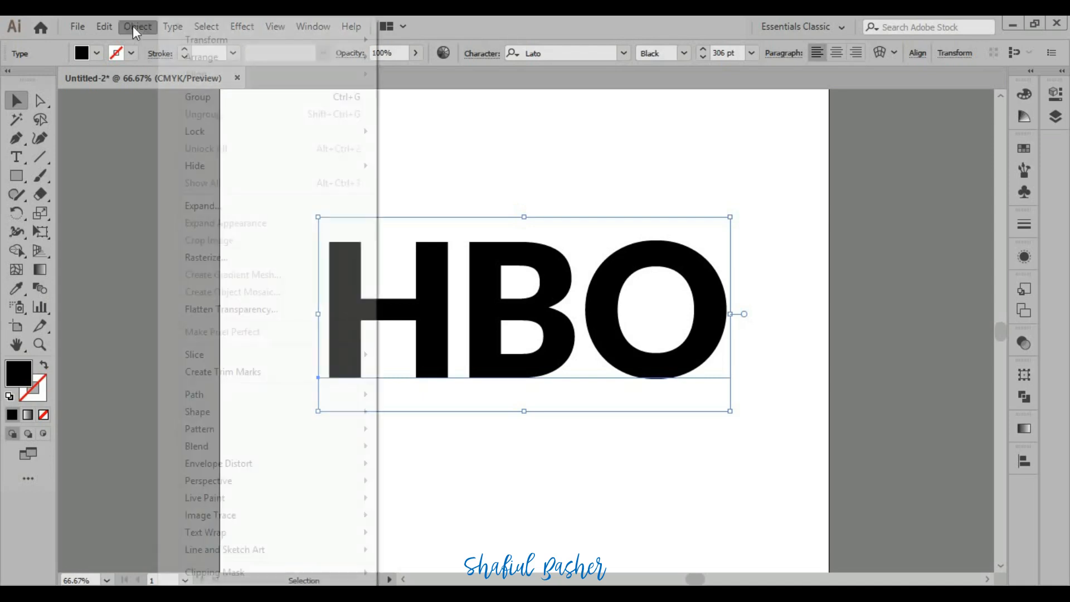
left_click(192, 208)
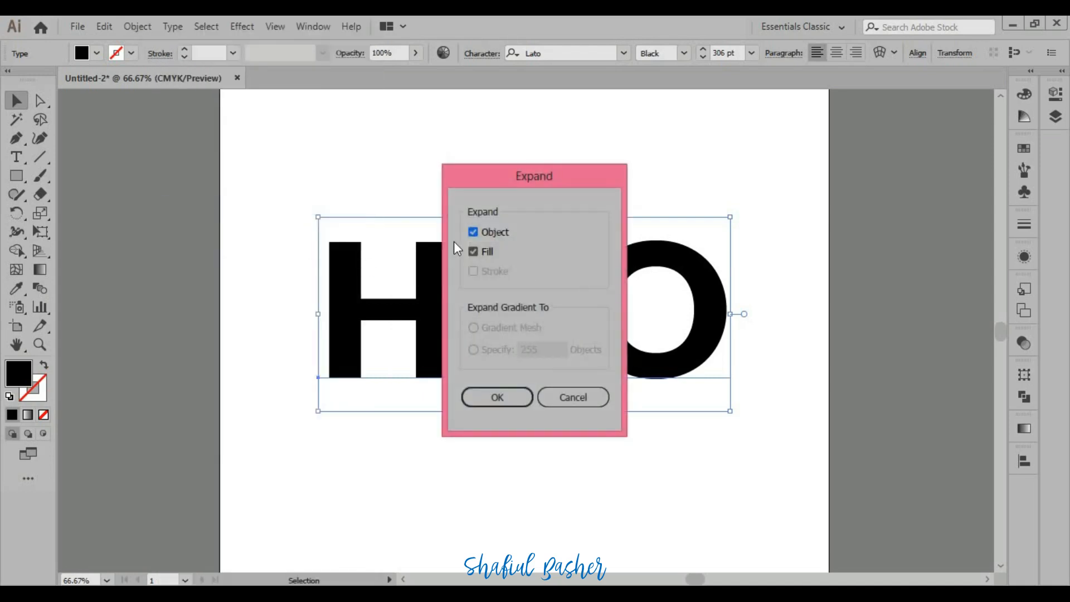
left_click(482, 400)
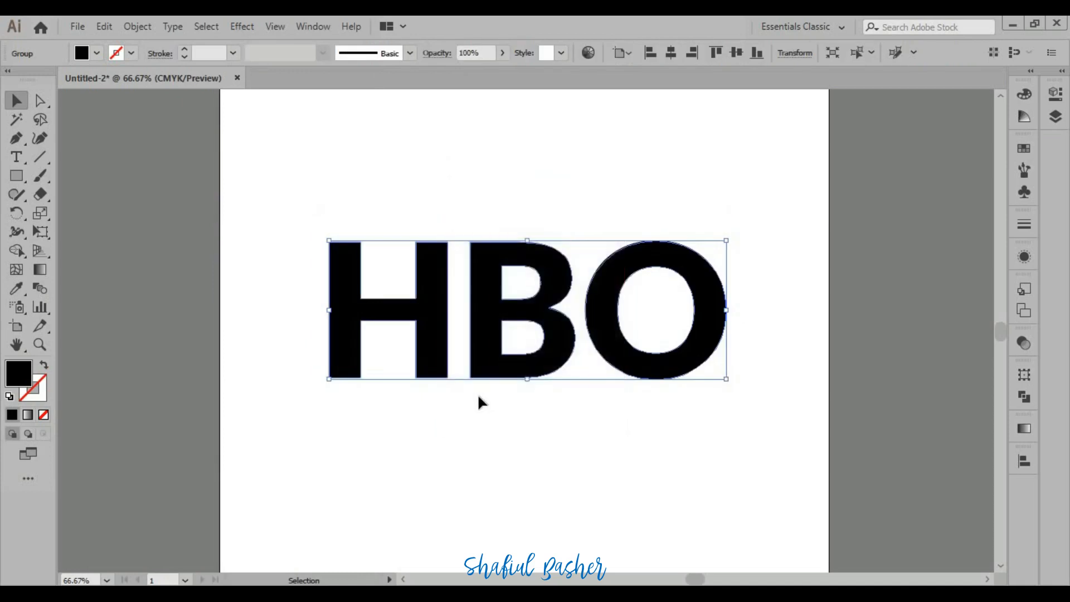
right_click(486, 322)
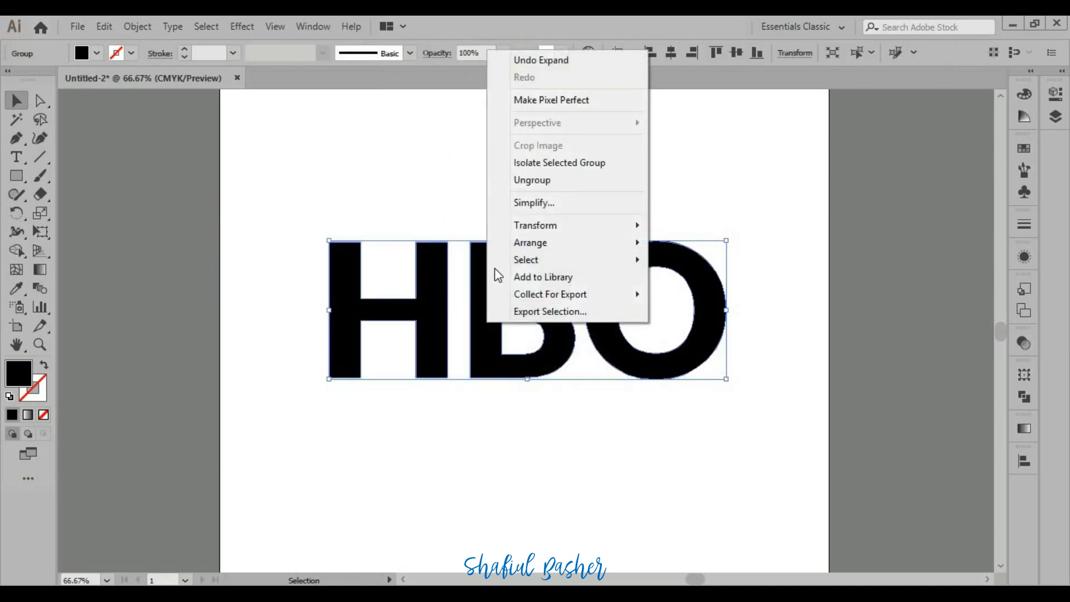
left_click(520, 181)
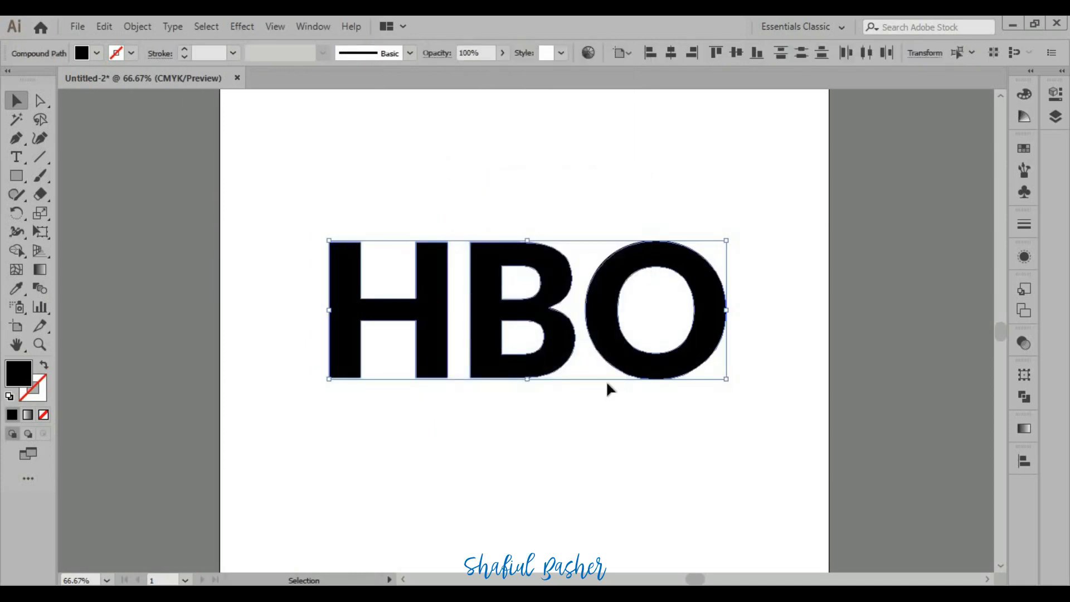
left_click(587, 440)
left_click(652, 371)
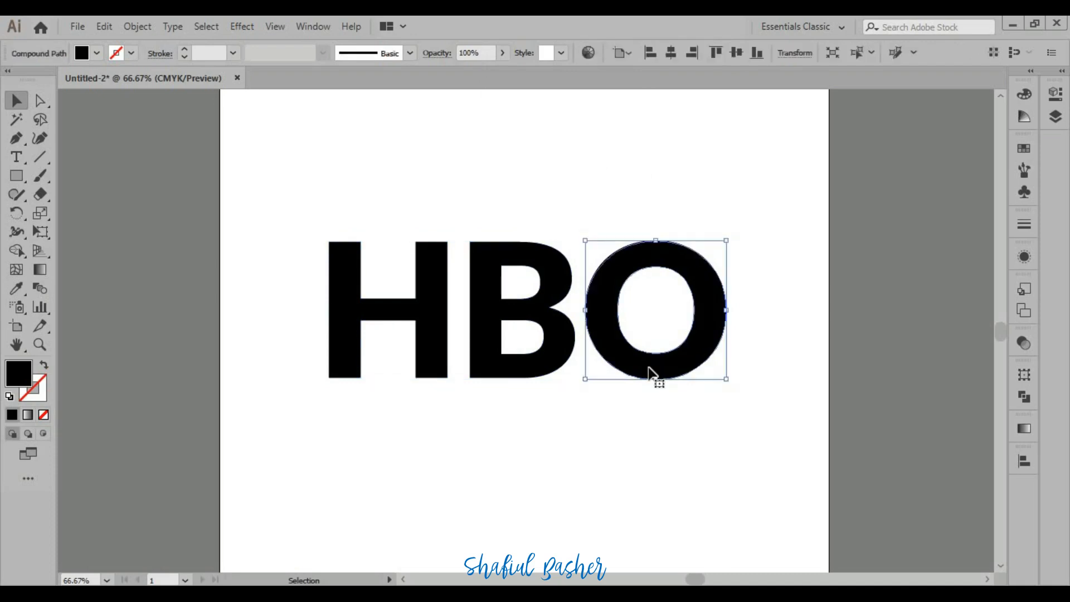
left_click(203, 434)
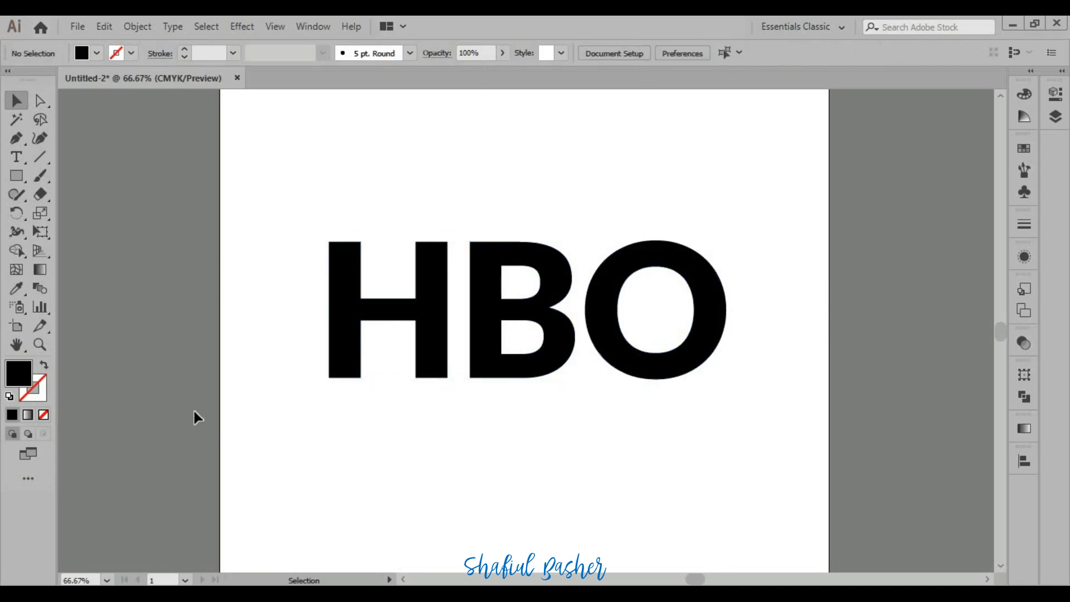
Draw a solid black circle centred inside the letter O, leaving a white ring around it
left_click_drag(16, 176, 85, 211)
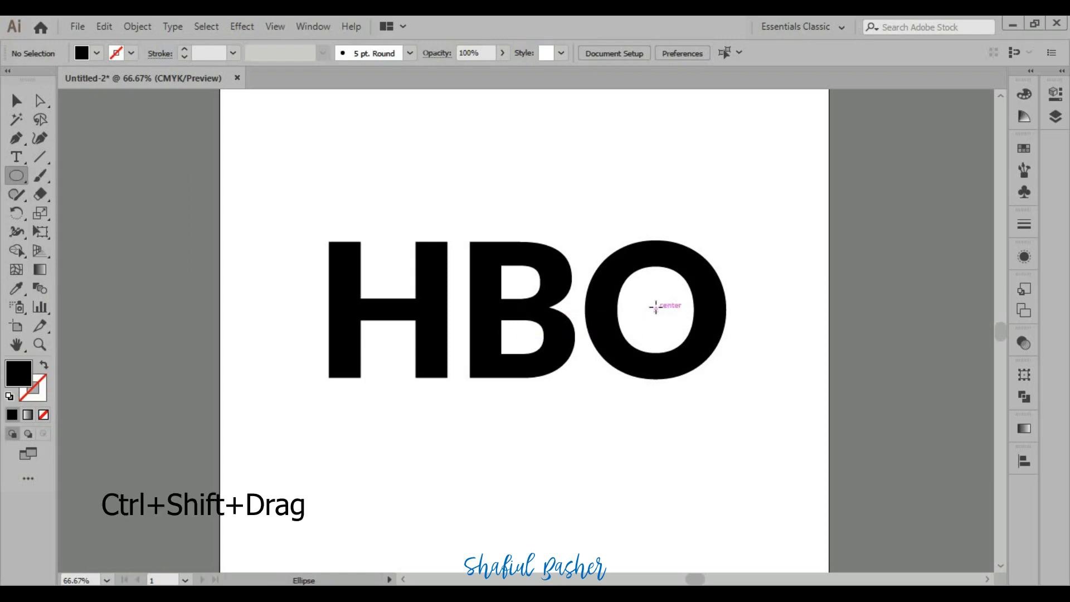
left_click_drag(656, 307, 669, 334)
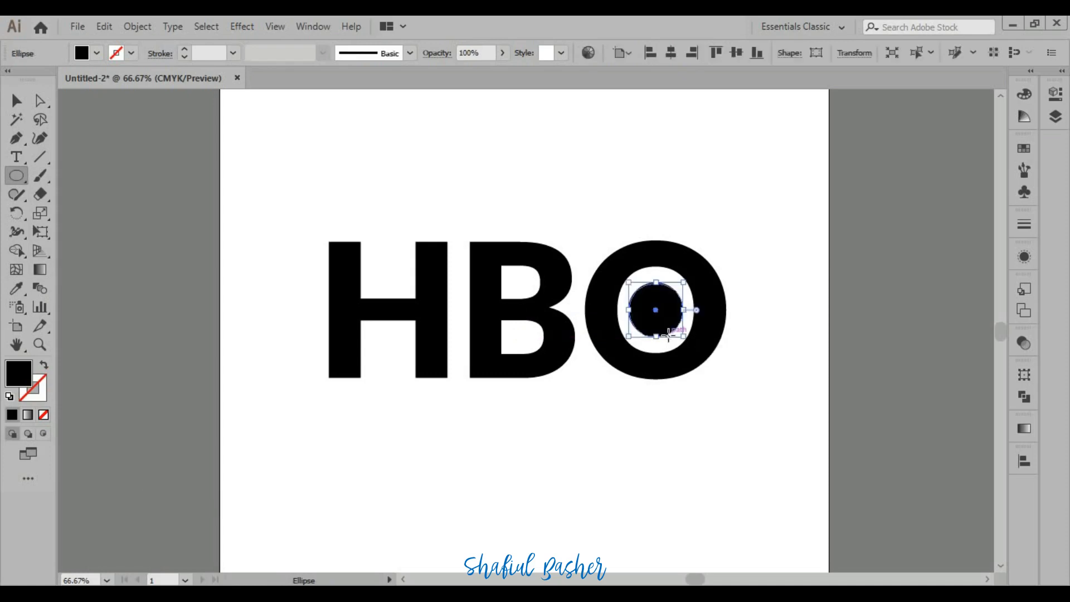
key("v")
left_click(292, 243)
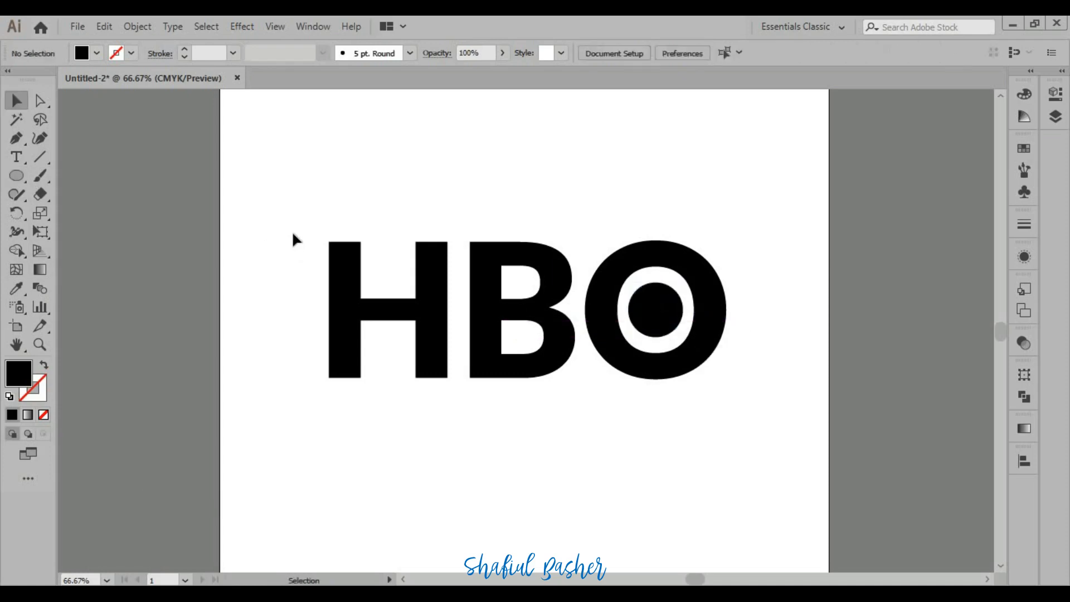
Stretch the black circle inside the O upward and downward into a taller oval that leaves an even white ring
left_click(663, 304)
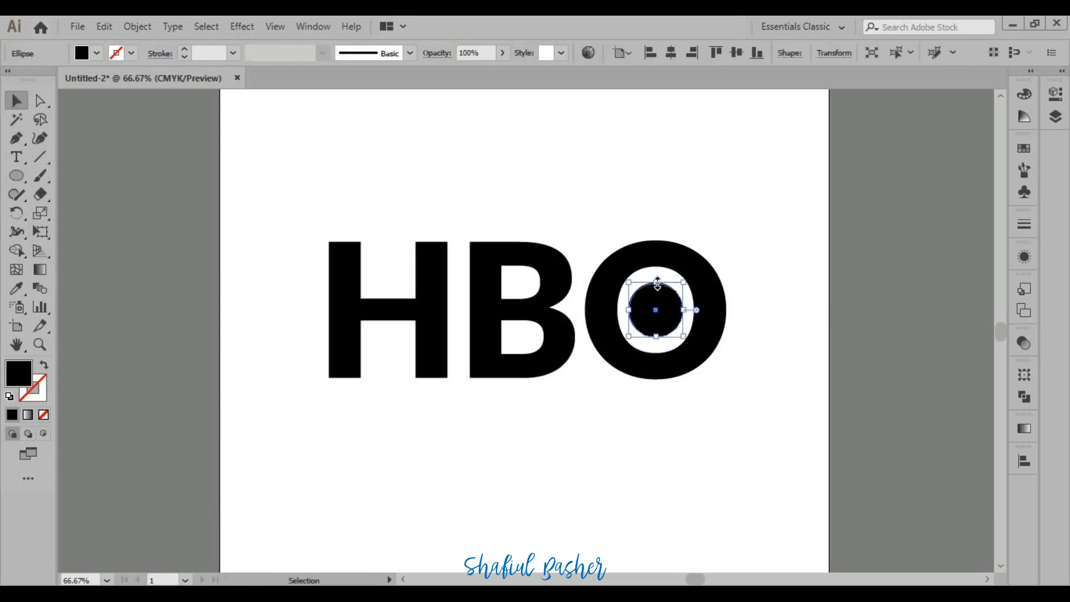
left_click_drag(658, 286, 656, 278)
key("ctrl+1")
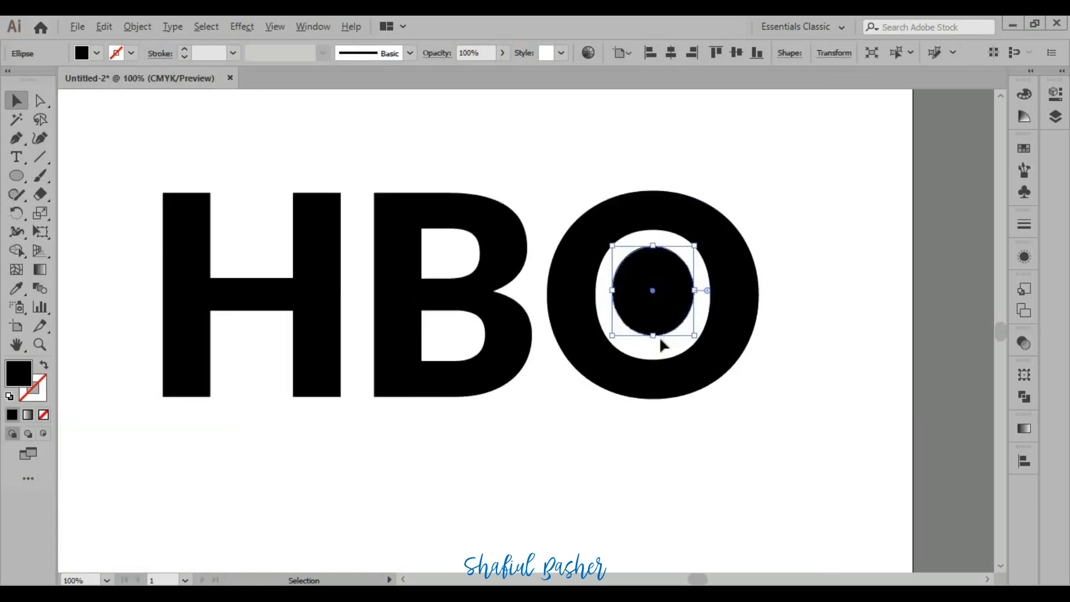
scroll(660, 346, "up", 1)
left_click_drag(649, 336, 651, 346)
left_click(811, 437)
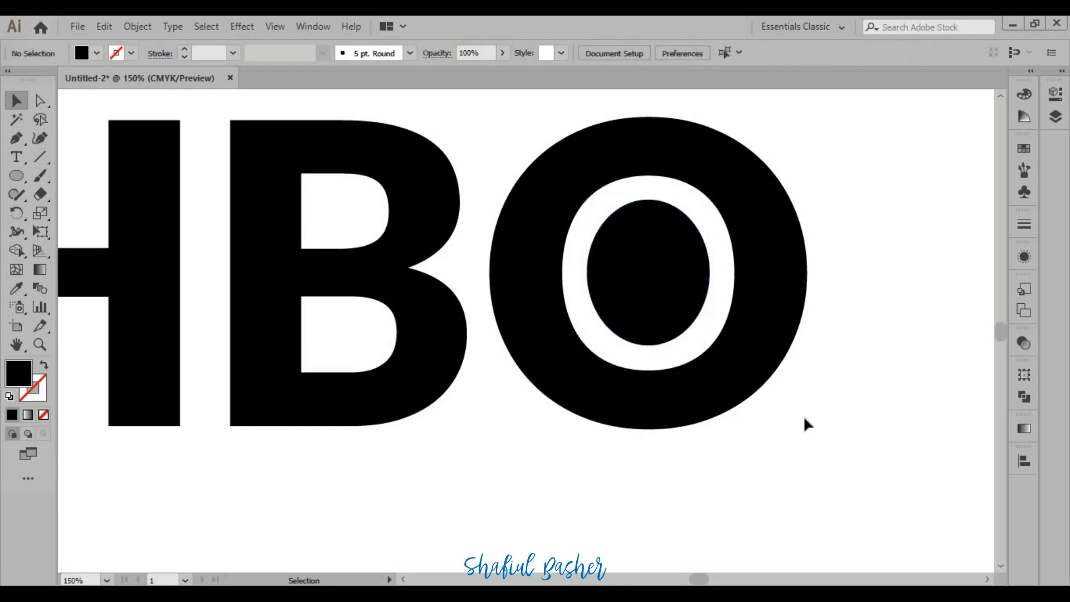
scroll(804, 418, "down", 2)
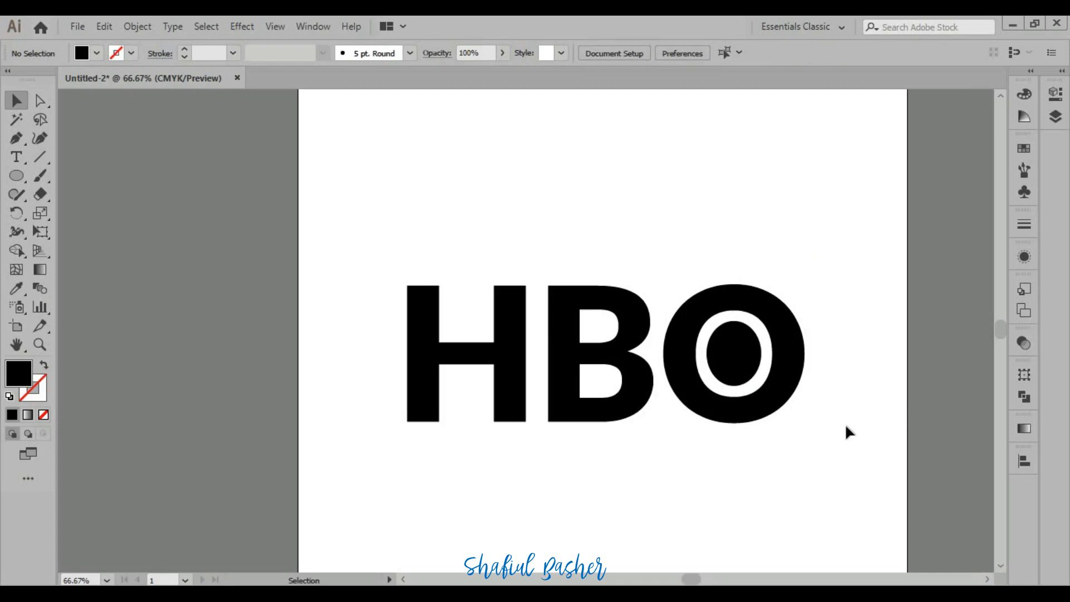
scroll(841, 426, "down", 1)
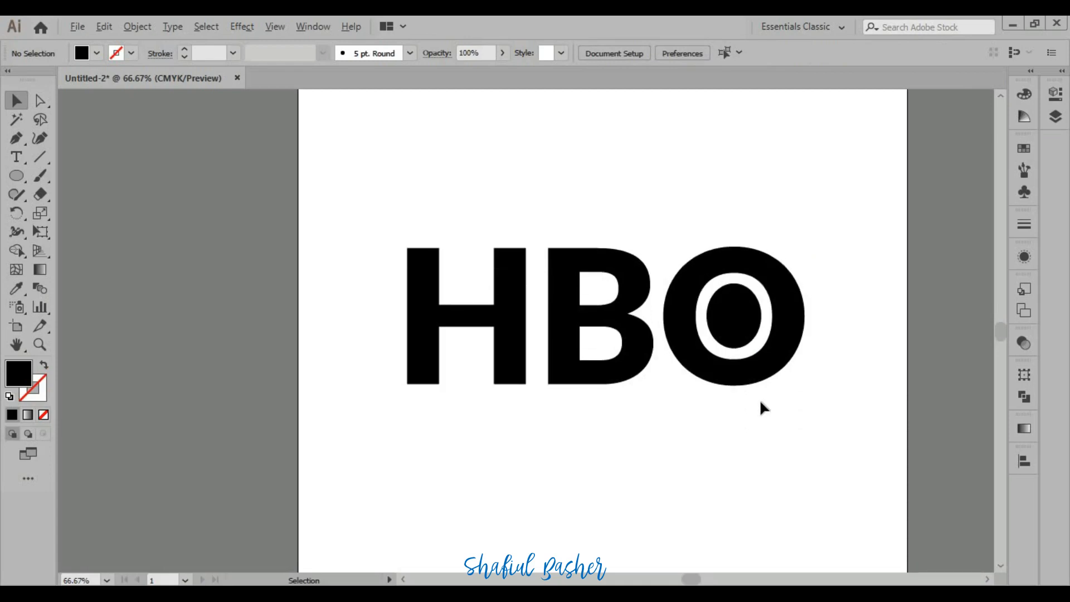
Choose the Pen tool and set the fill colour to bright red FF0049
key("alt")
left_click(15, 140)
double_click(18, 372)
left_click(276, 81)
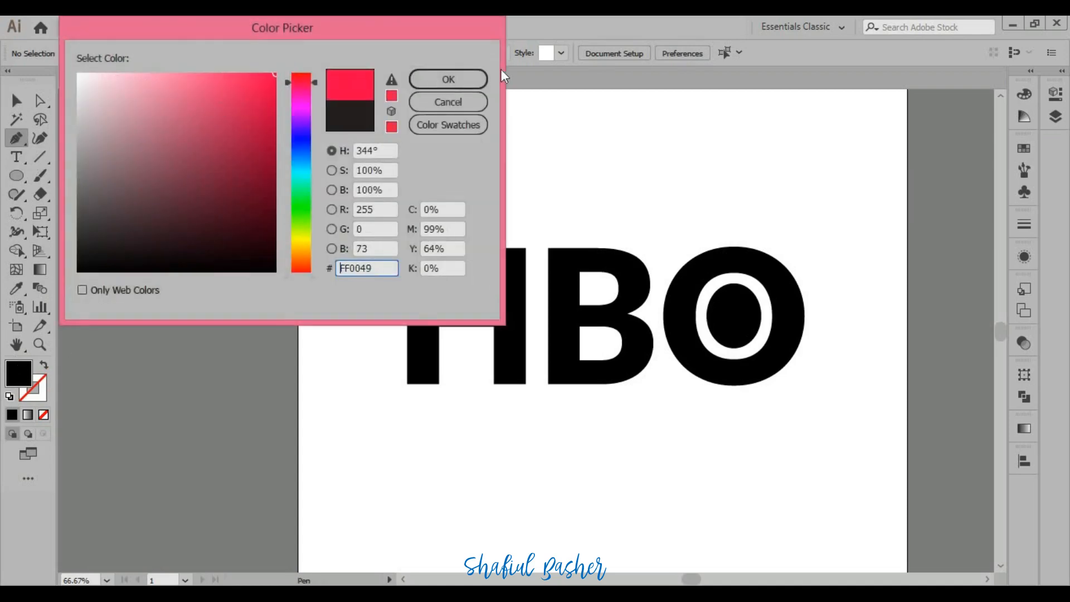
left_click(441, 76)
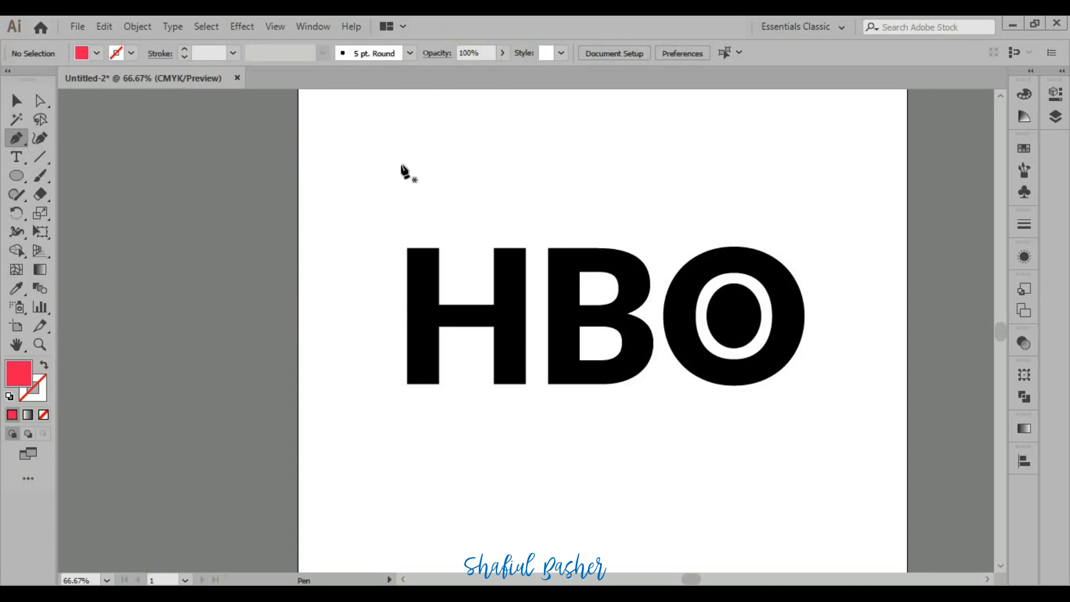
Draw a straight vertical line to the left of the H, extending above and below the letter
left_click(350, 165)
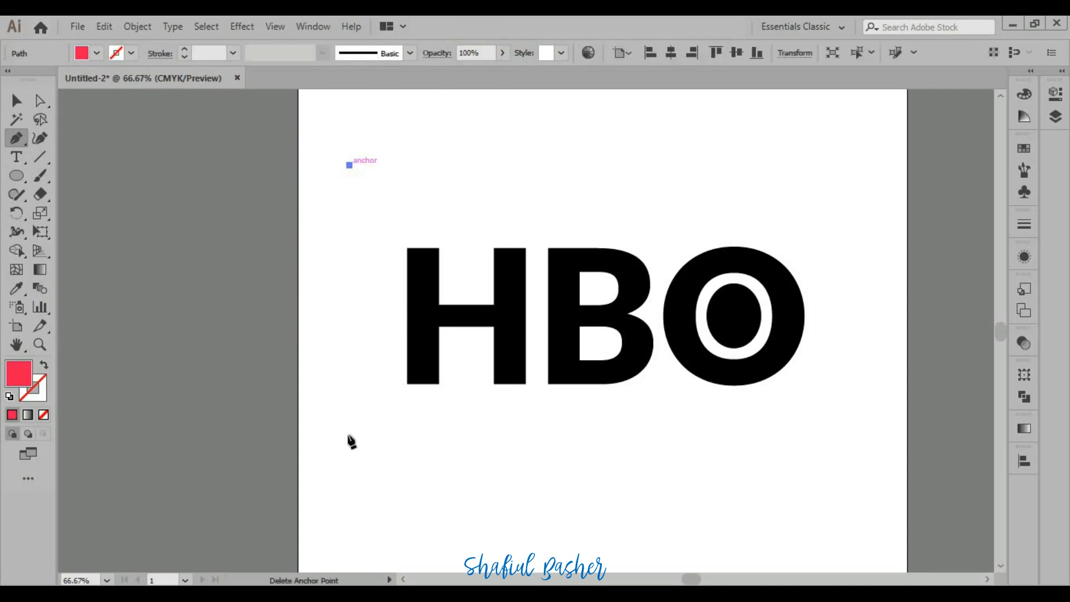
left_click(350, 483)
left_click(16, 101)
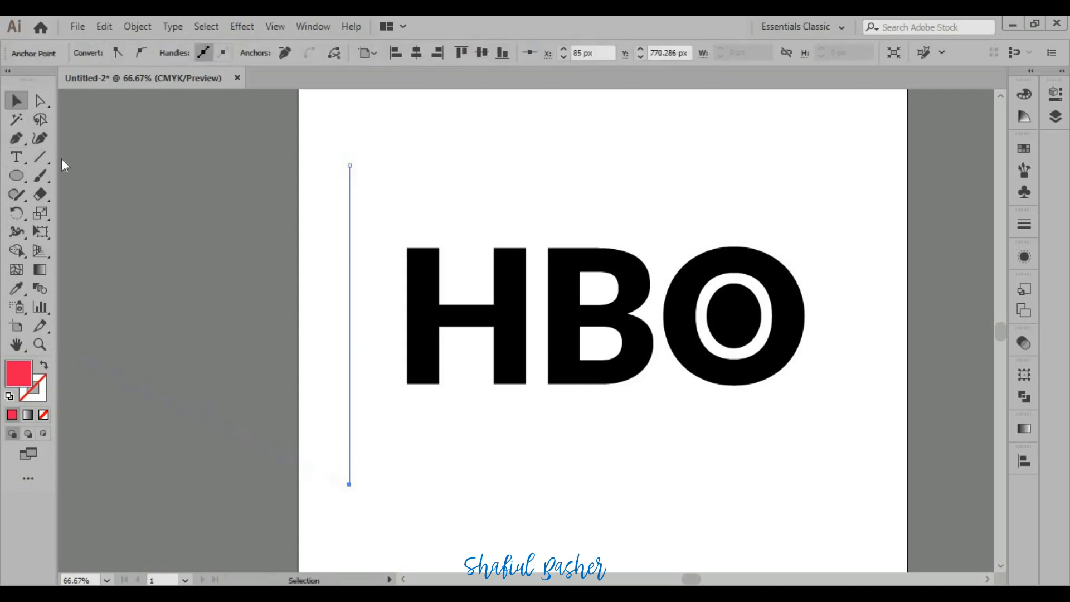
left_click(292, 350)
Make a copy of the line rotated by -45° and repeat the rotation twice to form an eight-ray star
left_click(350, 343)
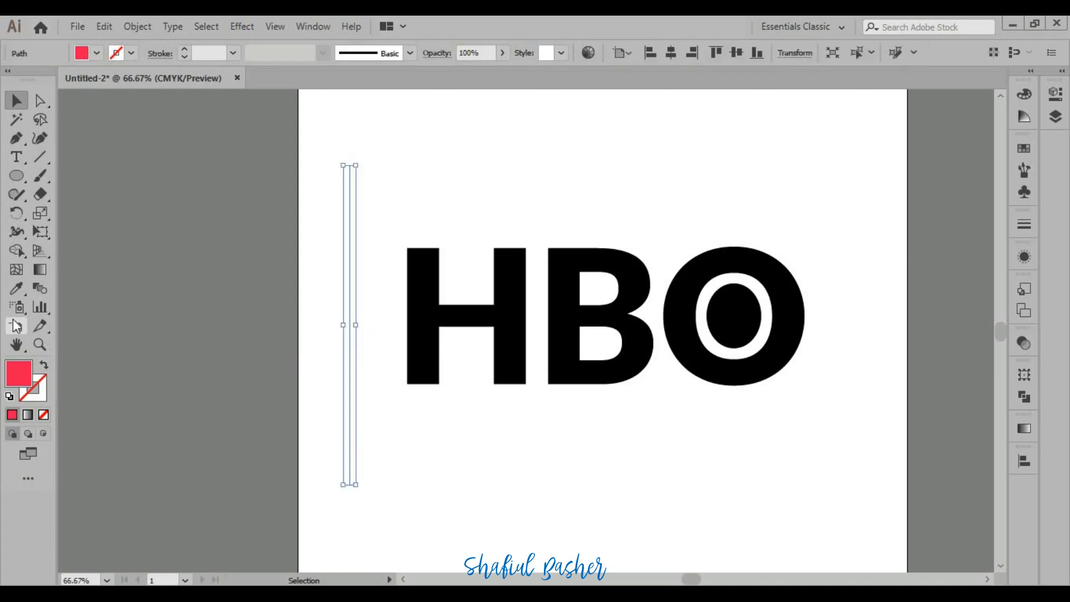
right_click(349, 417)
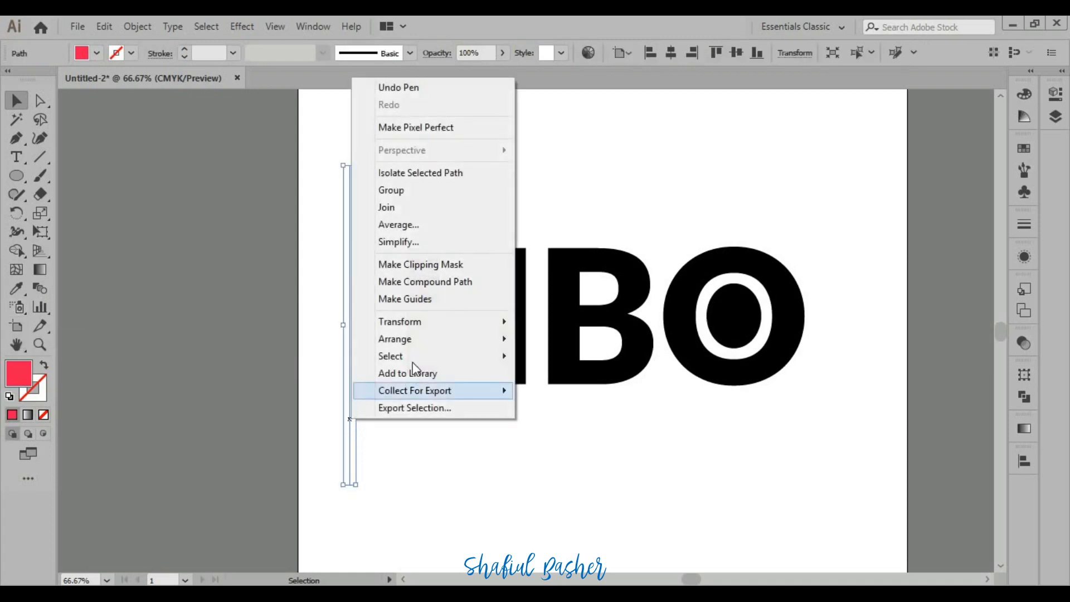
mouse_move(409, 324)
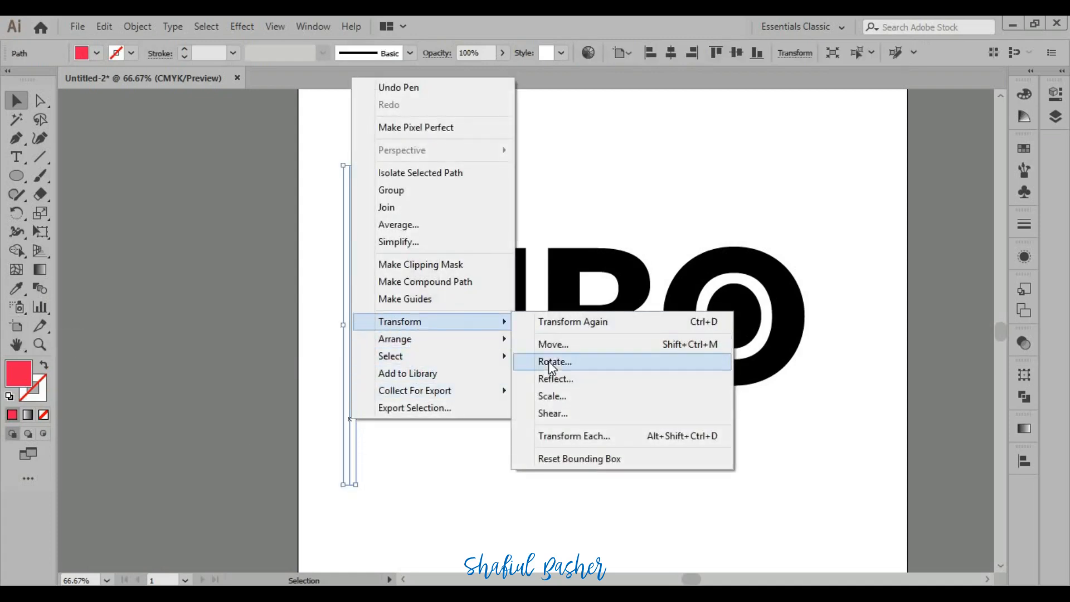
left_click(550, 362)
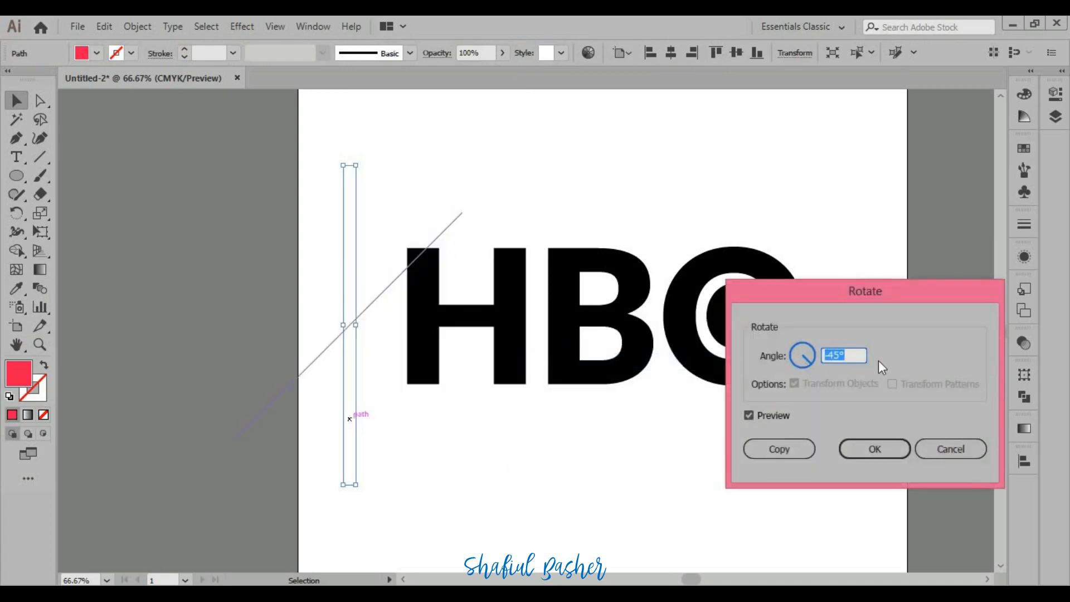
left_click_drag(863, 354, 791, 358)
left_click(851, 355)
left_click(781, 452)
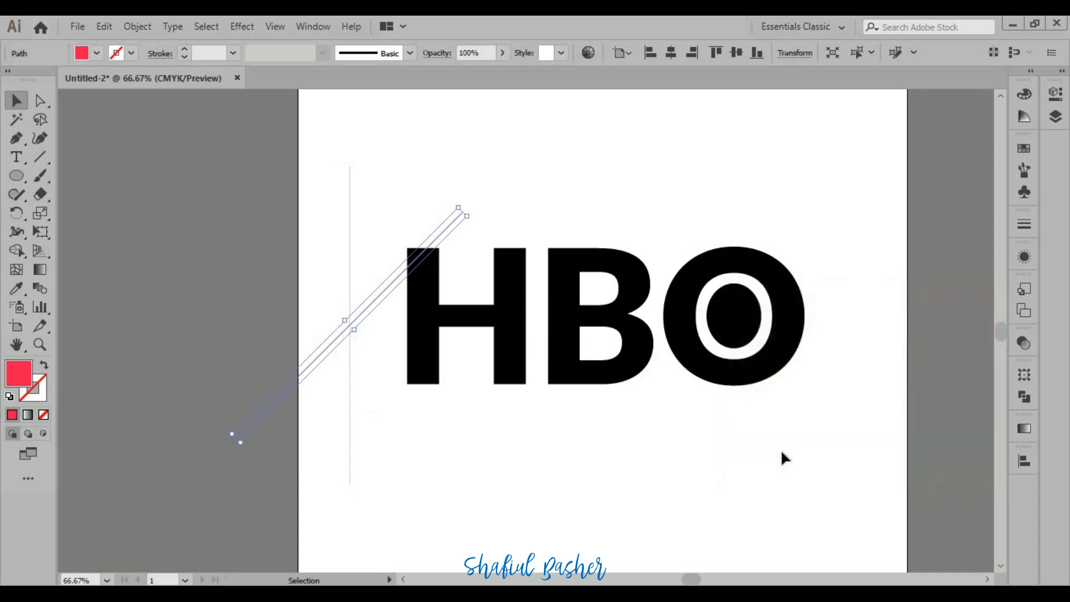
key("ctrl+d")
key("ctrl+d")
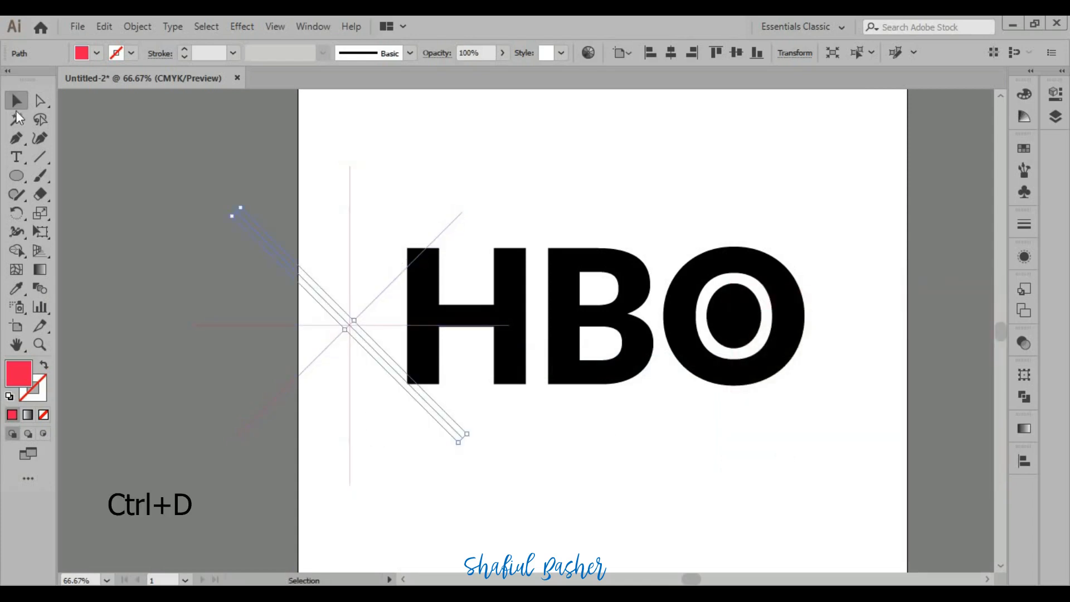
Select all four crossing lines and move them off the artboard, beyond its left edge
left_click(212, 228)
left_click_drag(203, 175, 387, 426)
left_click_drag(350, 325, 116, 337)
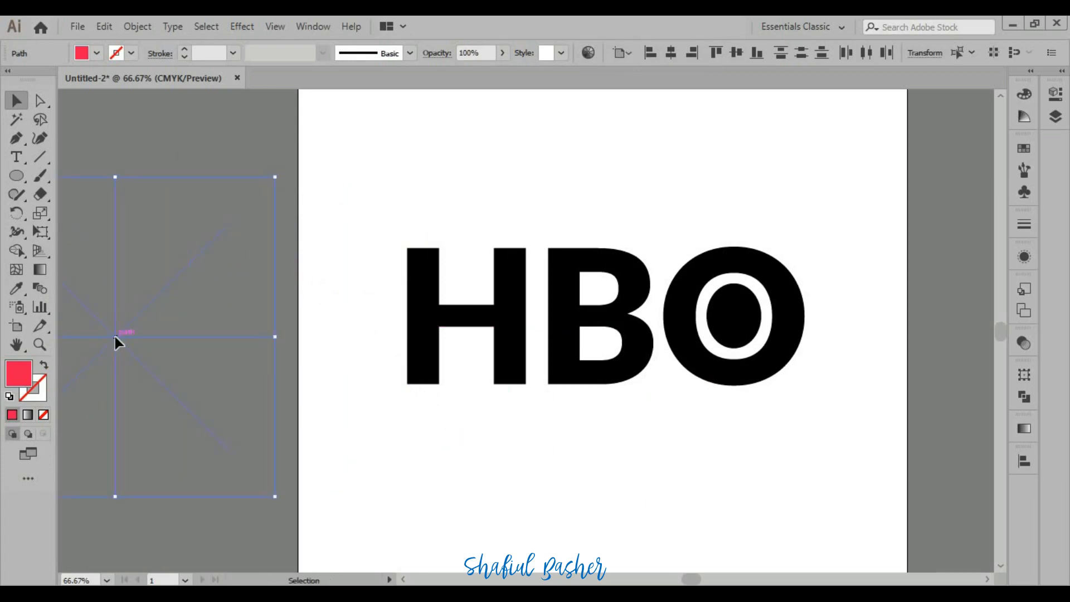
Duplicate the star of lines onto the artboard and place its centre on the middle of the H's crossbar
scroll(351, 347, "down", 2)
left_click_drag(171, 379, 413, 380)
scroll(412, 380, "up", 2)
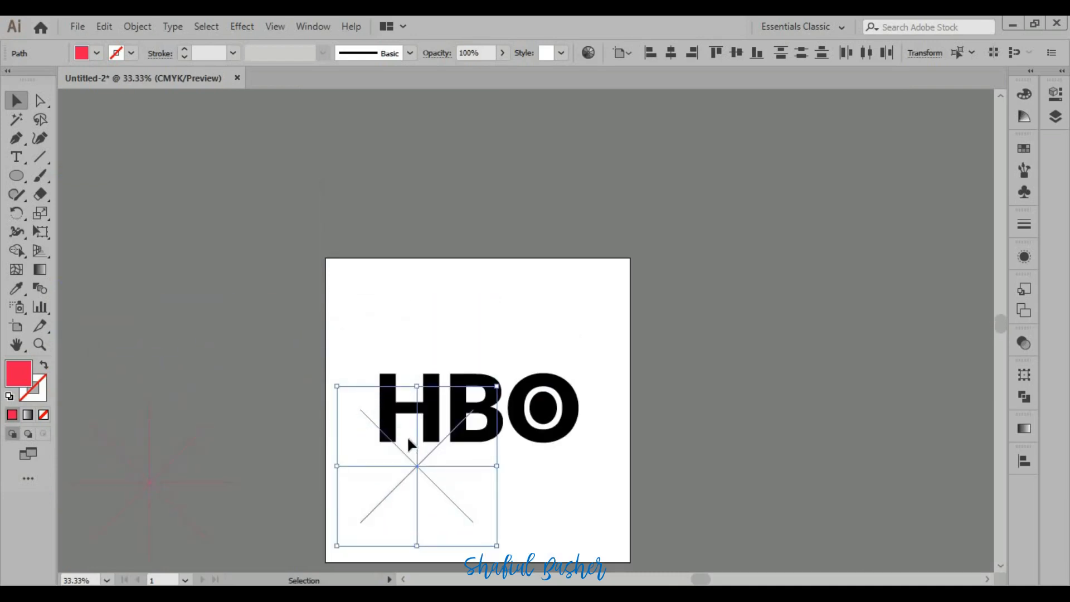
scroll(408, 439, "up", 2)
left_click_drag(427, 495, 416, 381)
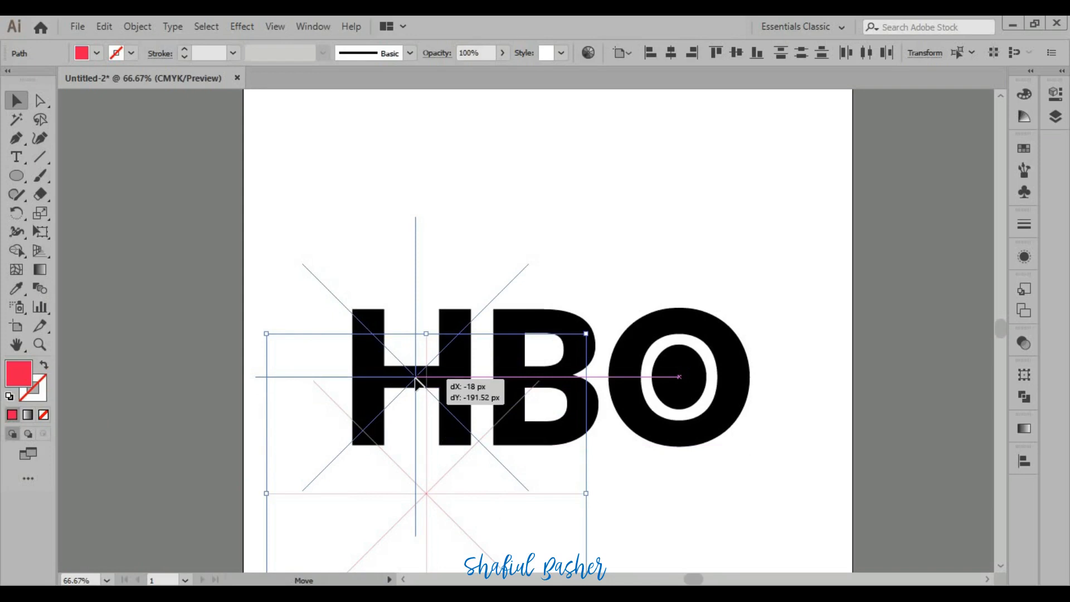
left_click_drag(415, 379, 415, 379)
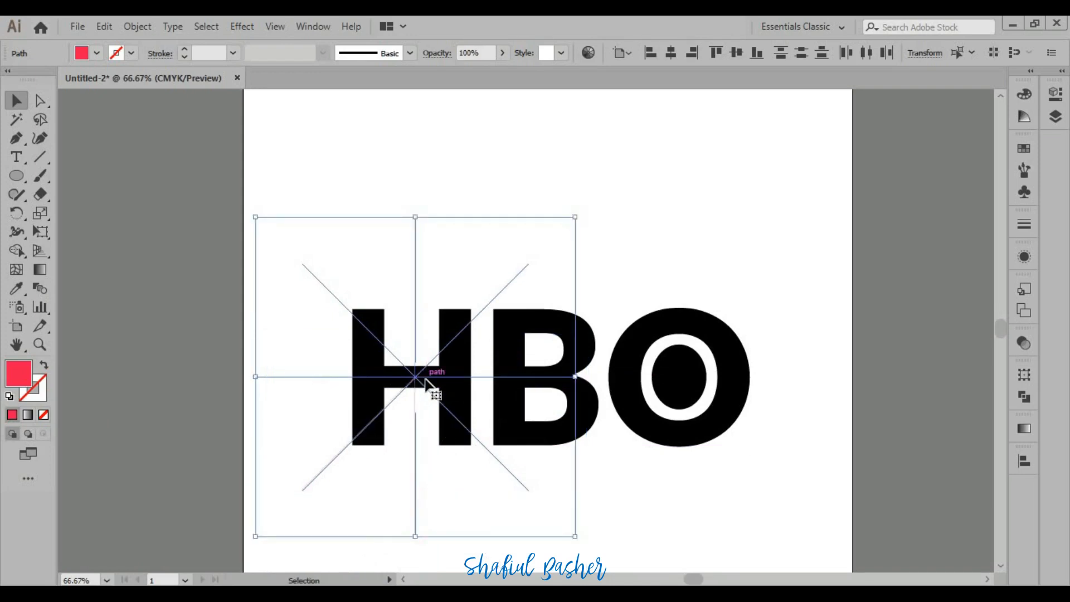
Select the H together with the lines and use Shape Builder to split its upper half into red segments
left_click(380, 323, "shift")
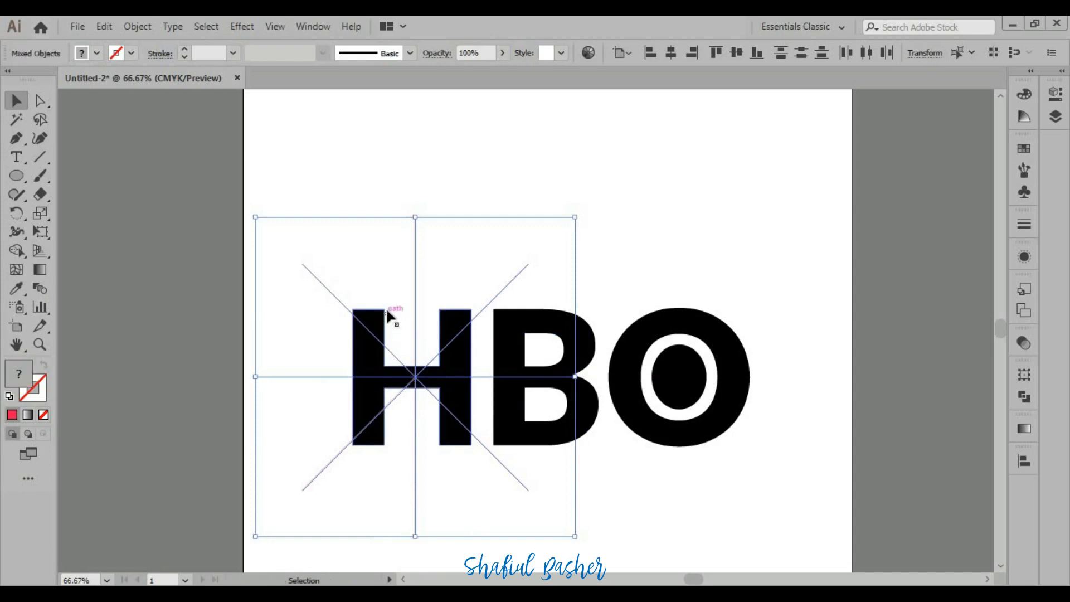
left_click(21, 255)
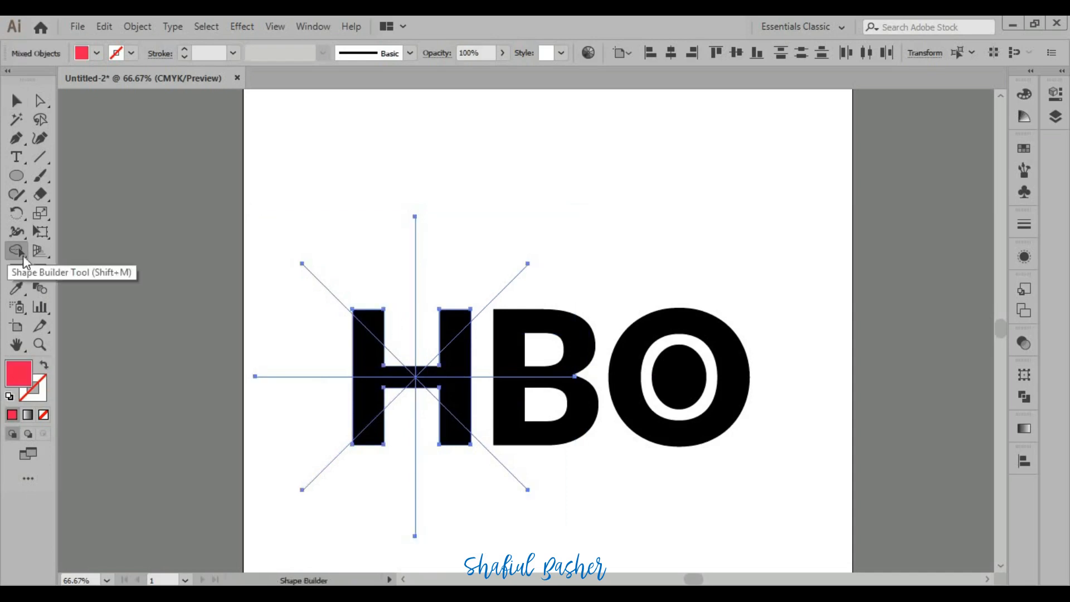
left_click(365, 361)
left_click(382, 348)
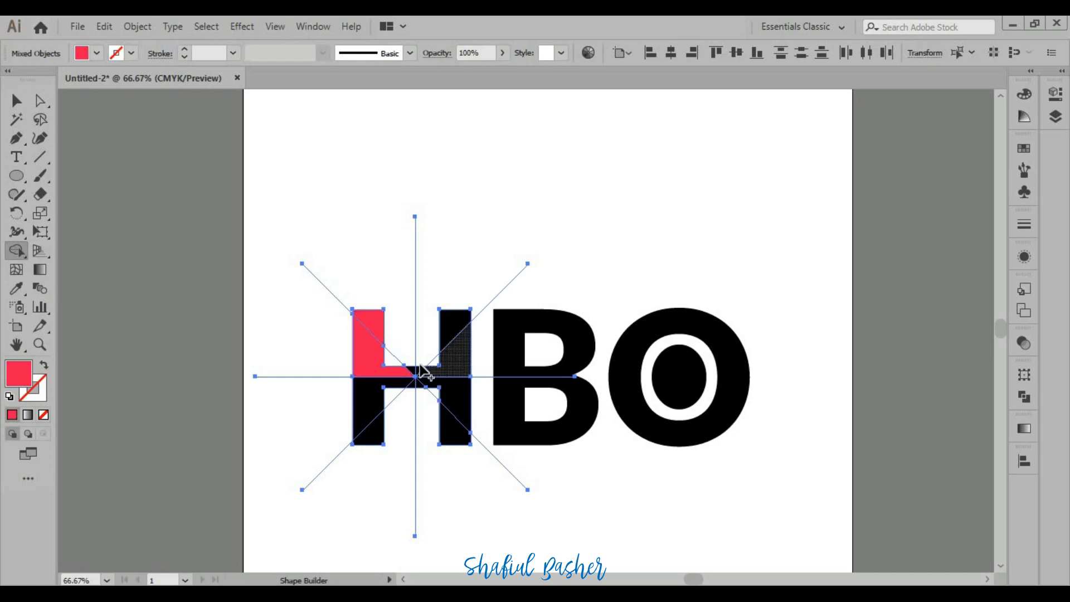
scroll(422, 368, "up", 2)
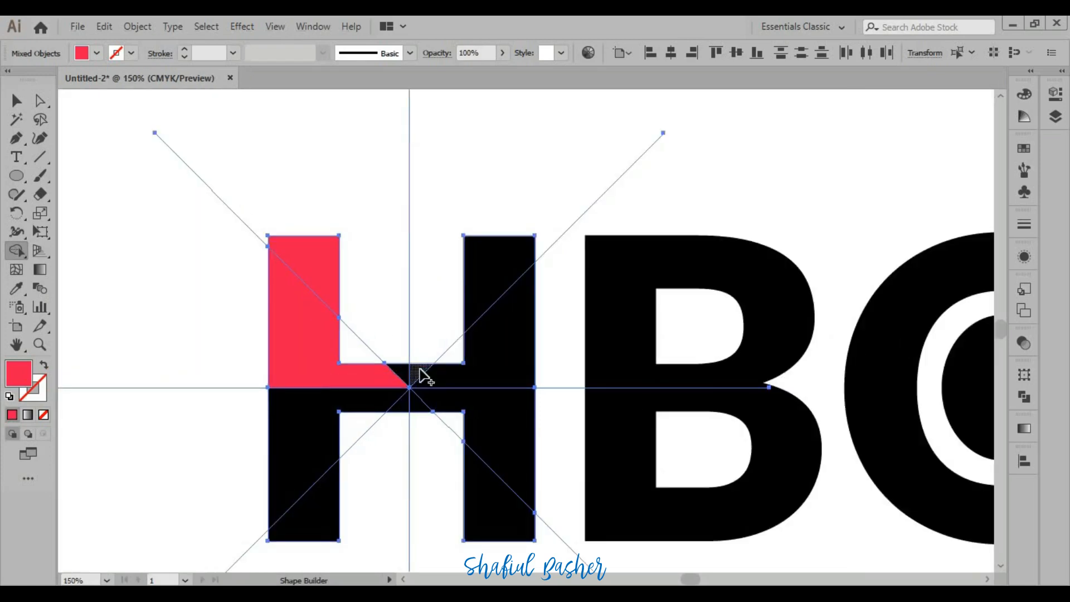
left_click(420, 370)
left_click(400, 370)
left_click(467, 376)
left_click(473, 319)
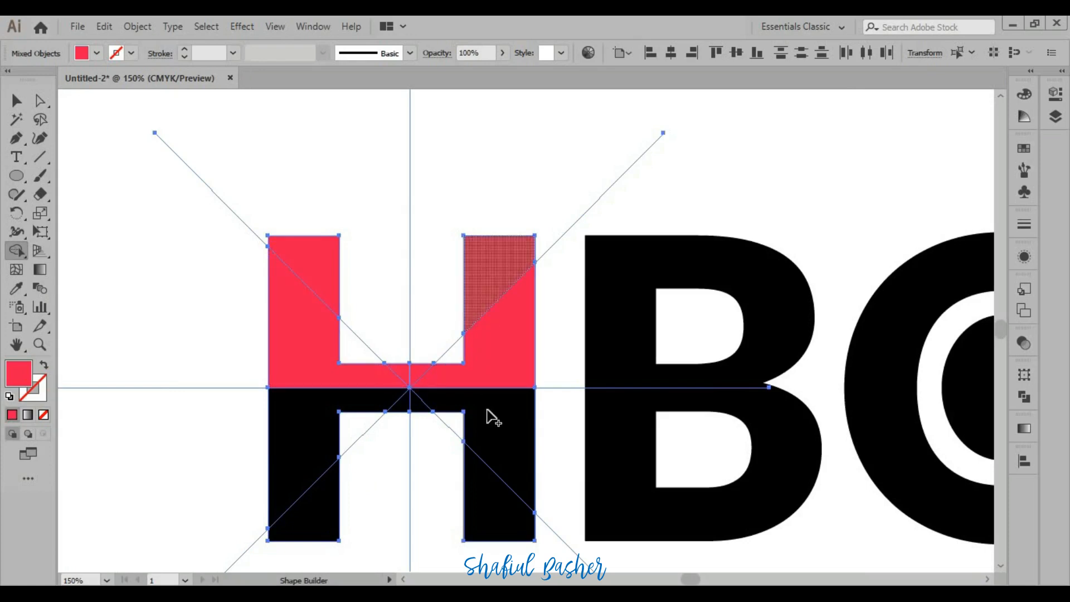
Split the lower half of the H into red segments along the lines with Shape Builder
left_click(482, 411)
left_click(414, 403)
left_click(403, 405)
left_click(359, 405)
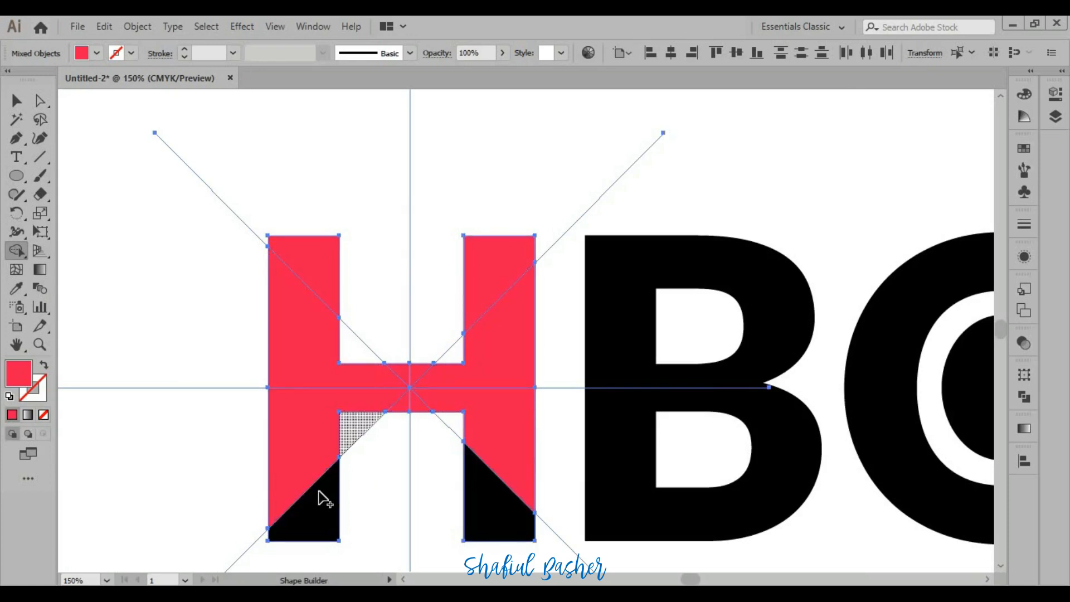
left_click(319, 491)
left_click(471, 510)
scroll(544, 386, "down", 2)
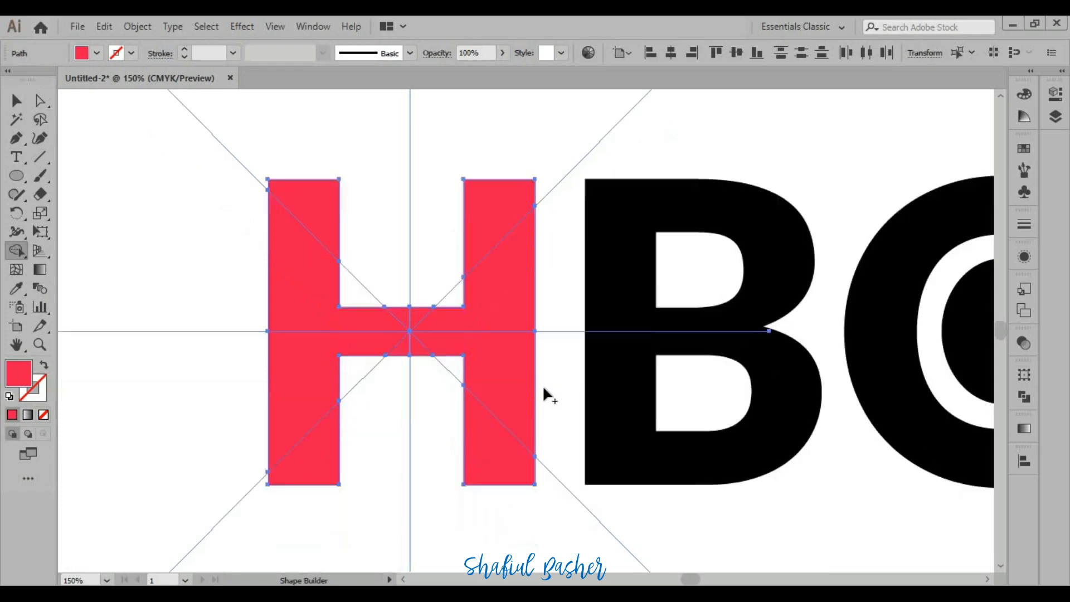
scroll(543, 384, "down", 2)
scroll(541, 385, "down", 3)
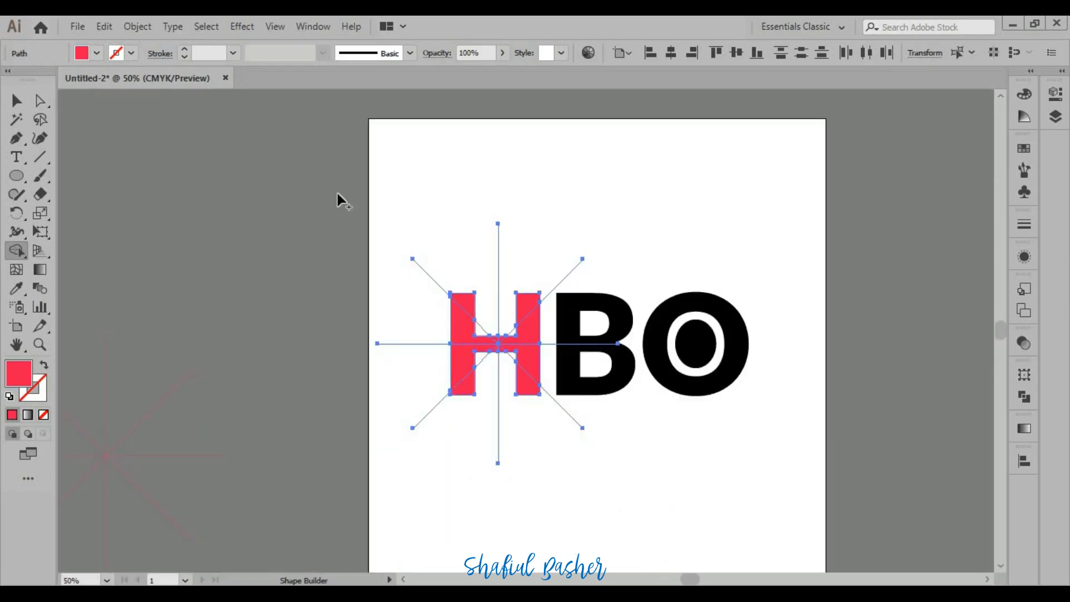
Show the rulers and place a horizontal guide along the base of the H and a vertical guide along its right edge
key("ctrl+r")
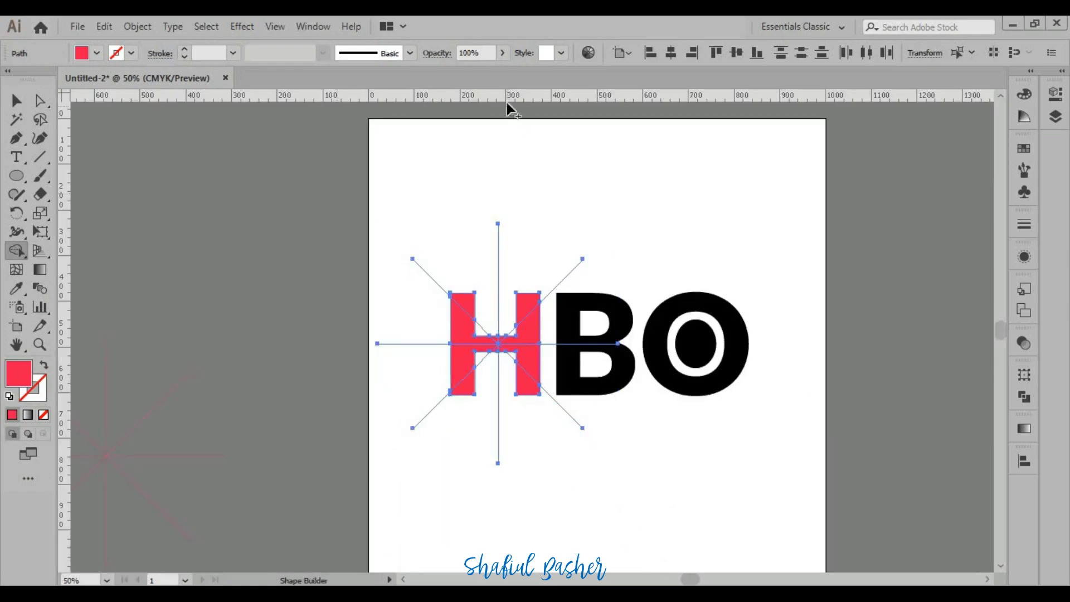
left_click_drag(505, 96, 518, 395)
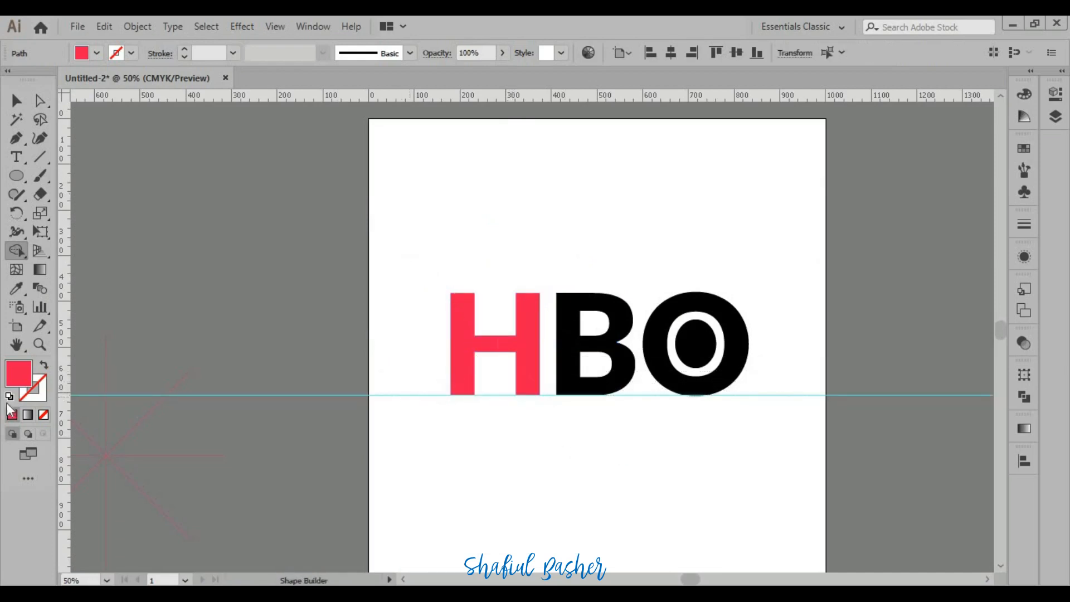
left_click_drag(62, 410, 540, 450)
scroll(546, 362, "up", 5)
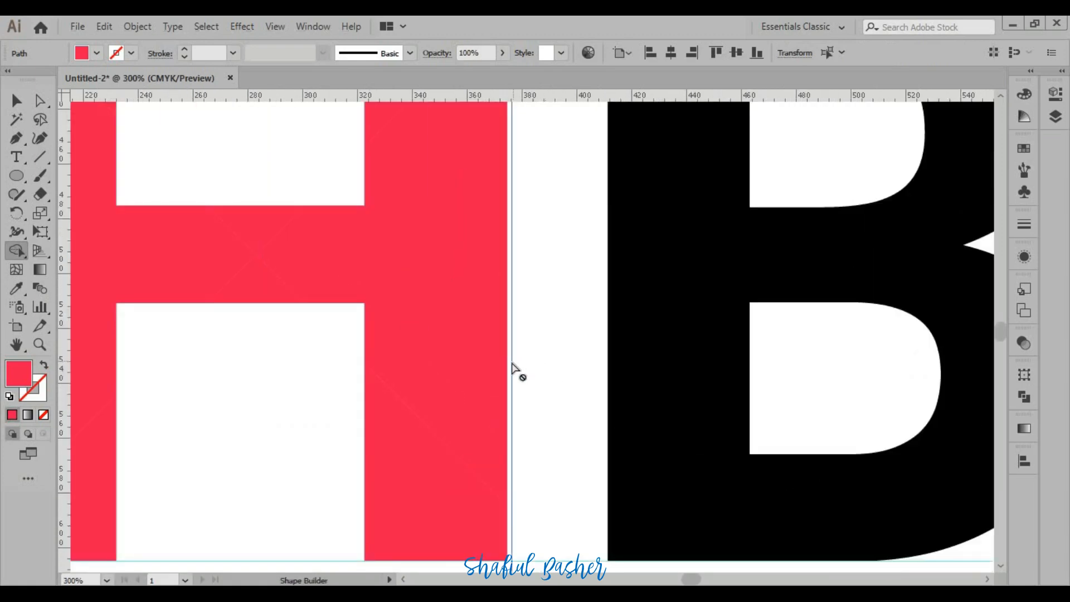
scroll(516, 370, "down", 3)
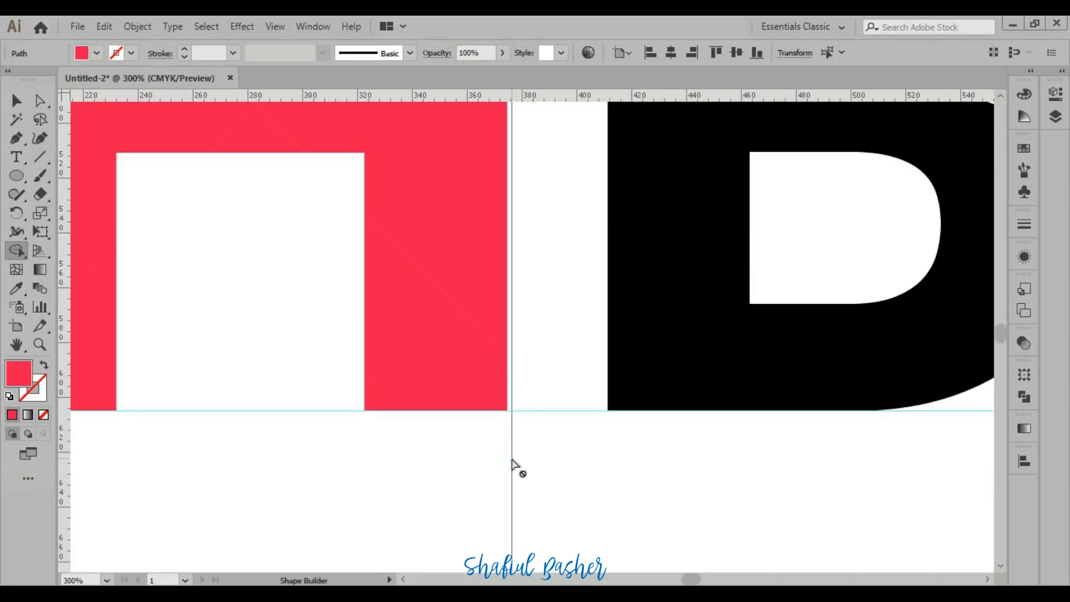
key("v")
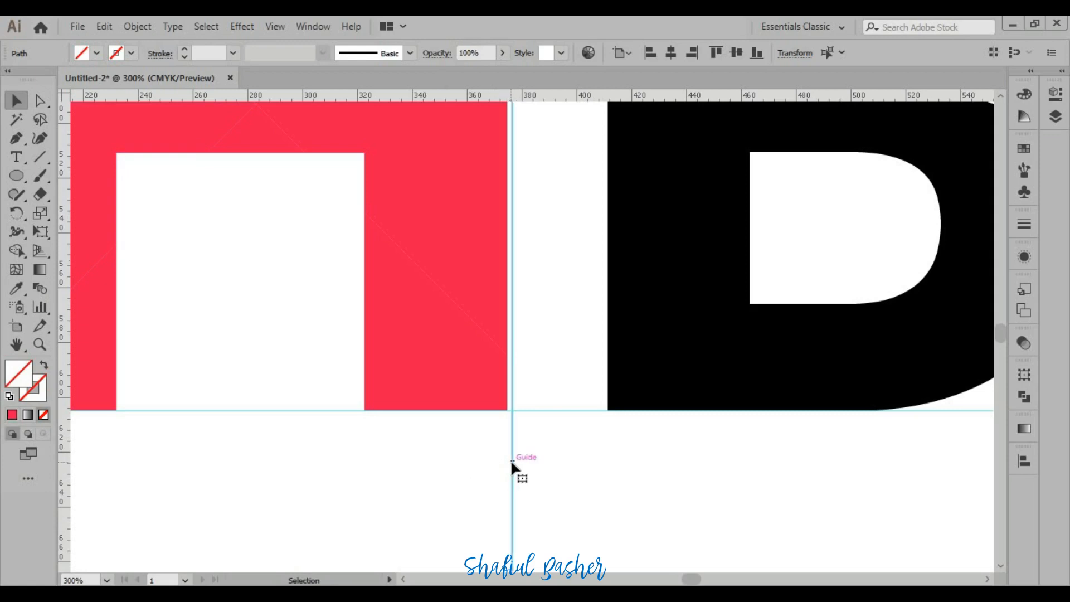
left_click_drag(511, 460, 507, 462)
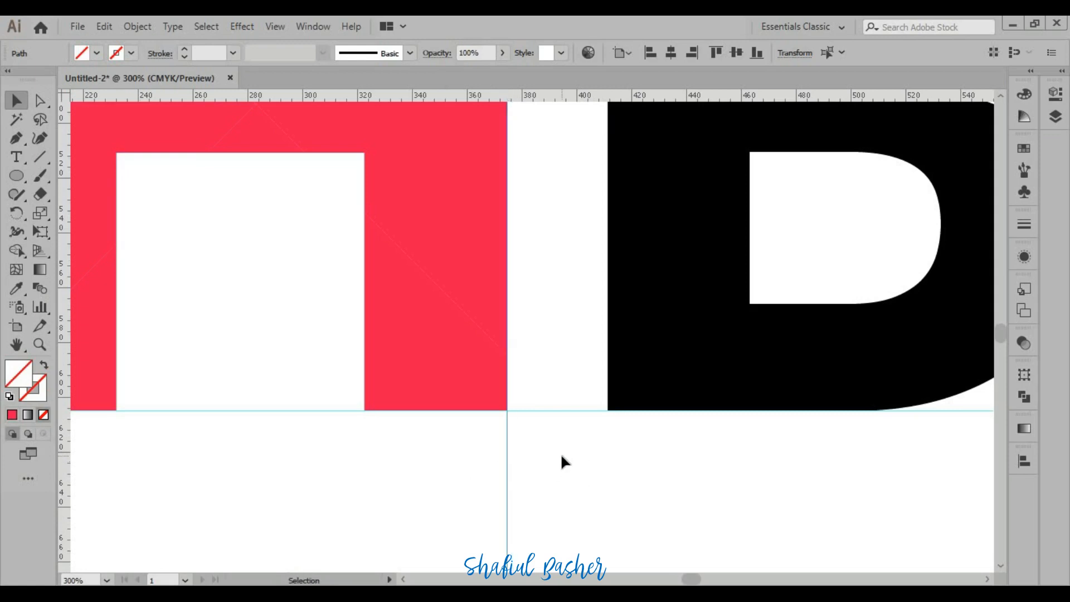
scroll(561, 456, "down", 4)
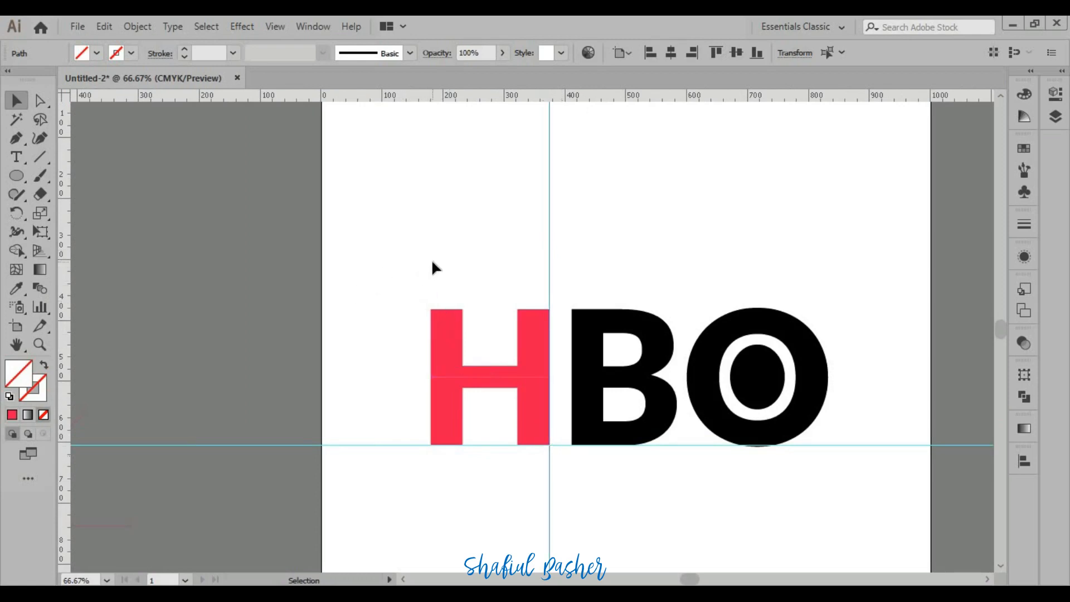
left_click_drag(433, 262, 383, 341)
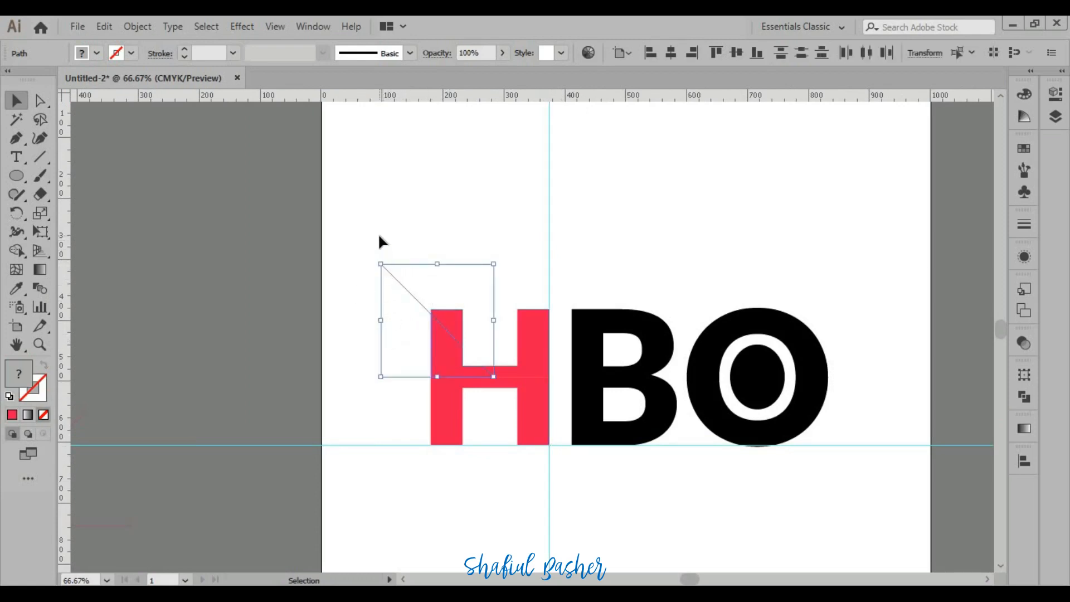
key("Delete")
left_click_drag(386, 232, 557, 511)
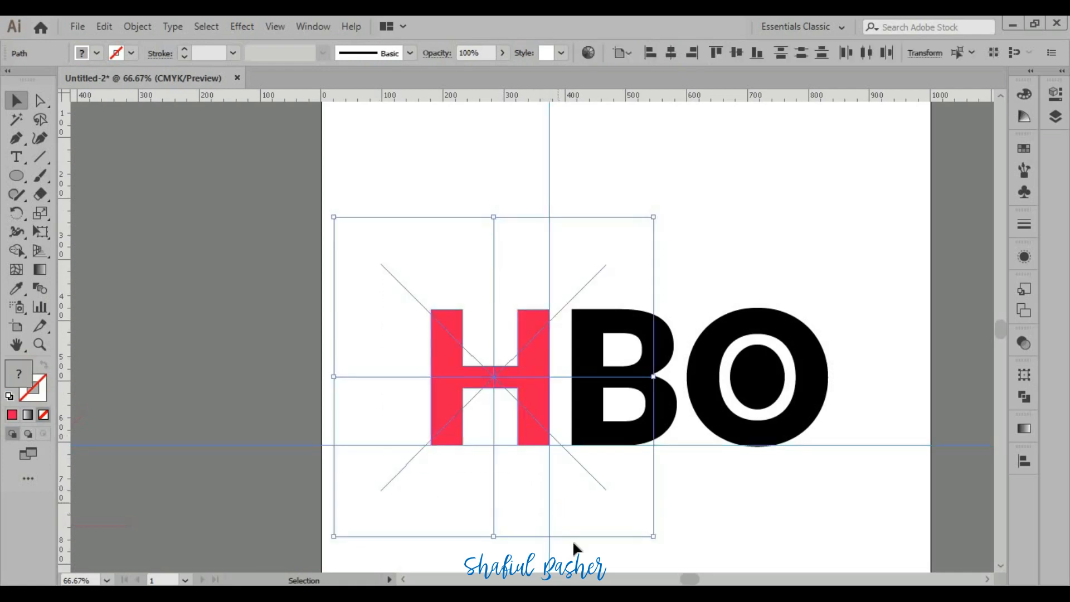
left_click_drag(576, 556, 508, 563)
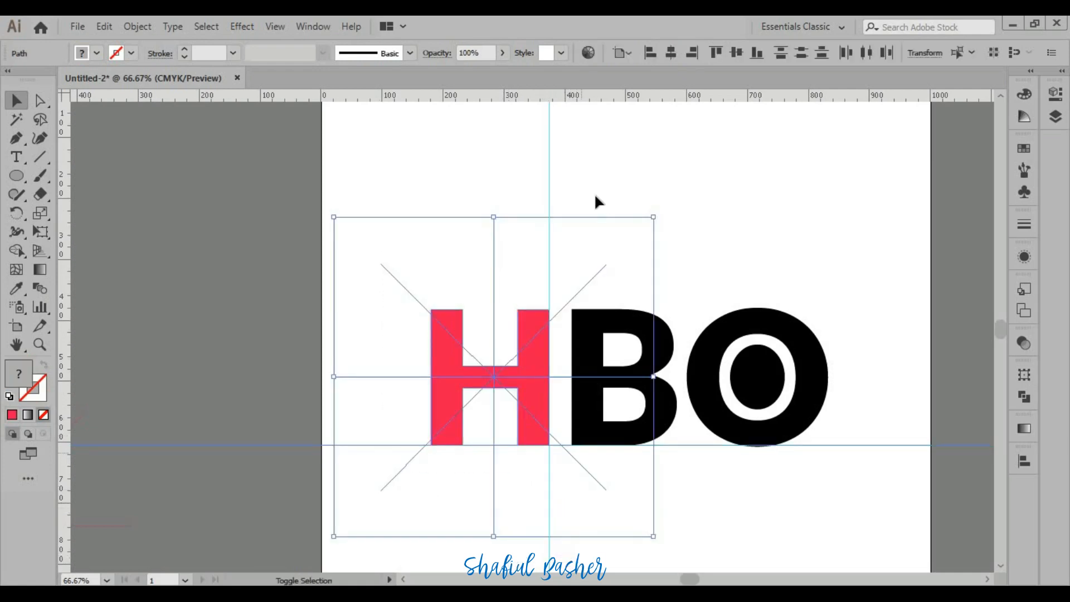
left_click_drag(870, 397, 861, 428)
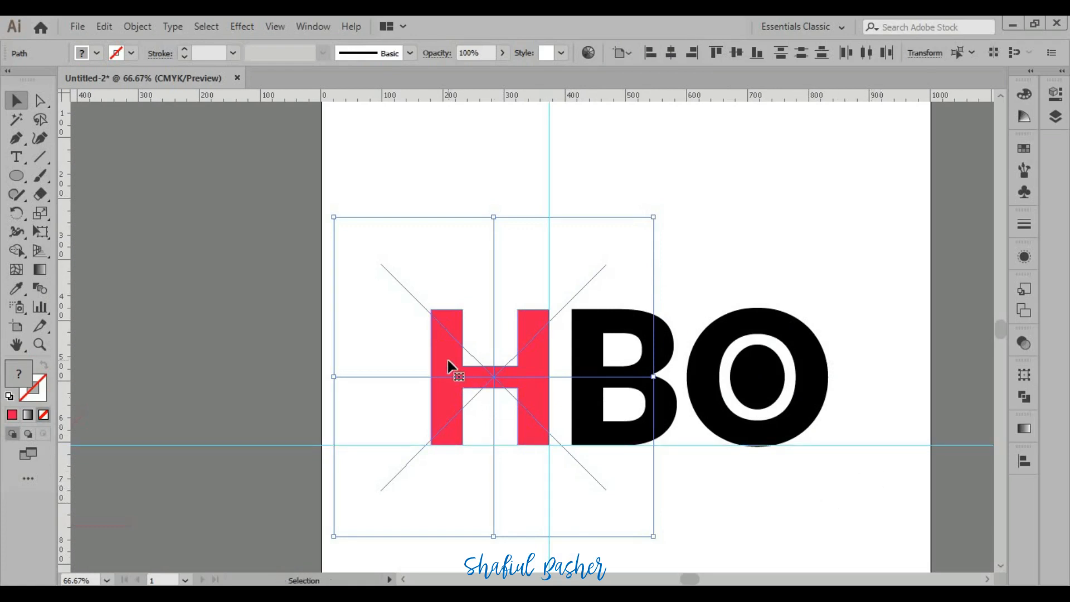
left_click(432, 233)
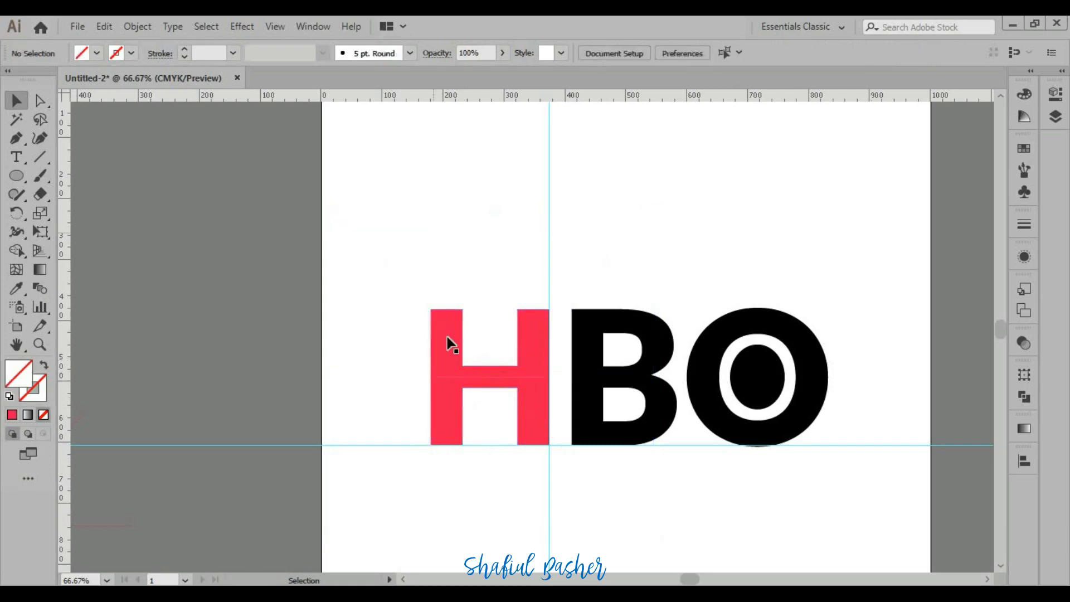
Select every red segment of the H and move the whole letter off the artboard onto the pasteboard
scroll(453, 369, "up", 3)
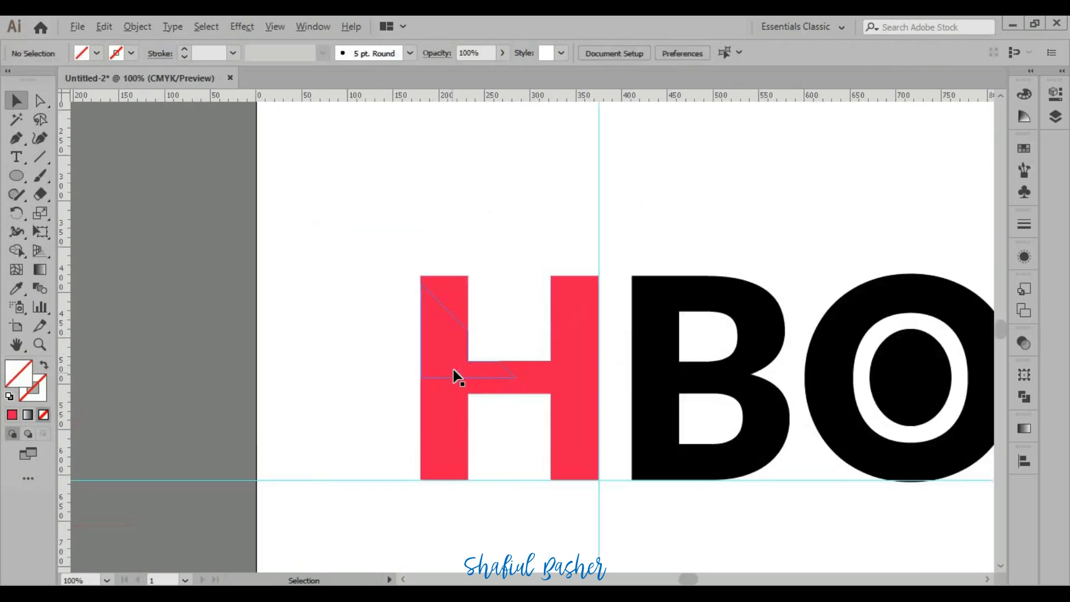
scroll(457, 354, "down", 2)
left_click(441, 272)
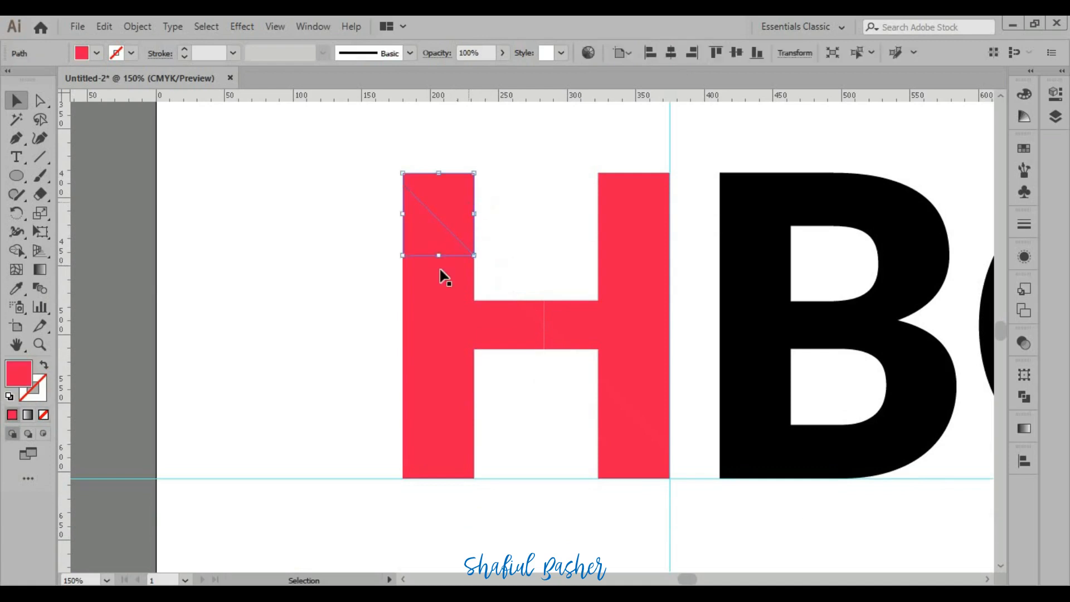
left_click(440, 348, "shift")
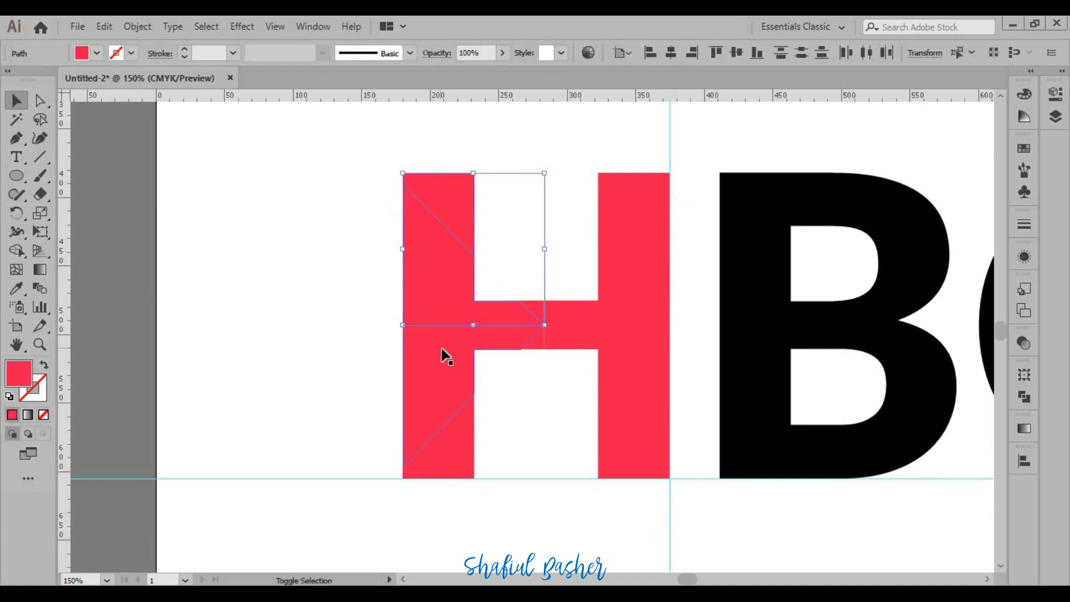
left_click(449, 447, "shift")
left_click(556, 346, "shift")
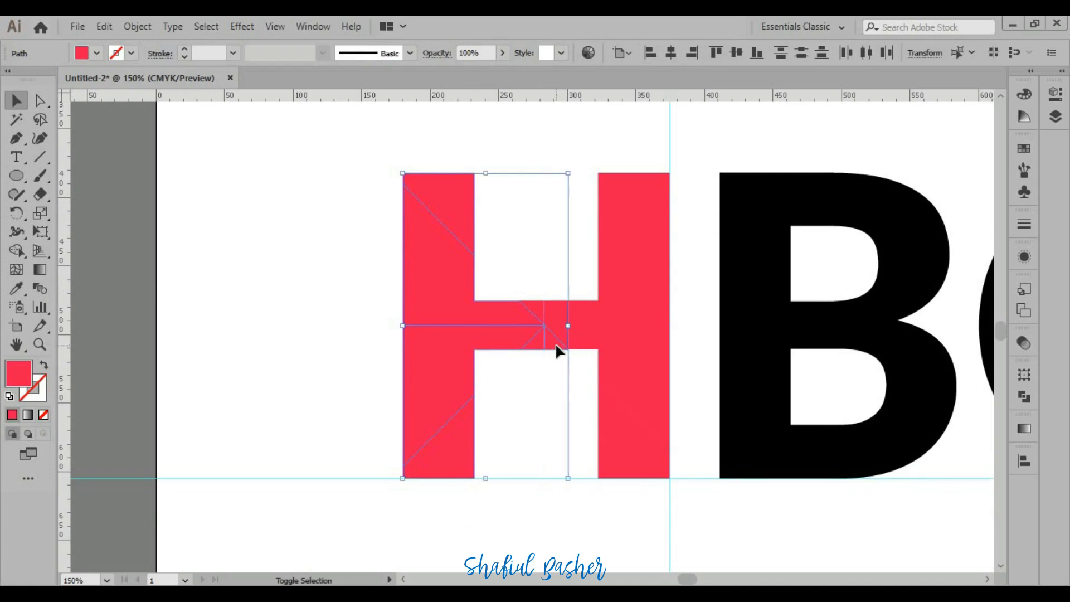
left_click(559, 309, "shift")
left_click(581, 317, "shift")
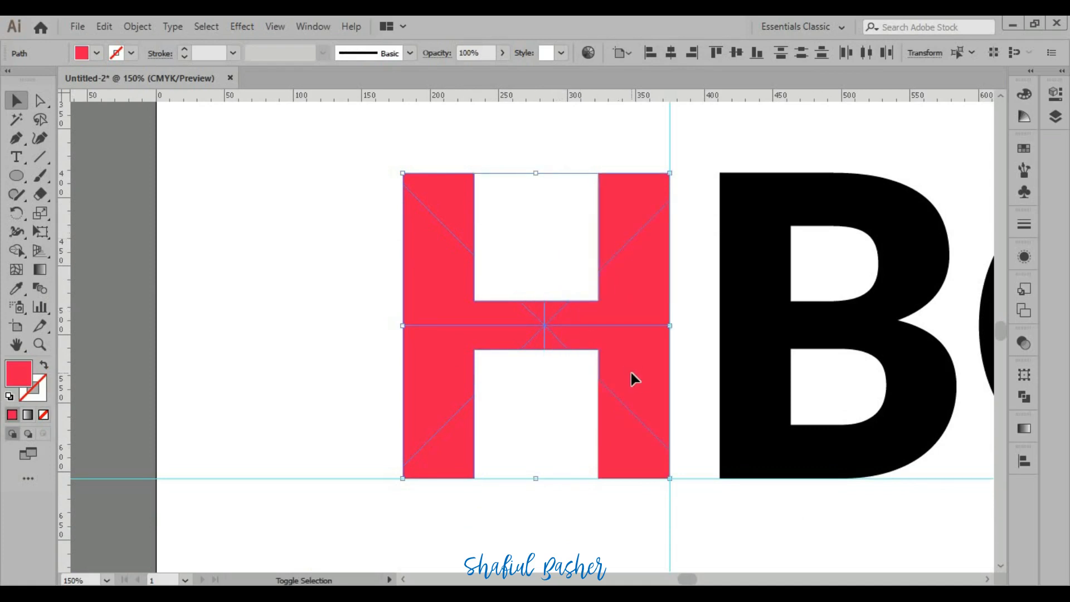
scroll(620, 449, "down", 2)
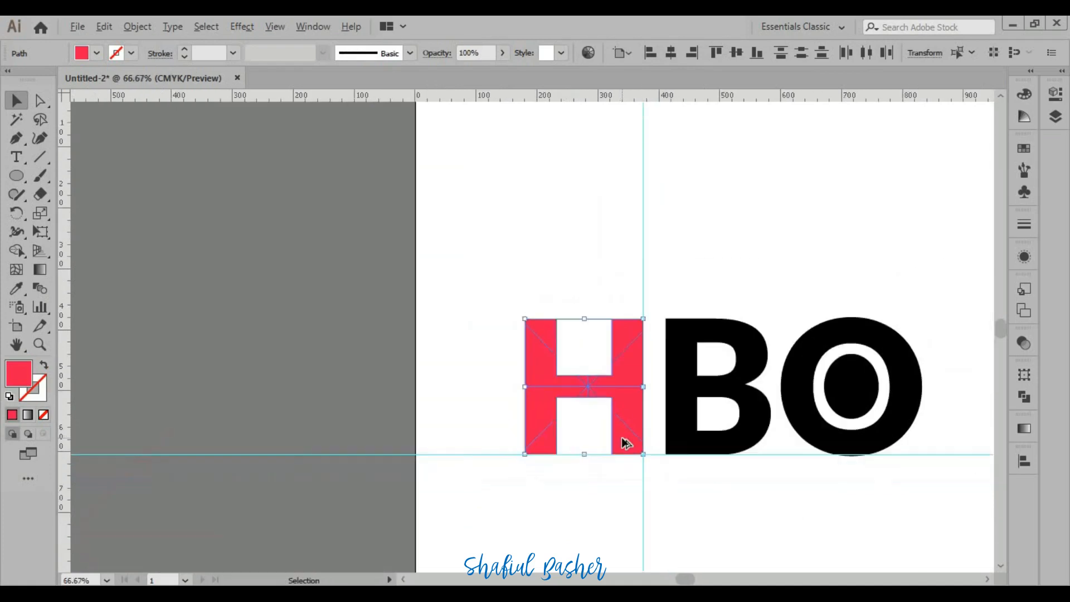
left_click_drag(544, 375, 275, 296)
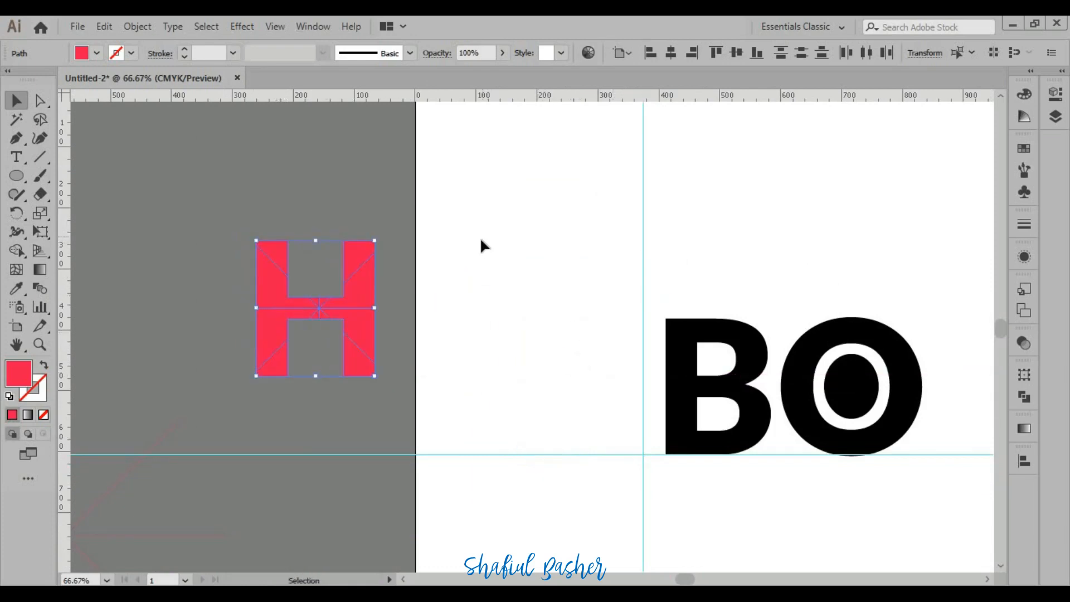
Select the leftover radiating lines on the artboard without the guides and delete them
left_click_drag(460, 227, 609, 532)
scroll(736, 477, "down", 2)
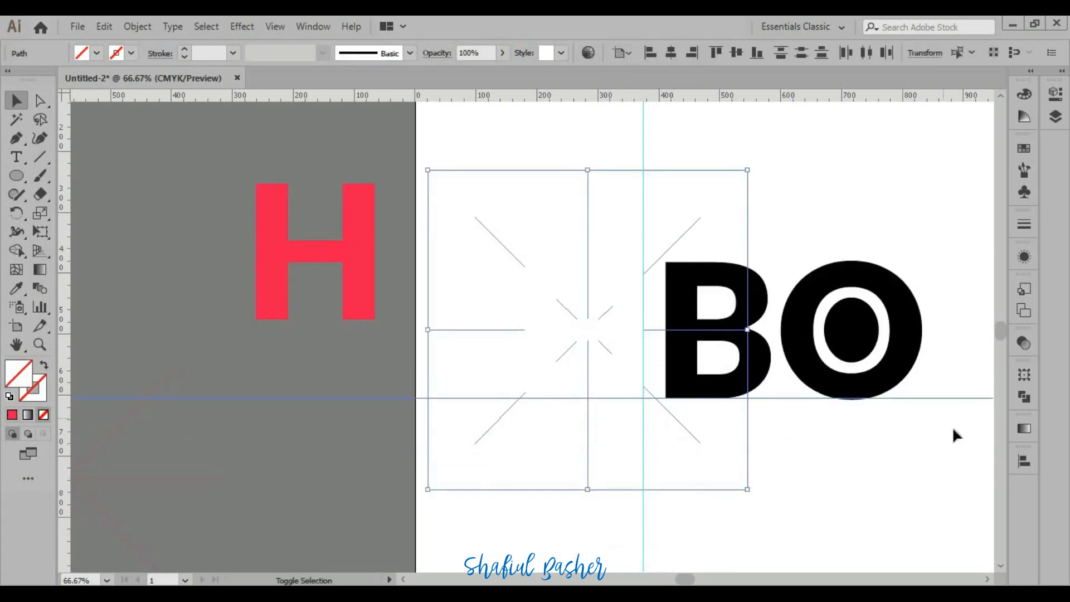
left_click_drag(953, 428, 952, 364)
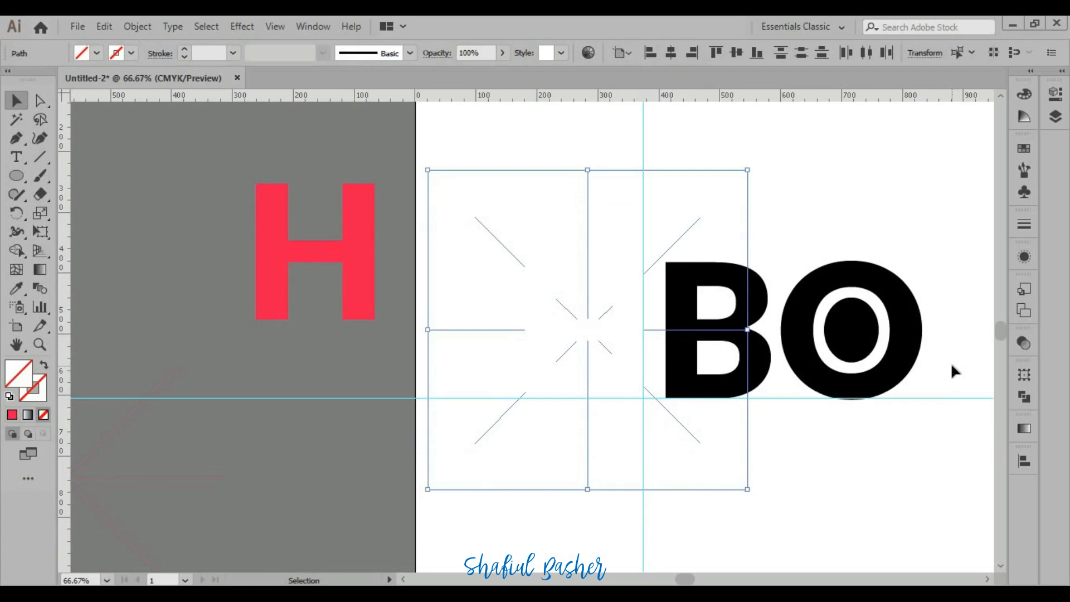
key("Delete")
Move the red H back so its lower-right corner meets the intersection of the guides, and delete both guides
left_click_drag(216, 166, 627, 372)
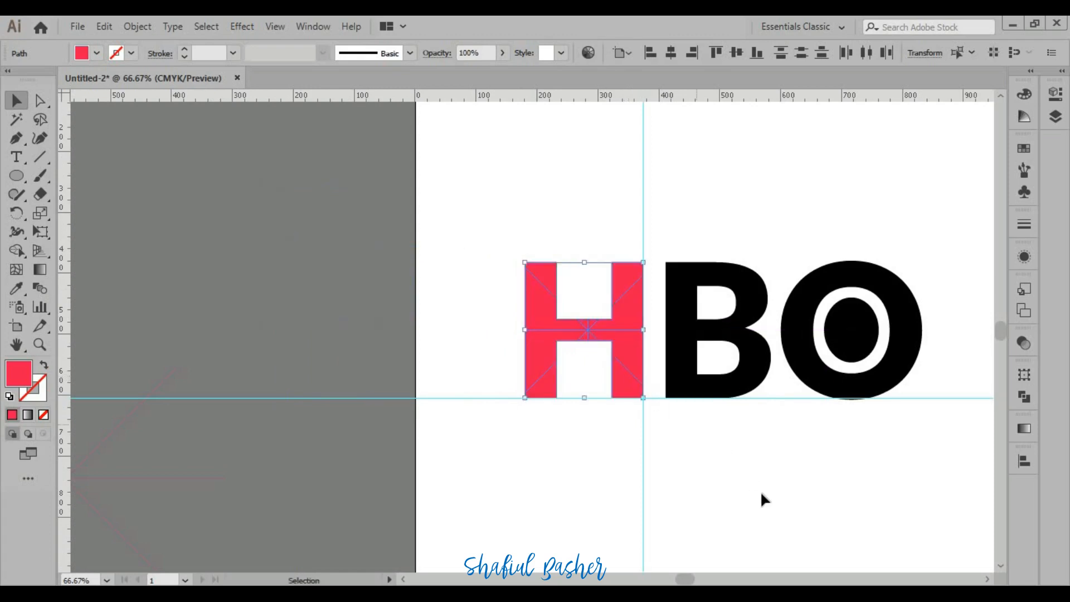
left_click(758, 494)
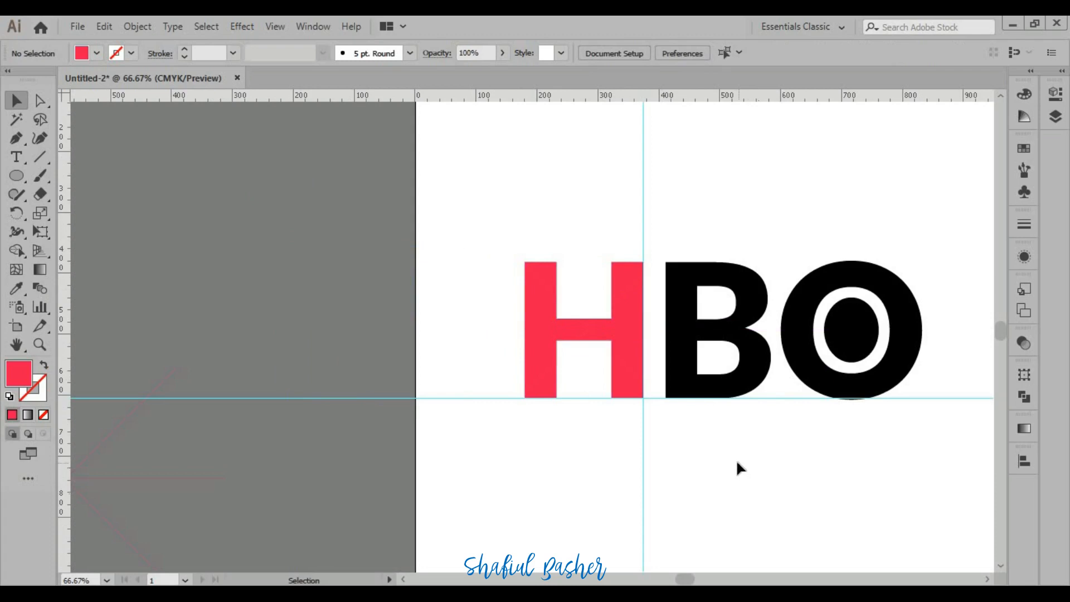
left_click_drag(735, 460, 644, 463)
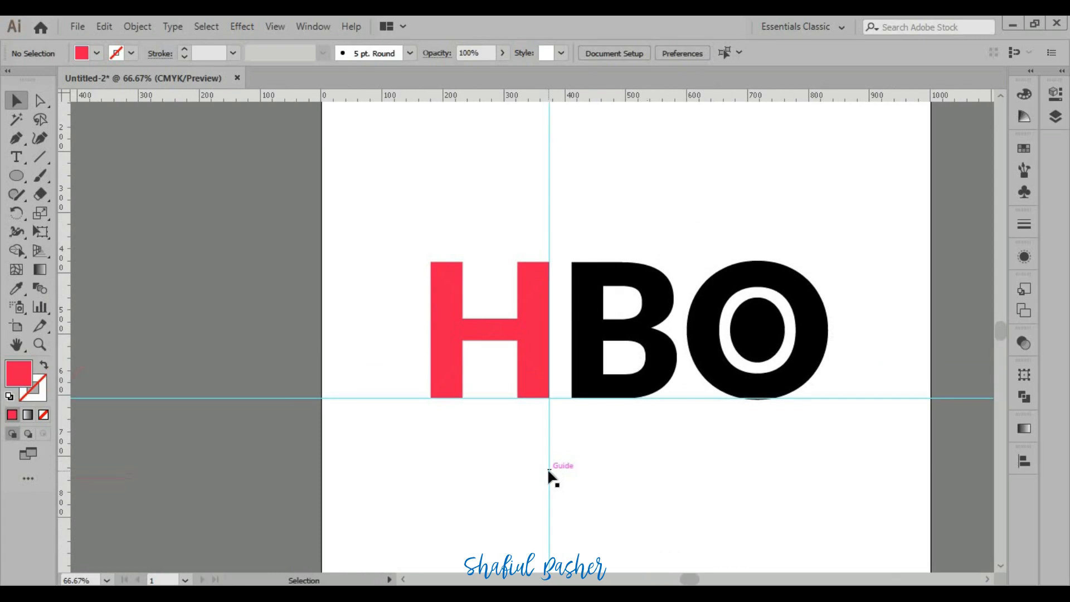
left_click_drag(599, 494, 488, 463)
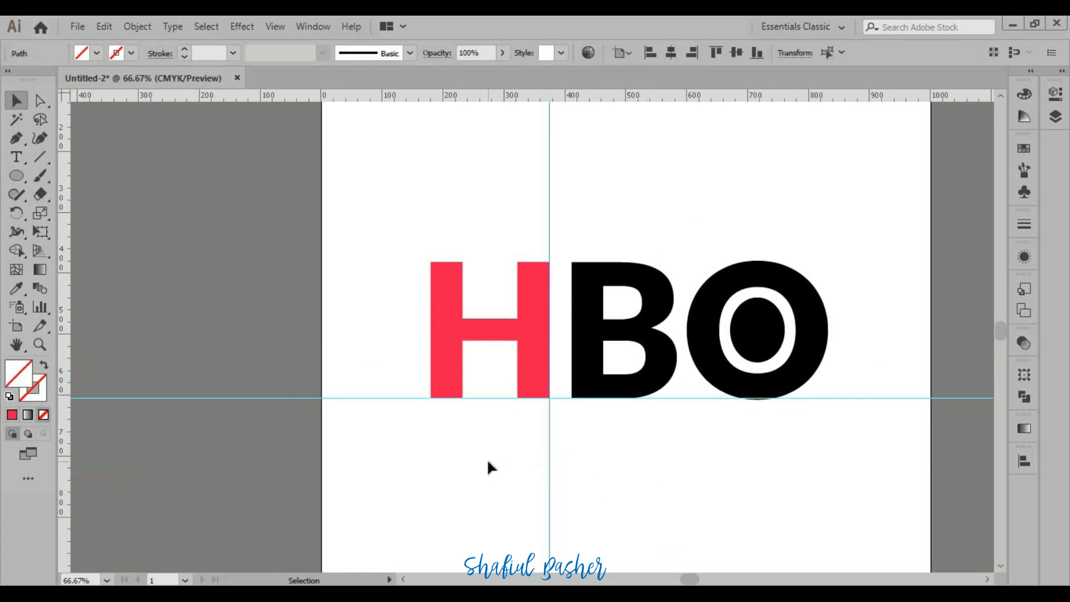
key("Delete")
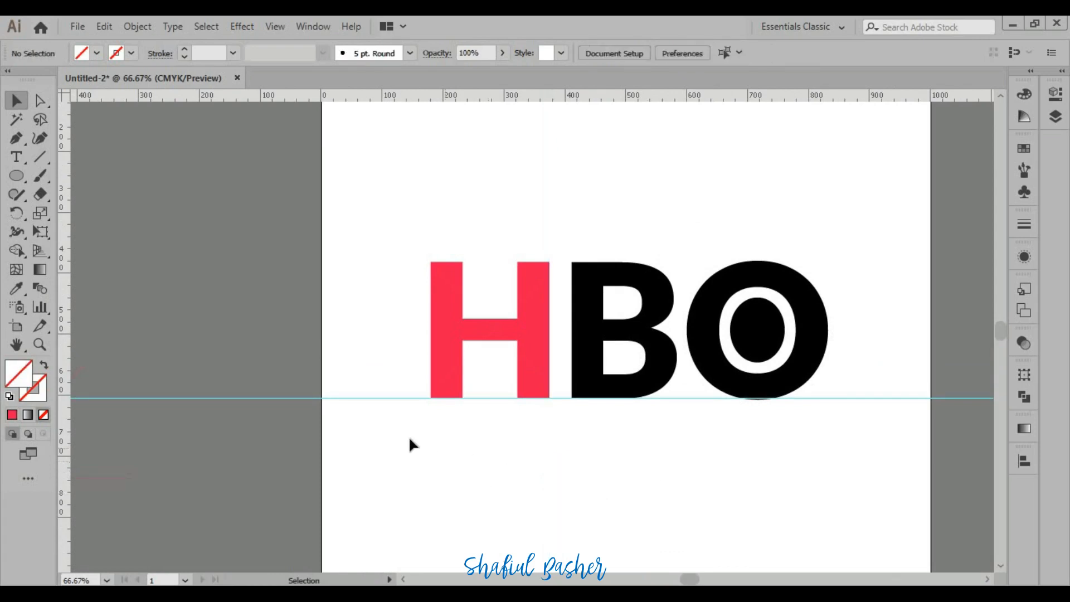
left_click_drag(409, 436, 338, 320)
key("Delete")
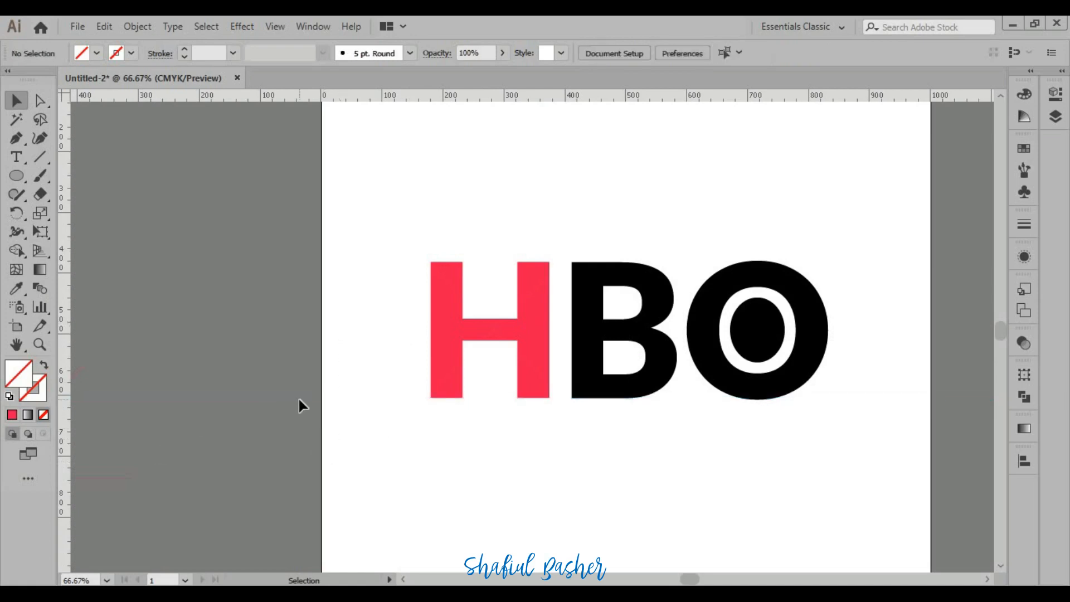
Duplicate the star of lines from the pasteboard onto the B
scroll(298, 397, "down", 3)
left_click_drag(95, 348, 95, 343)
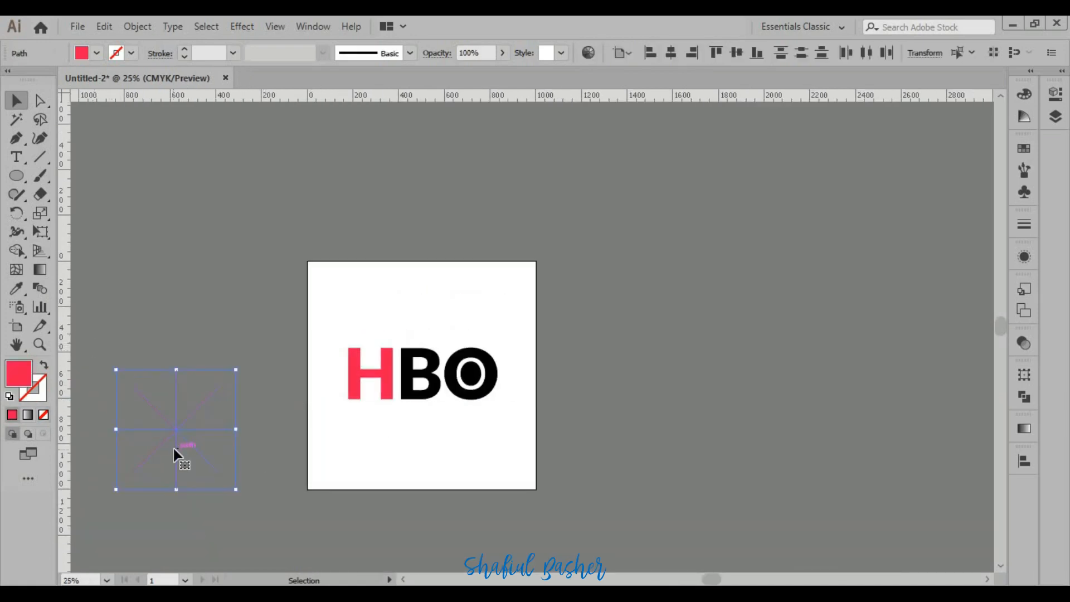
left_click_drag(175, 444, 426, 394)
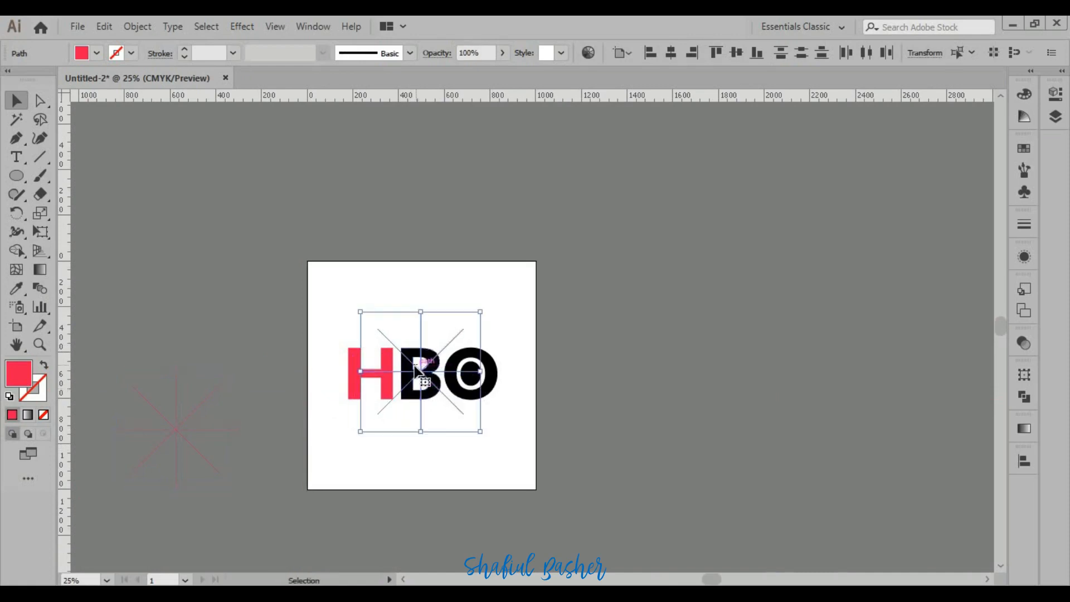
Align the star's centre on the B's crossbar so its horizontal line meets the notch between the two bowls
scroll(401, 365, "up", 4)
scroll(401, 368, "up", 2)
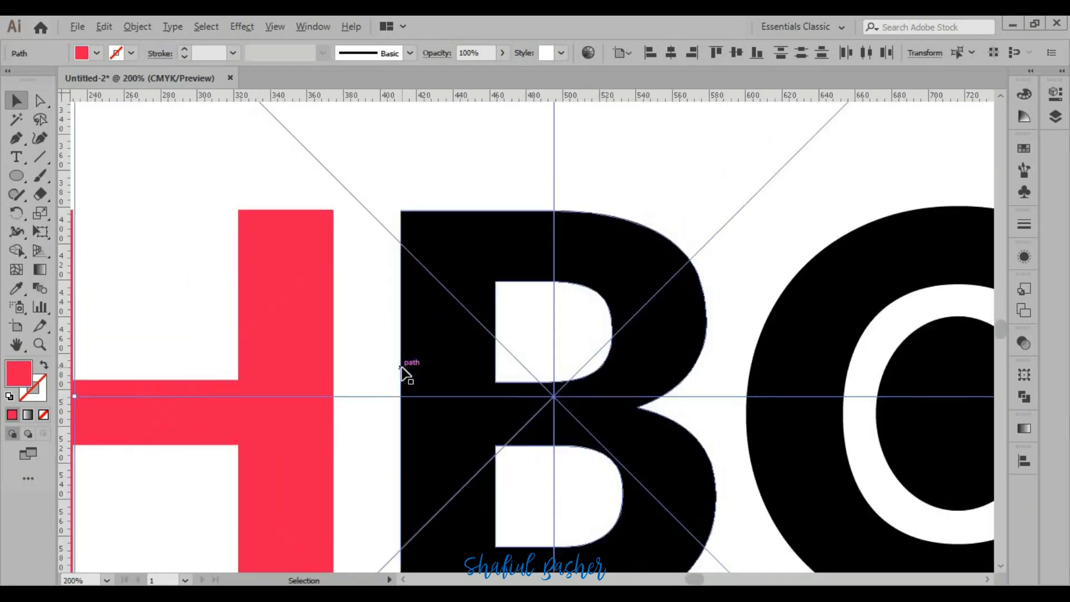
scroll(401, 366, "down", 1)
left_click_drag(512, 398, 508, 410)
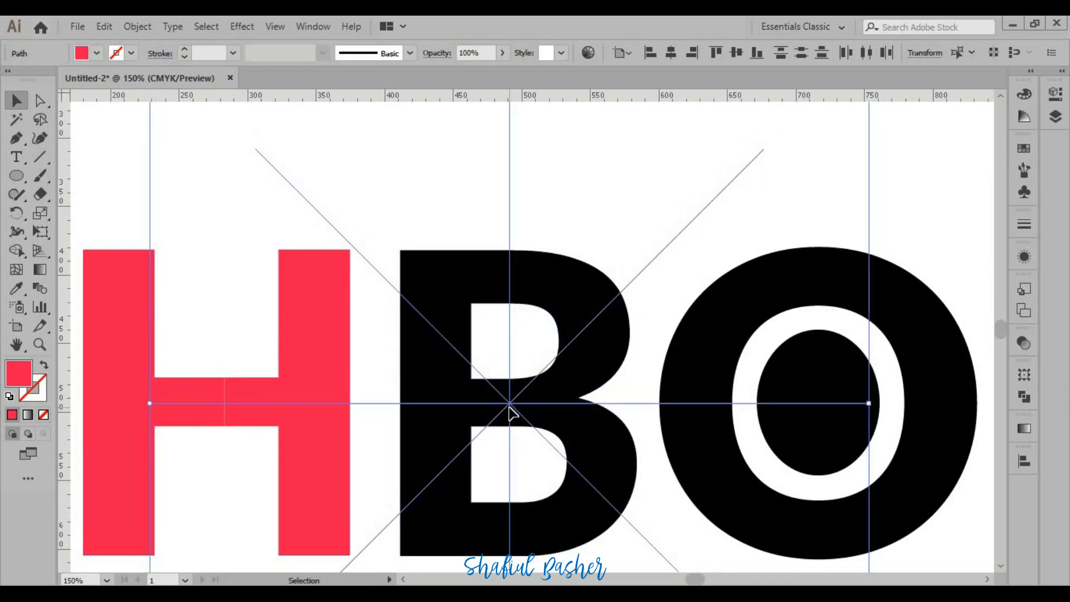
left_click_drag(511, 405, 508, 401)
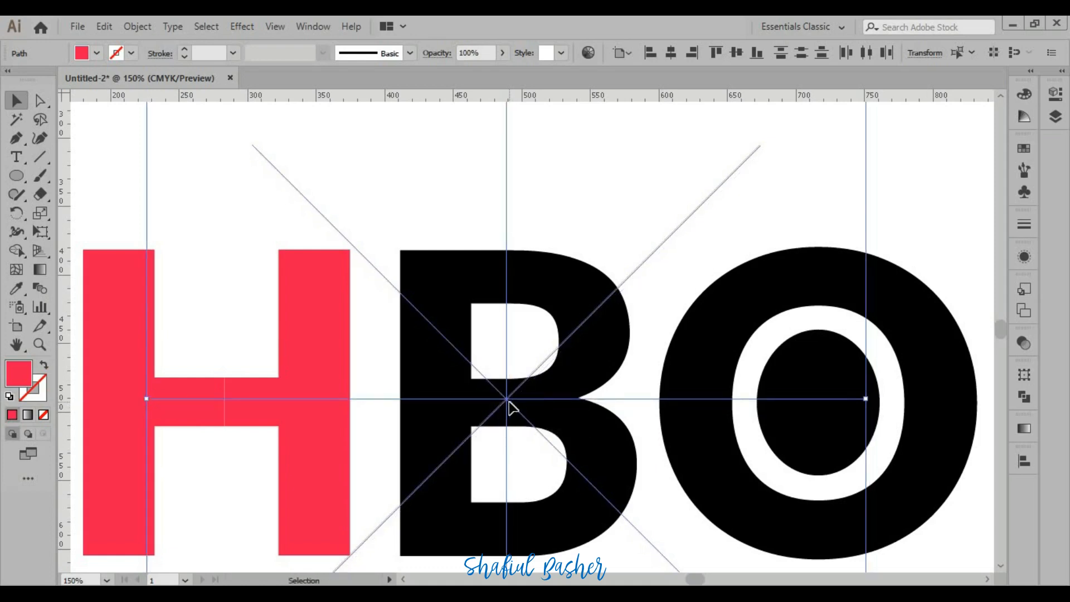
scroll(508, 401, "up", 2)
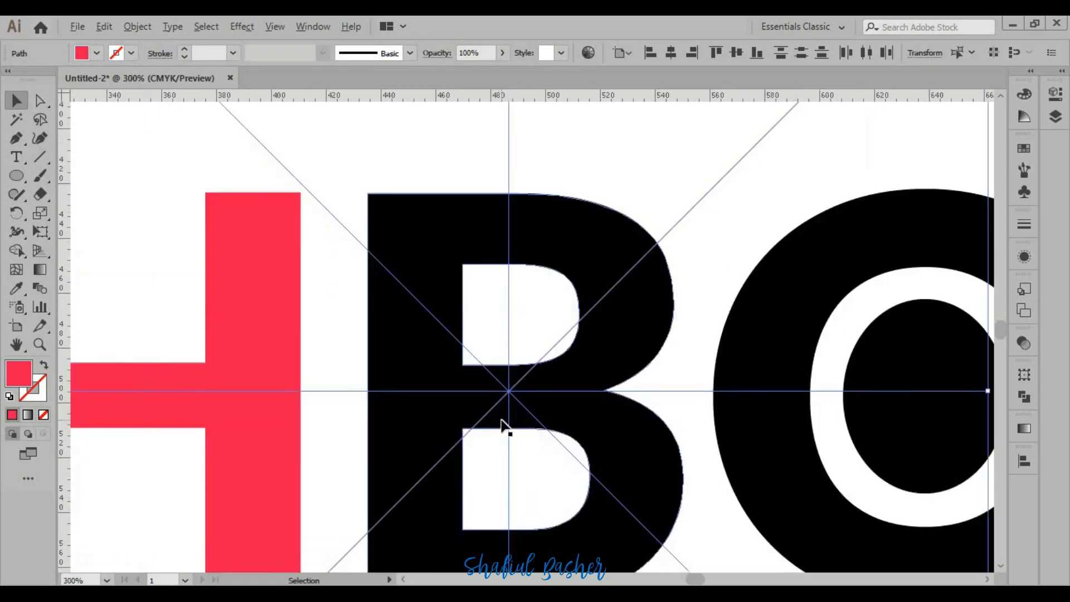
left_click_drag(514, 380, 515, 381)
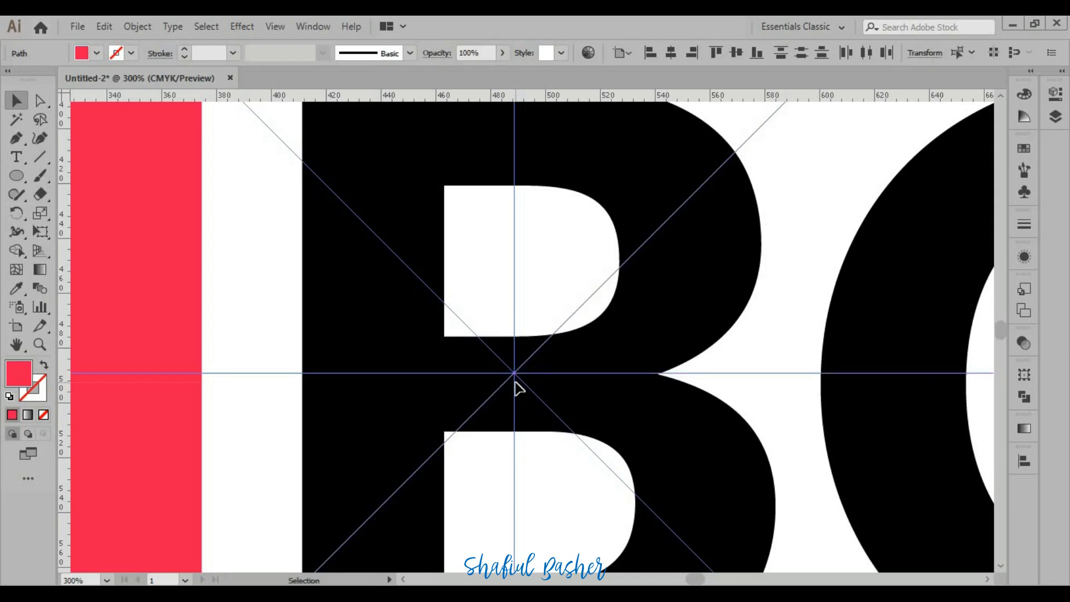
Select the B together with the lines and use Shape Builder to split the outer parts of its upper half into red segments
scroll(515, 381, "down", 4)
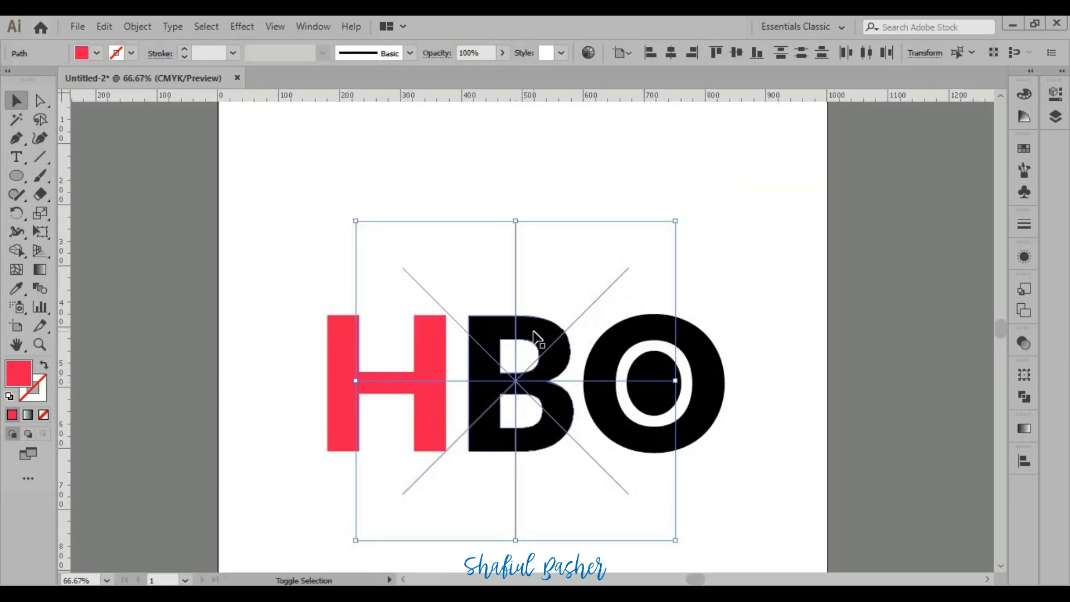
left_click(534, 333, "shift")
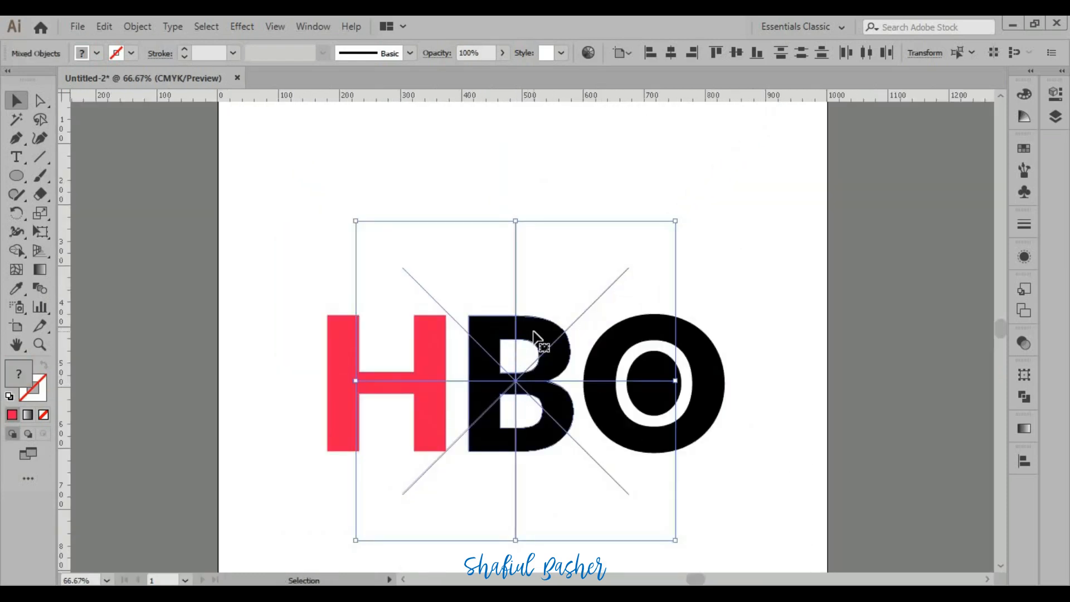
left_click(17, 250)
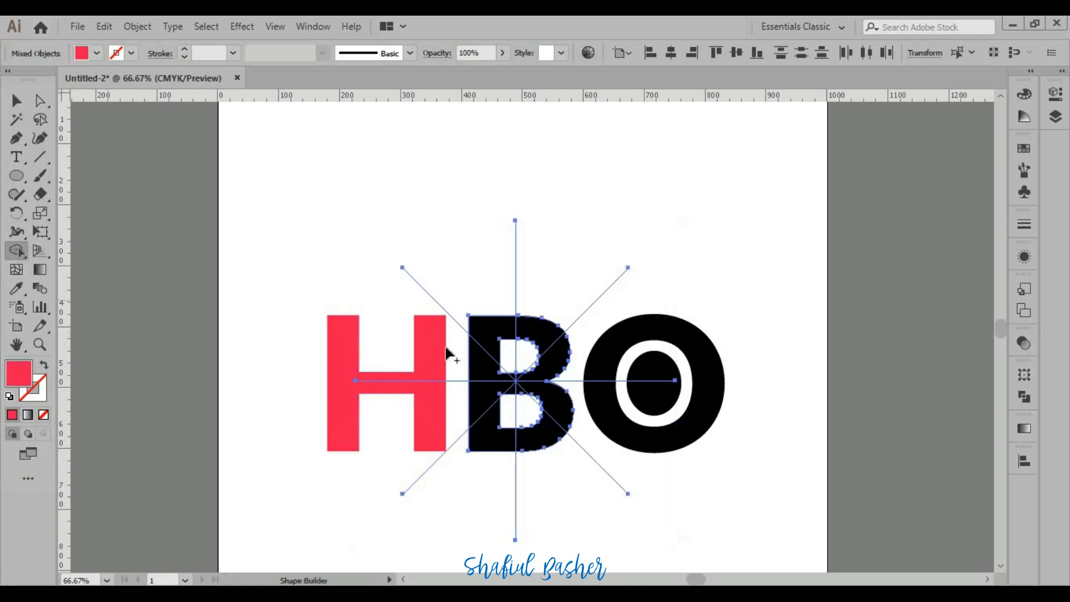
left_click(494, 338)
left_click(552, 339)
left_click(549, 365)
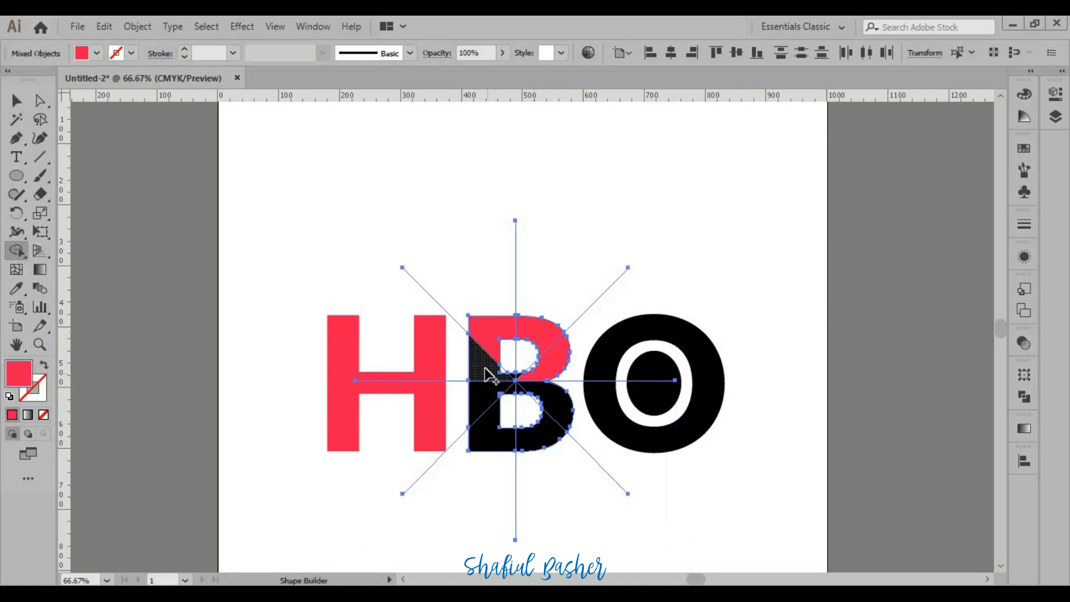
left_click(491, 375)
Split the stem and bowl in the lower half of the B into red segments with Shape Builder
left_click(490, 411)
left_click(490, 437)
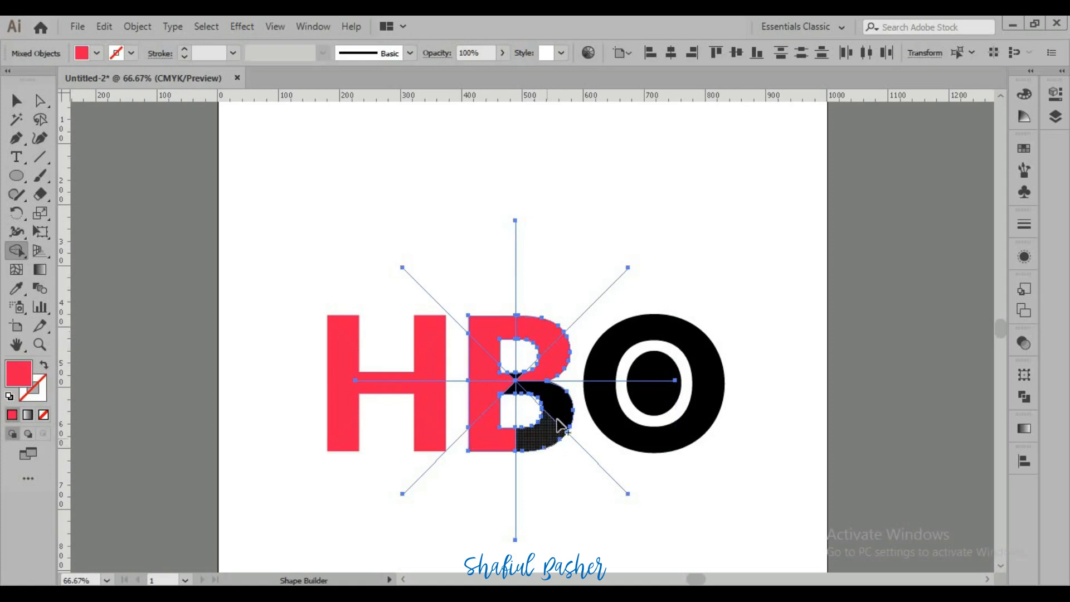
left_click(560, 426)
Split the remaining black triangles at the centre of the B's crossbar into red segments with Shape Builder
scroll(521, 393, "up", 4)
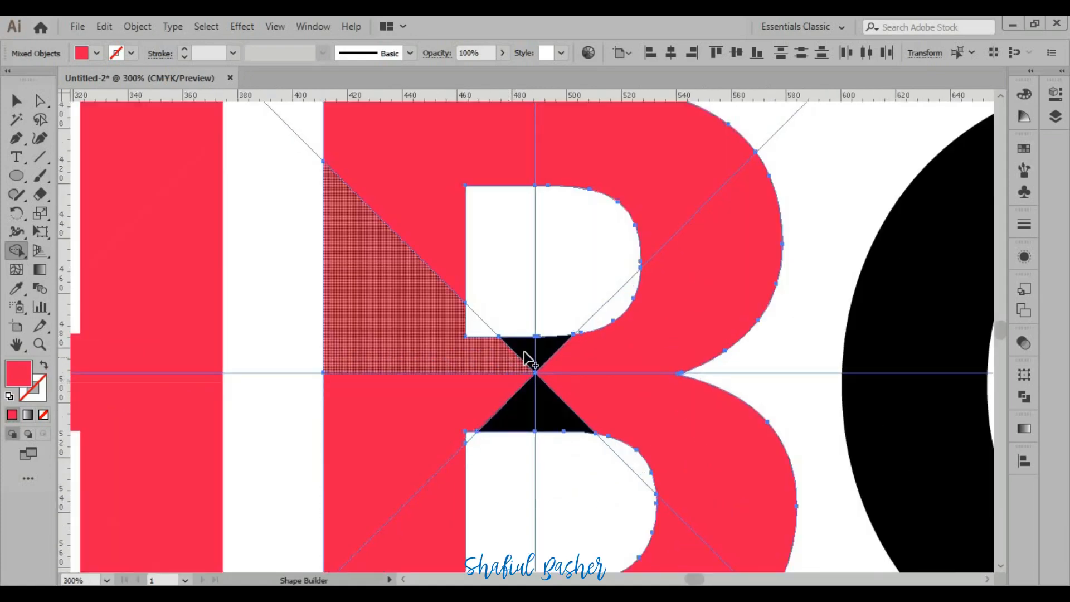
left_click(525, 357)
left_click(519, 409)
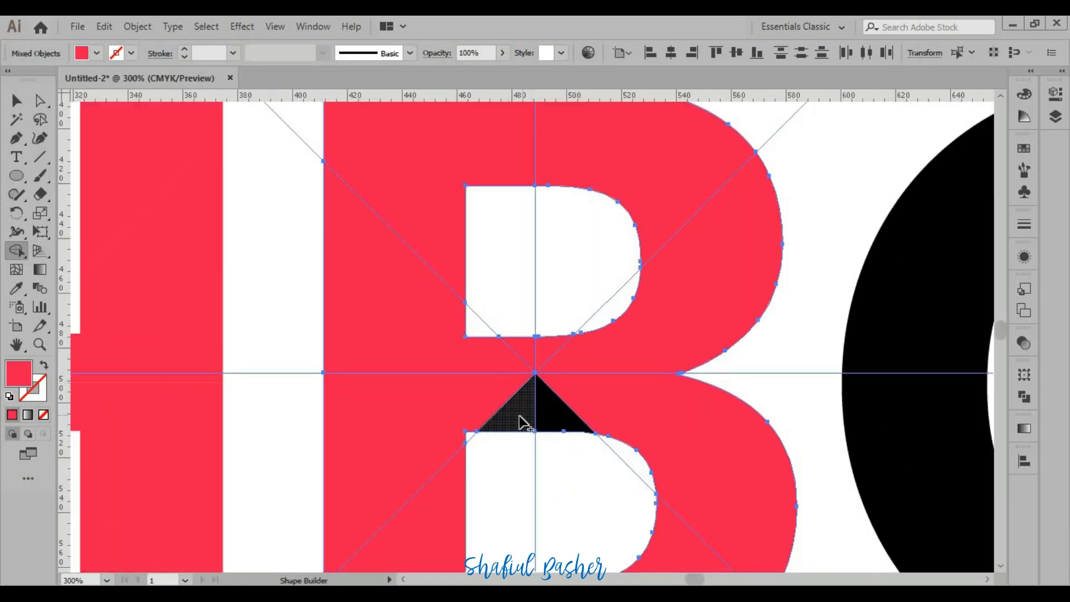
left_click(557, 425)
Delete the leftover pieces of the radiating lines that stick out around the B
scroll(557, 421, "down", 4)
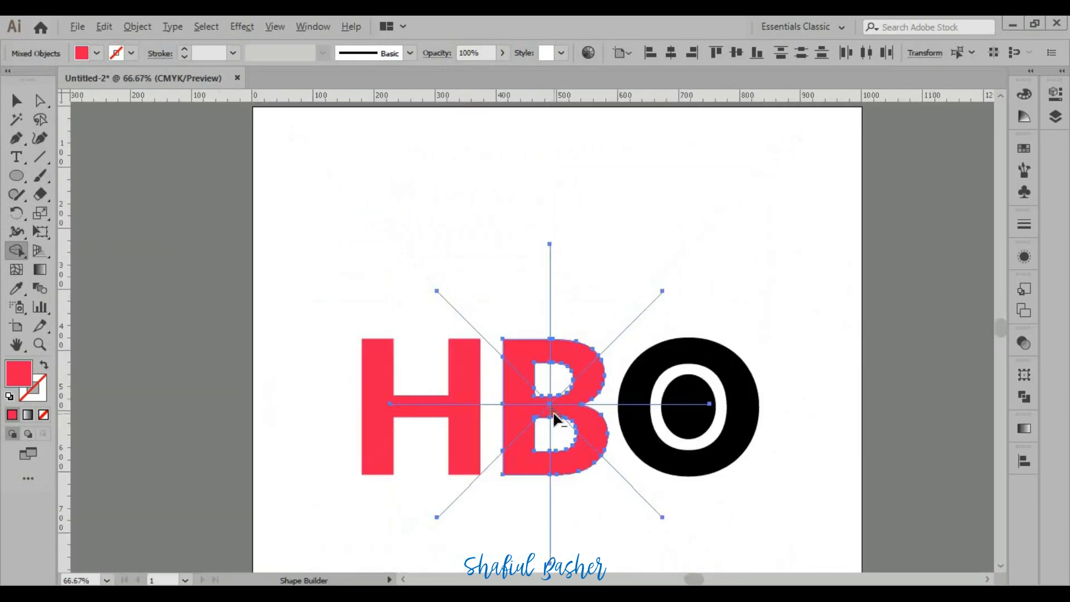
scroll(554, 412, "down", 1)
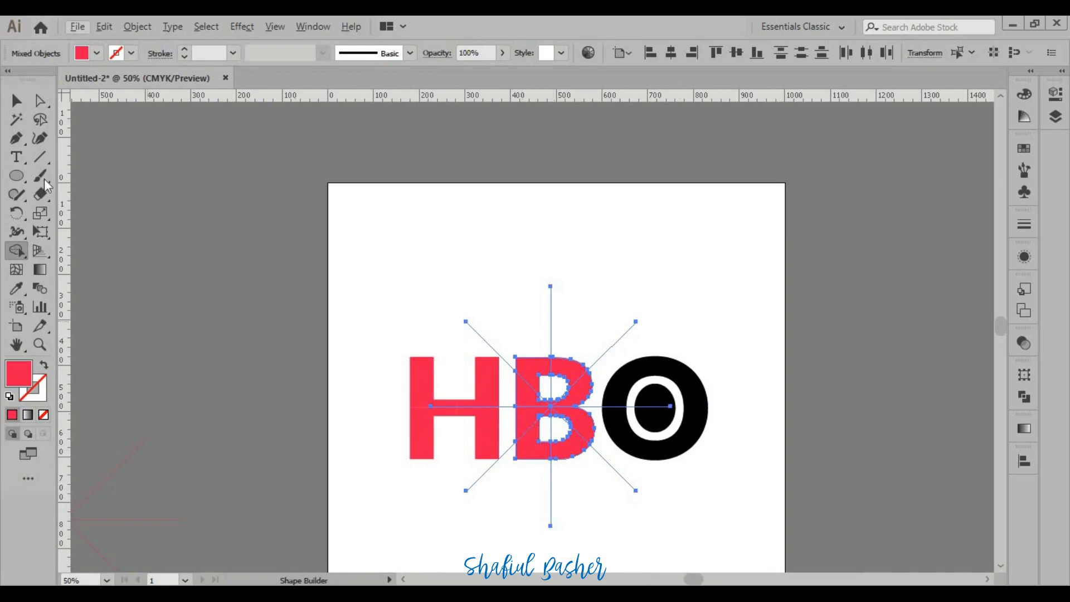
left_click(12, 101)
scroll(594, 483, "up", 3)
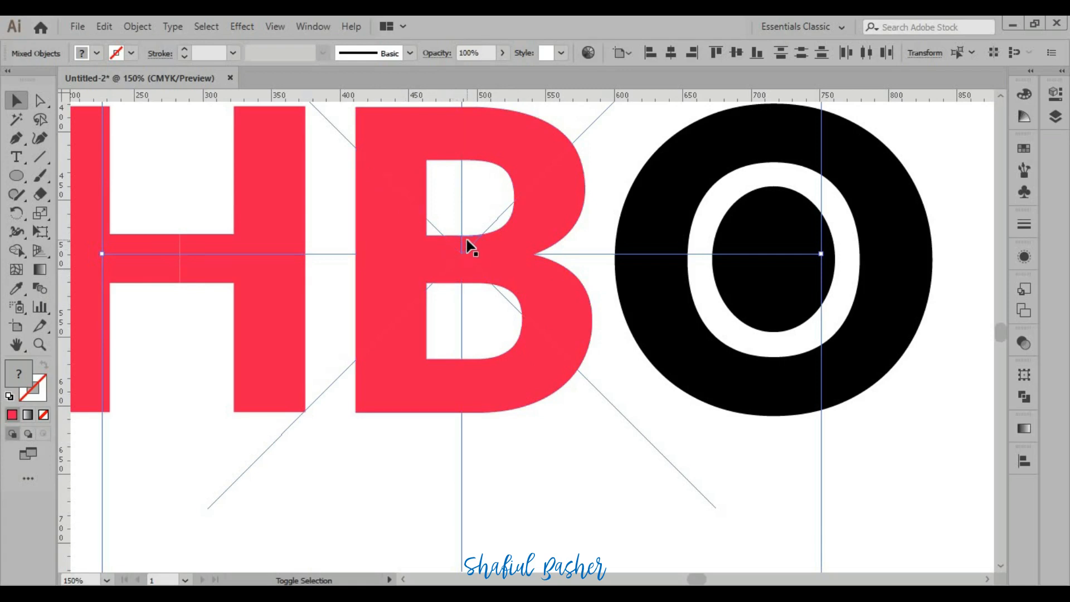
left_click(569, 449)
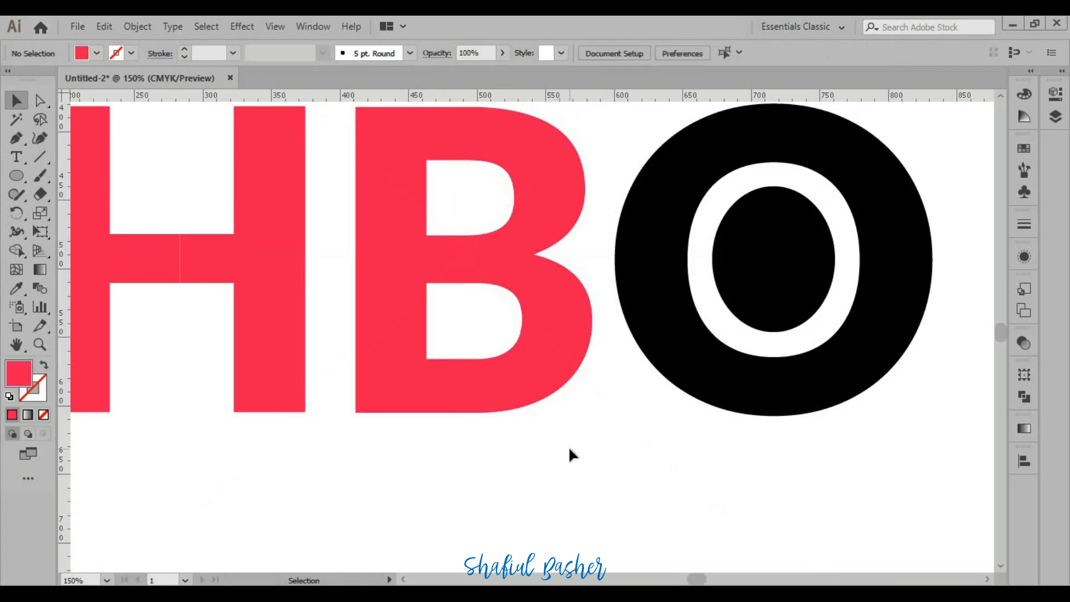
scroll(570, 449, "up", 2)
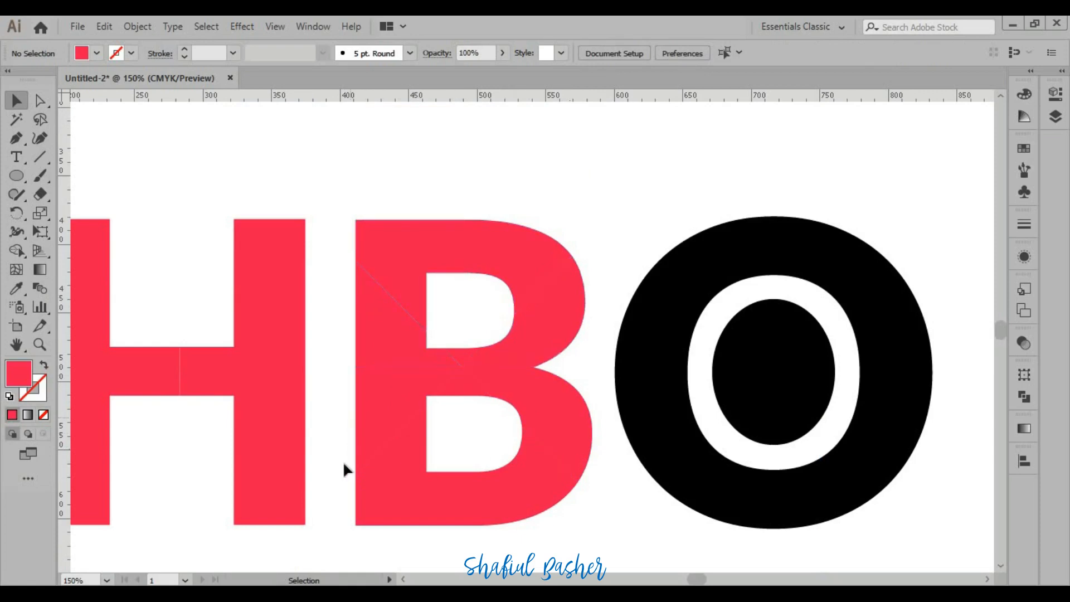
left_click_drag(332, 190, 343, 534)
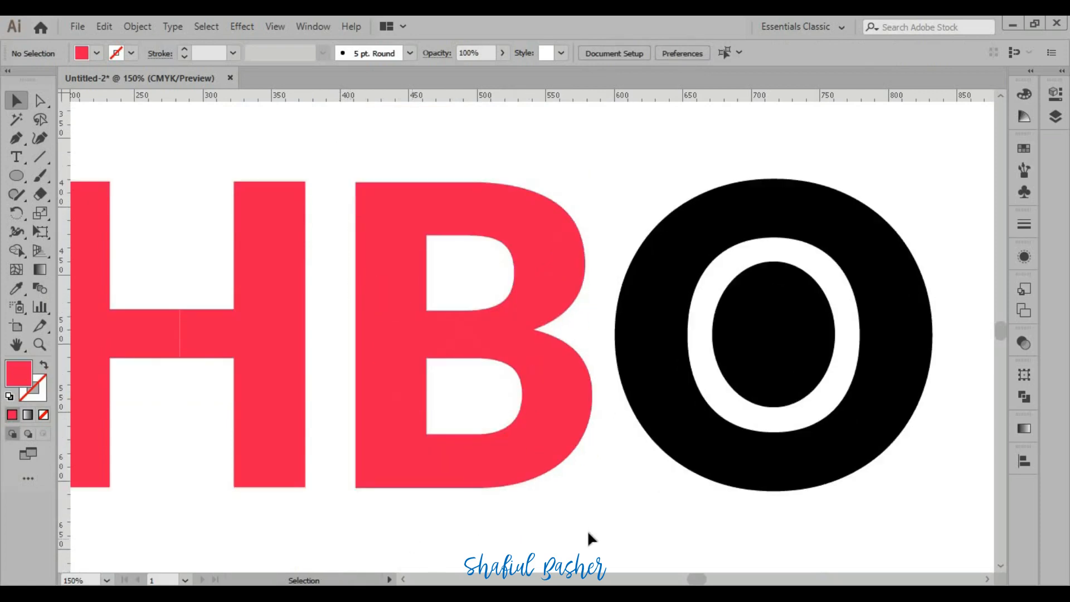
left_click_drag(412, 539, 600, 503)
left_click_drag(612, 469, 608, 128)
left_click_drag(608, 128, 272, 114)
scroll(512, 228, "down", 2)
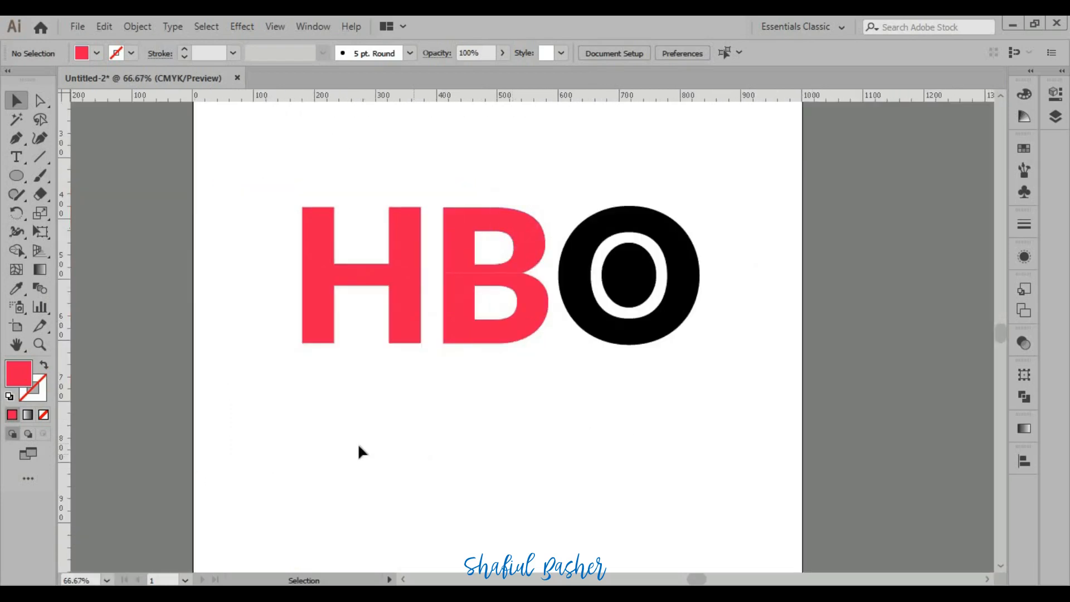
Duplicate the star of lines from the pasteboard onto the O, with its horizontal line level with the B's notch; undo a lower placement
key("space")
left_click_drag(320, 455, 611, 341)
left_click_drag(465, 365, 512, 392)
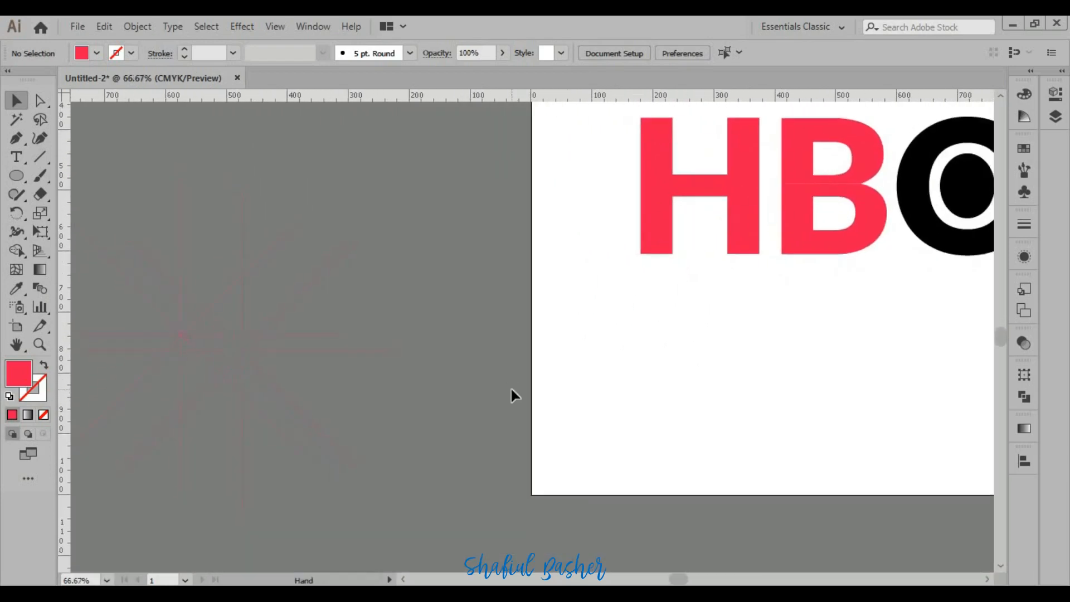
scroll(510, 389, "down", 2)
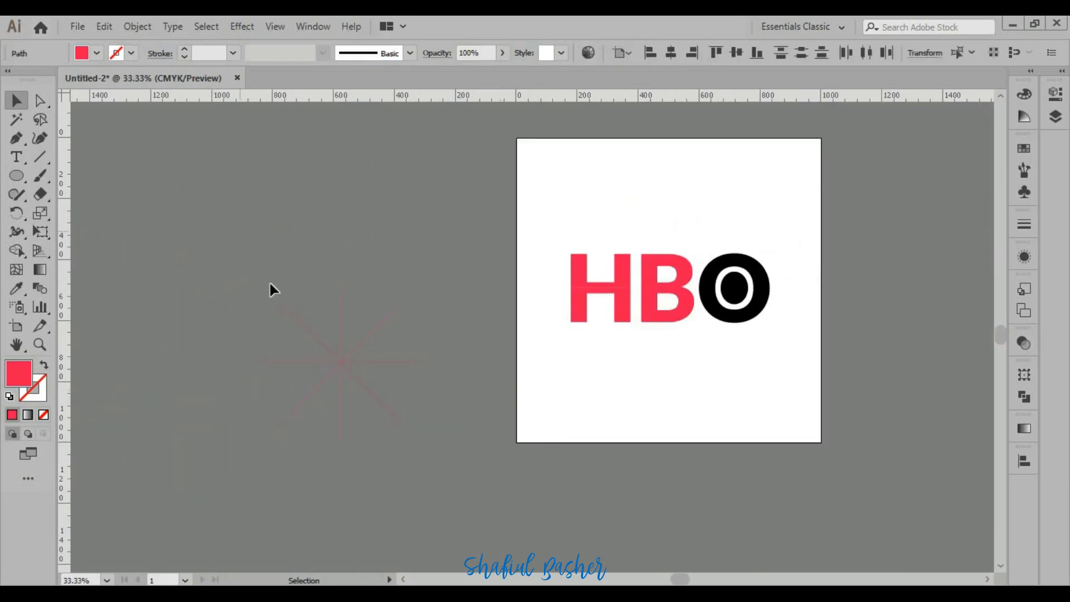
left_click(346, 365)
left_click_drag(346, 365, 738, 289)
scroll(740, 293, "up", 5)
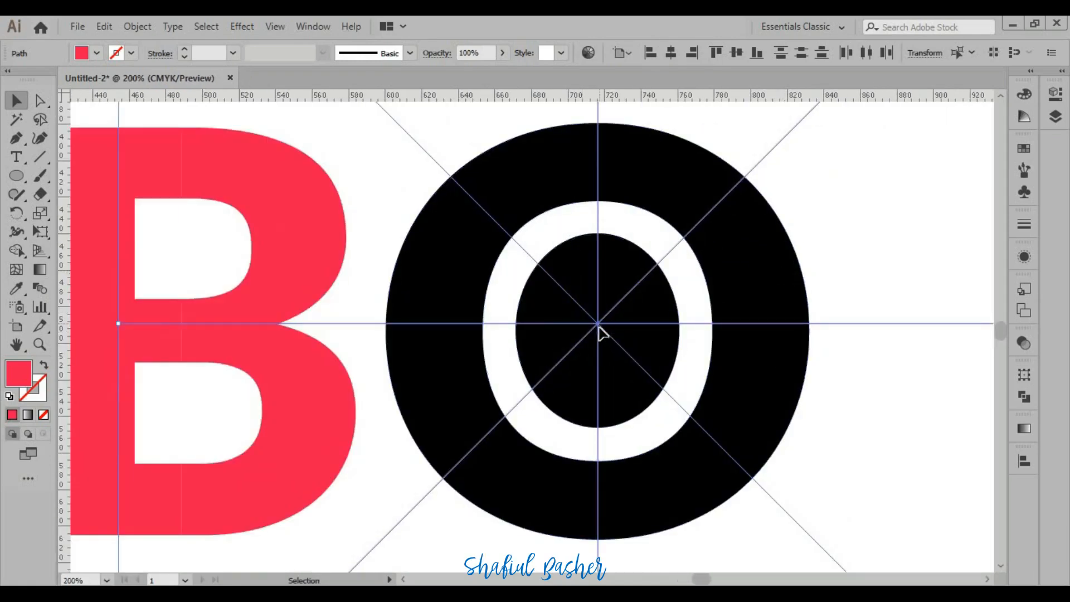
left_click_drag(599, 323, 599, 330)
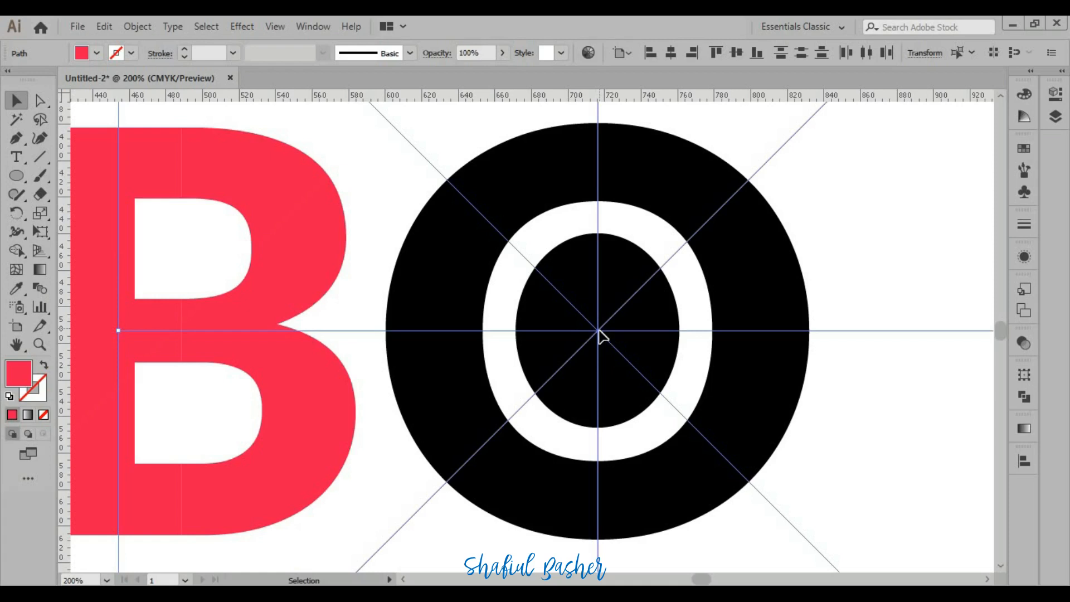
key("ctrl+z")
key("shift+m")
scroll(823, 418, "down", 1)
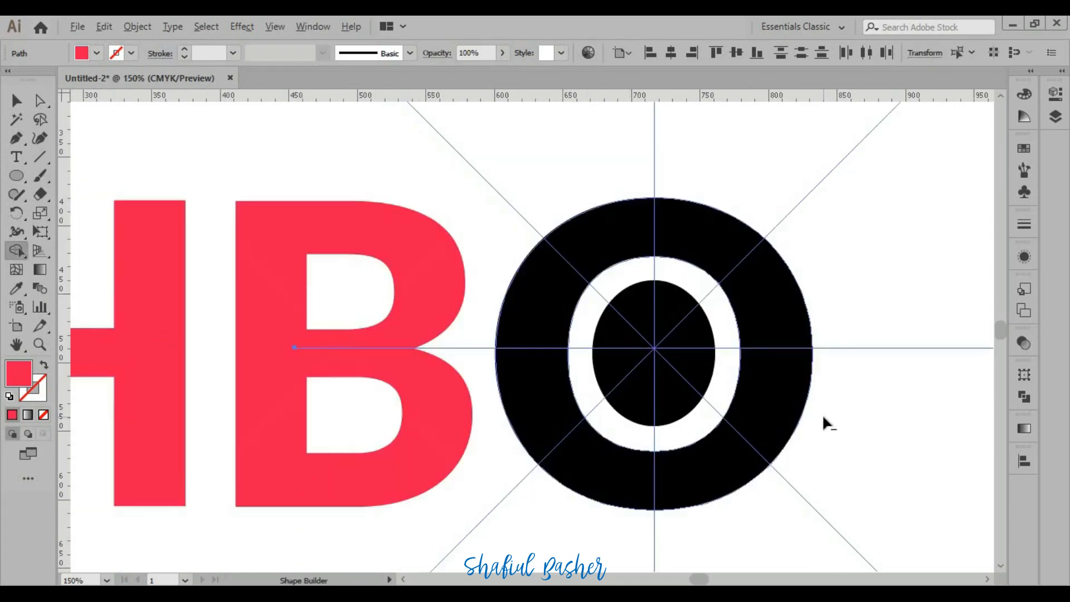
left_click(16, 119)
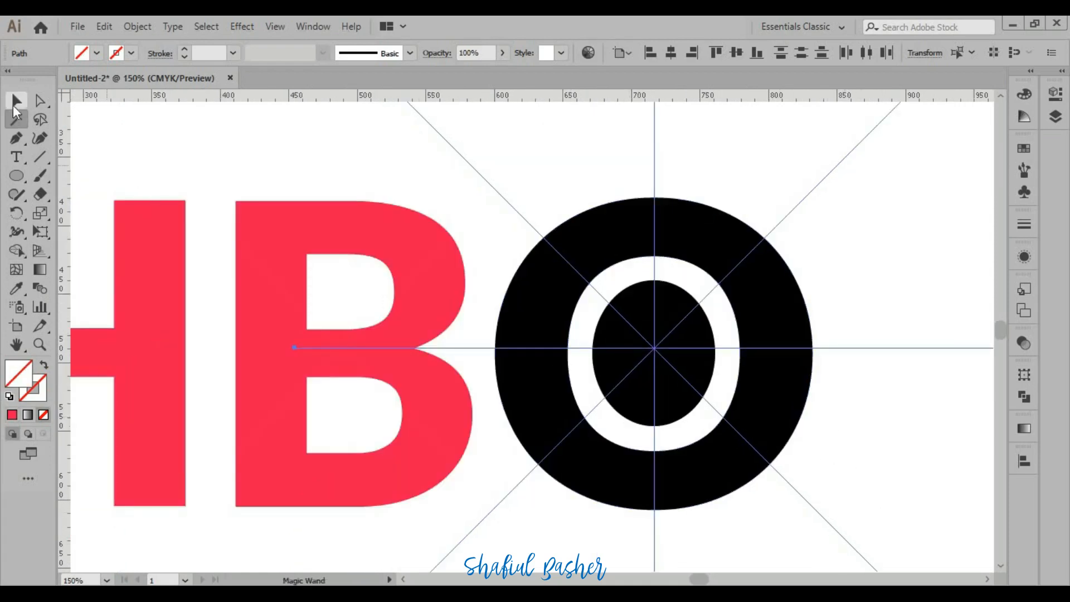
left_click(16, 102)
Select the O together with the lines and merge the white ring between its ellipses into one area with Shape Builder
scroll(860, 479, "down", 2)
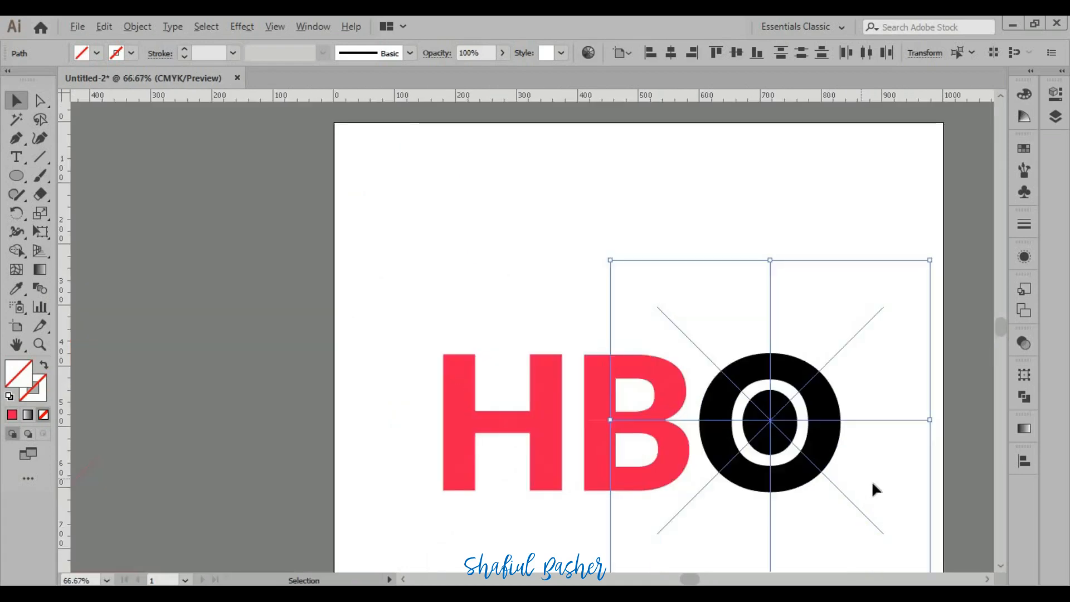
left_click(902, 511)
left_click_drag(926, 549, 696, 308)
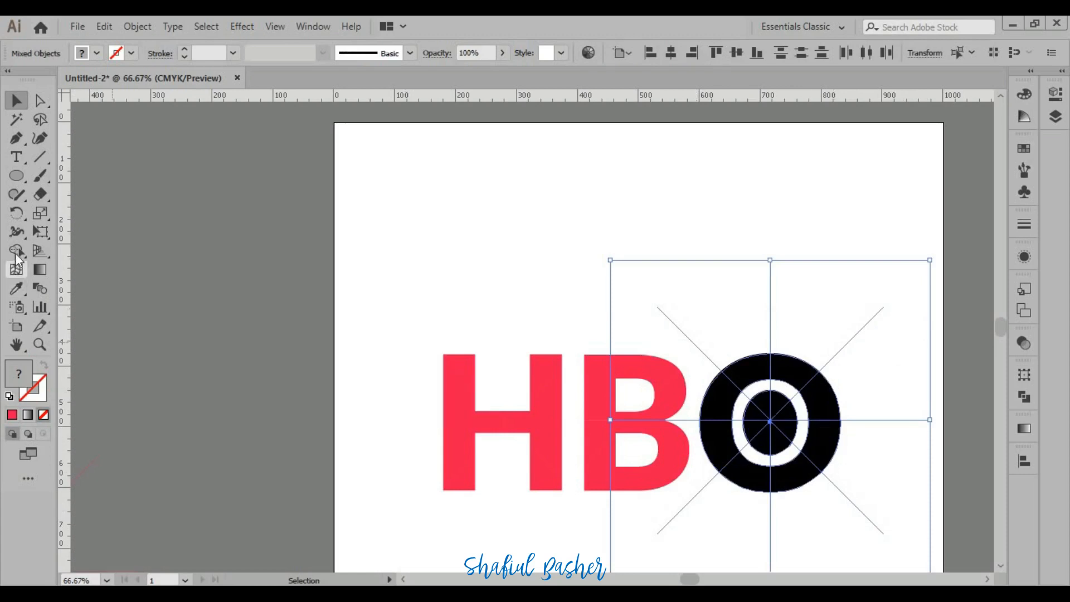
key("shift+m")
scroll(825, 490, "up", 4)
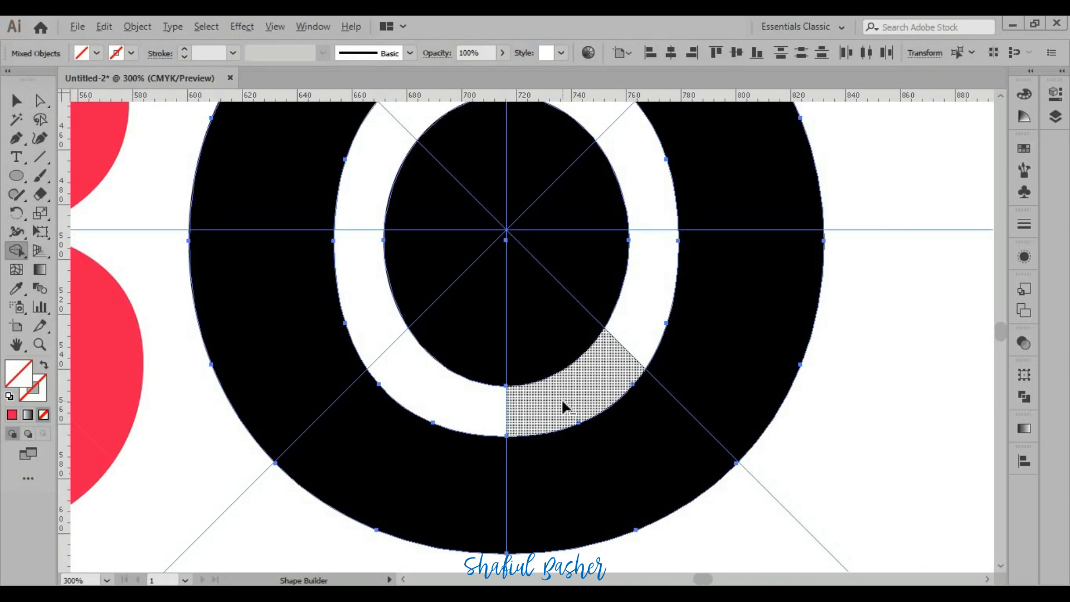
mouse_move(562, 400)
left_mouse_down()
mouse_move(619, 352)
mouse_move(647, 189)
mouse_move(589, 188)
mouse_move(551, 160)
mouse_move(494, 151)
mouse_move(428, 182)
mouse_move(385, 219)
mouse_move(362, 299)
mouse_move(371, 374)
mouse_move(402, 437)
mouse_move(443, 470)
mouse_move(513, 484)
mouse_move(601, 473)
left_mouse_up()
scroll(635, 212, "up", 2)
Split the O's inner black ellipse into unfilled wedges along the radiating lines with Shape Builder
left_click(518, 407)
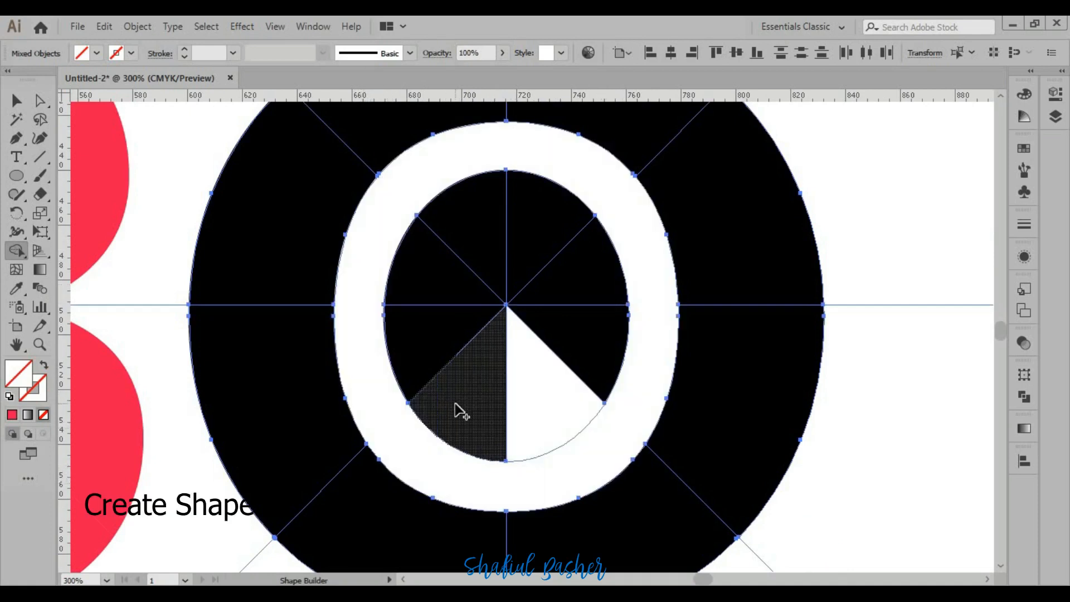
left_click_drag(461, 412, 422, 341)
left_click(536, 235)
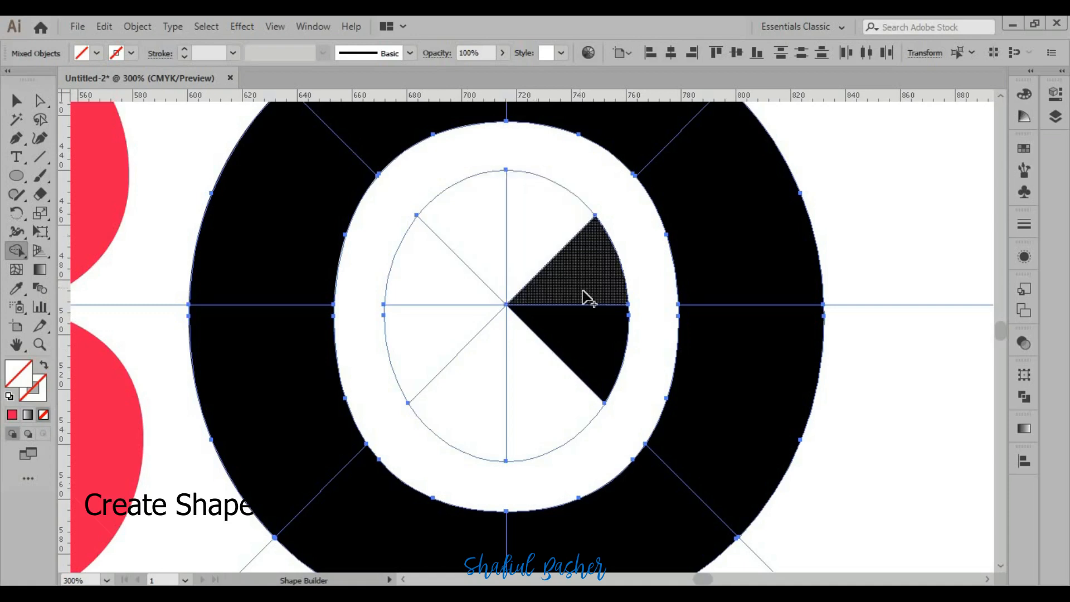
left_click(583, 290)
left_click(604, 343)
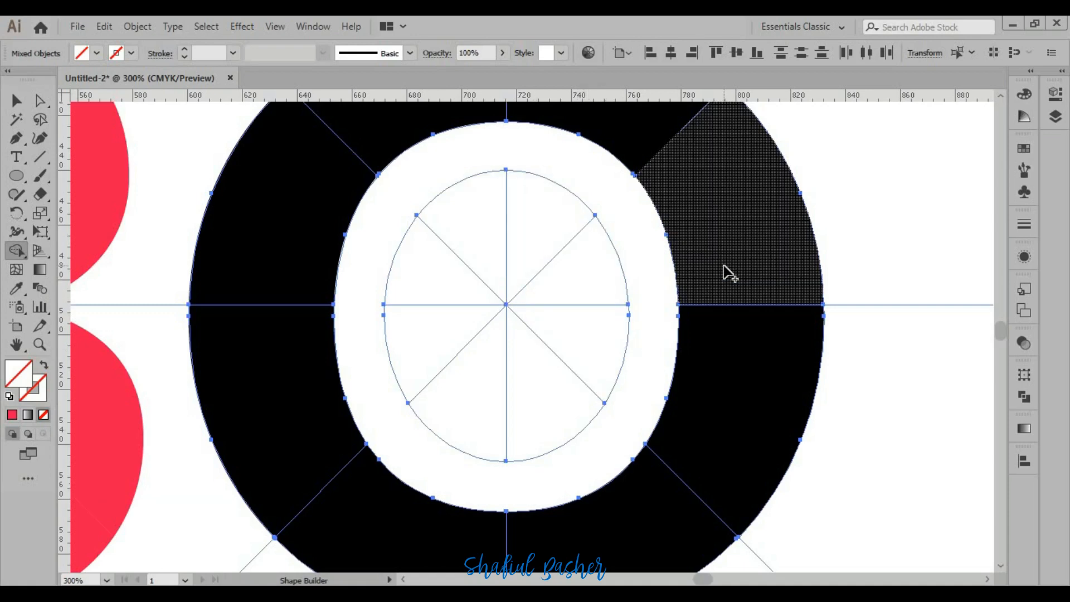
Set the fill to a lighter pink and split the O's outer black ring into pink segments with Shape Builder
double_click(17, 372)
left_click_drag(248, 84, 226, 146)
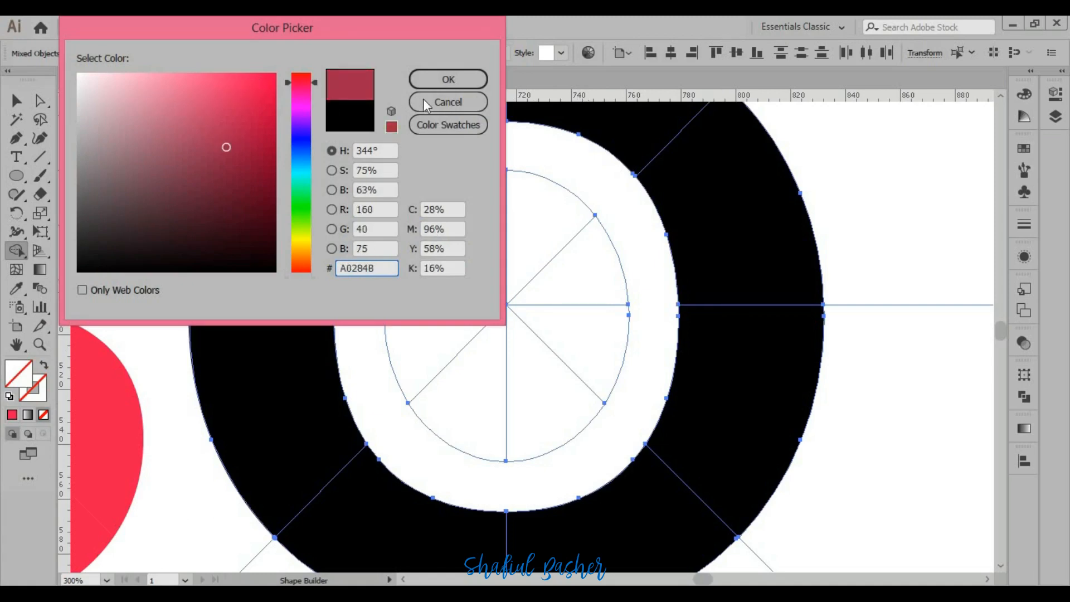
left_click(201, 96)
left_click(435, 80)
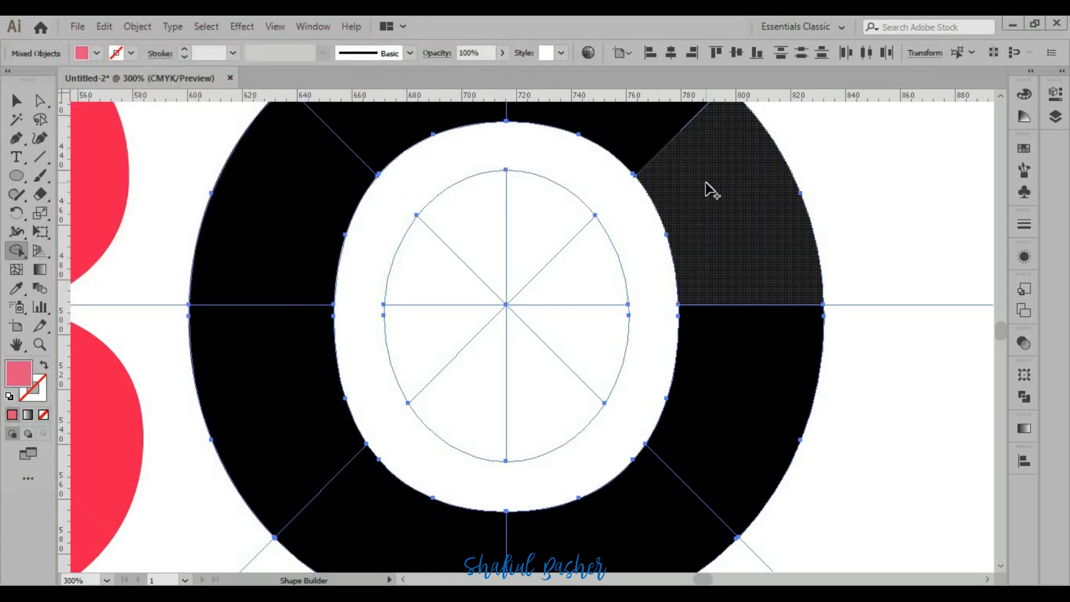
left_click(707, 192)
left_click(734, 378)
left_click(641, 507)
left_click(394, 540)
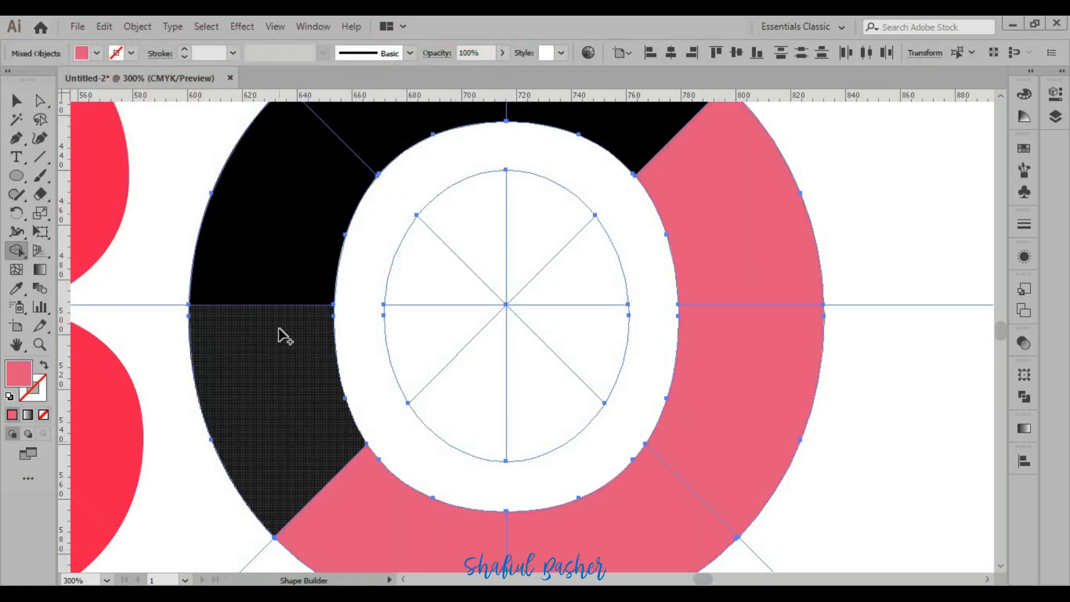
left_click(279, 345)
left_click(385, 148)
left_click(609, 134)
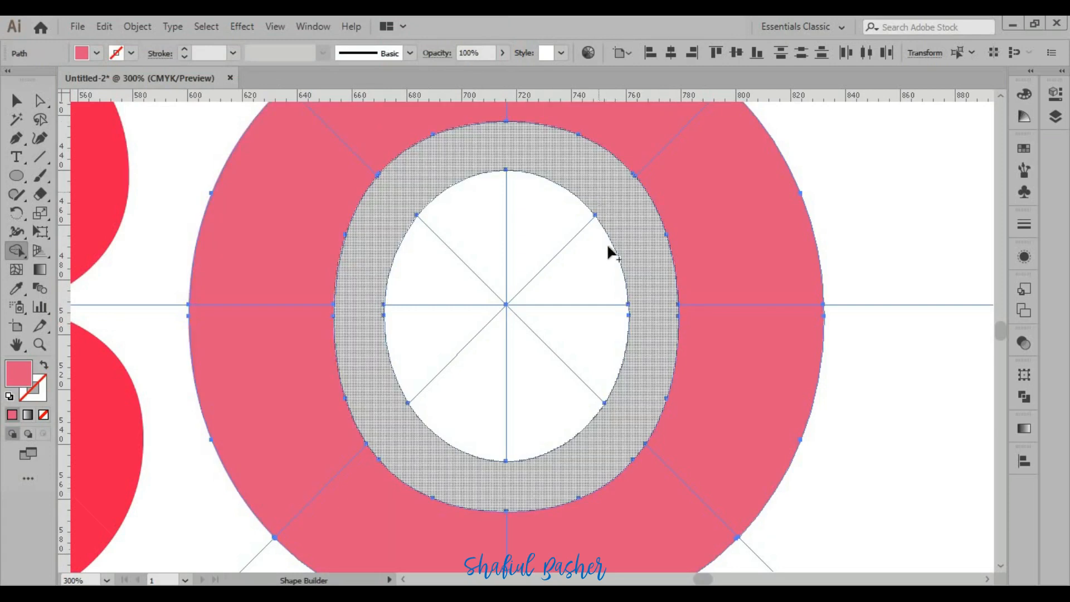
Delete the leftover pieces of the radiating lines that stick out around the O
scroll(609, 258, "down", 1)
key("ctrl+0")
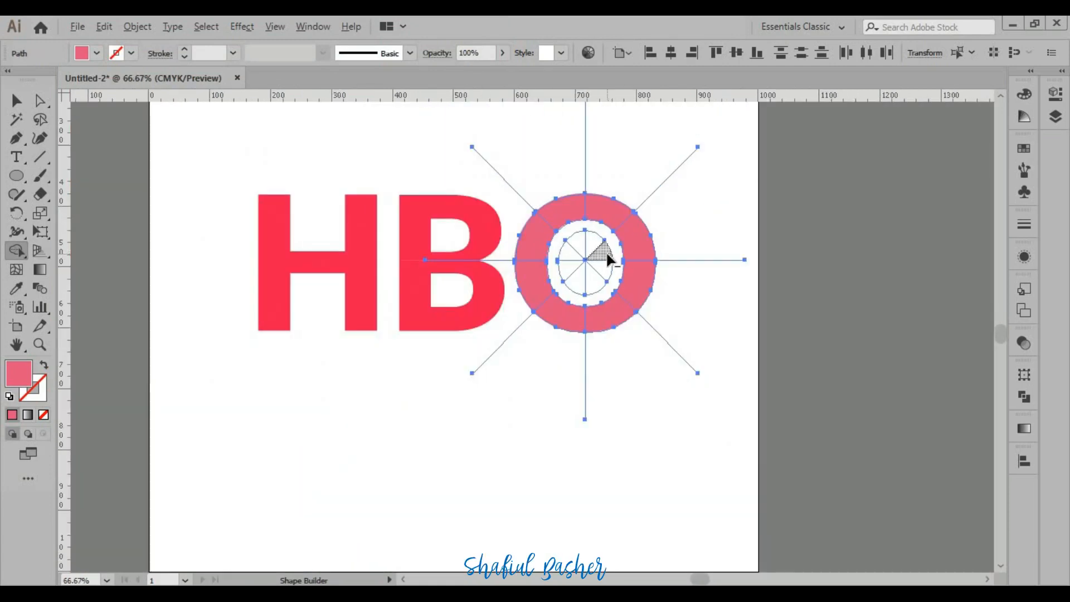
left_click(11, 102)
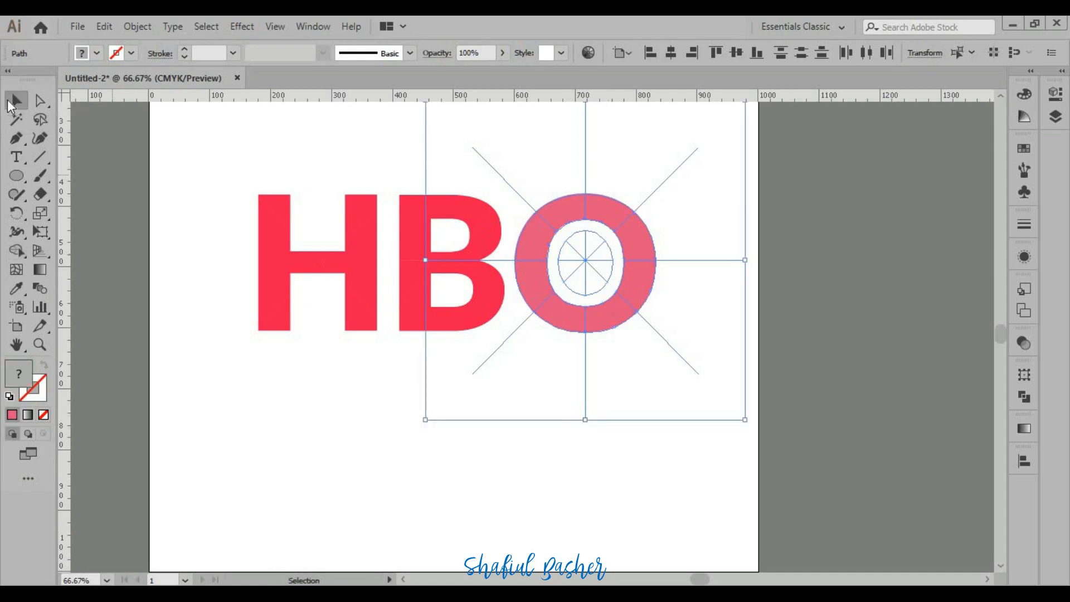
left_click(602, 478)
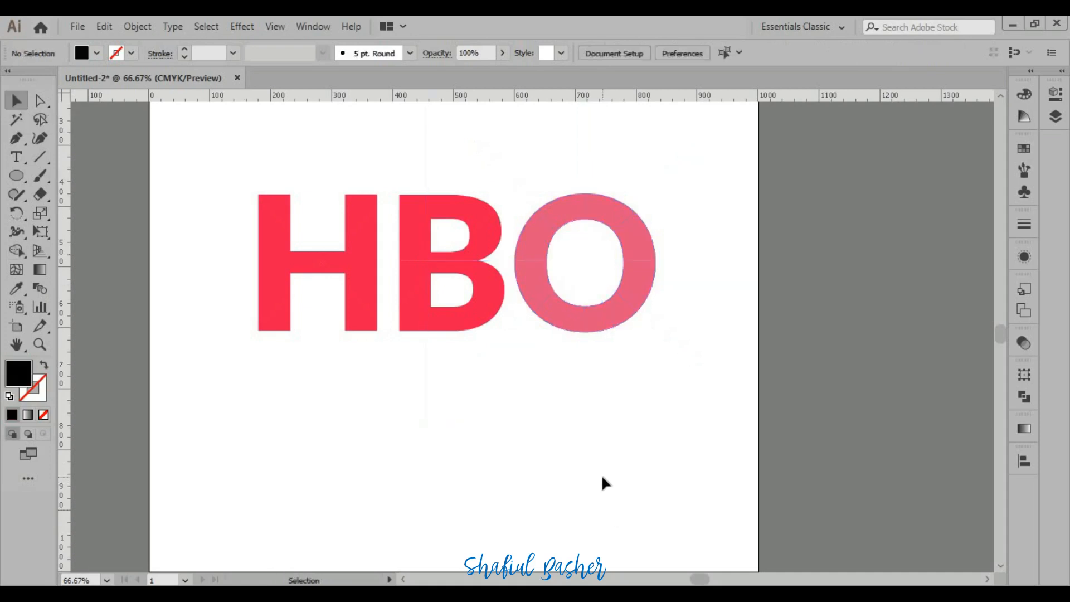
left_click_drag(717, 411, 493, 347)
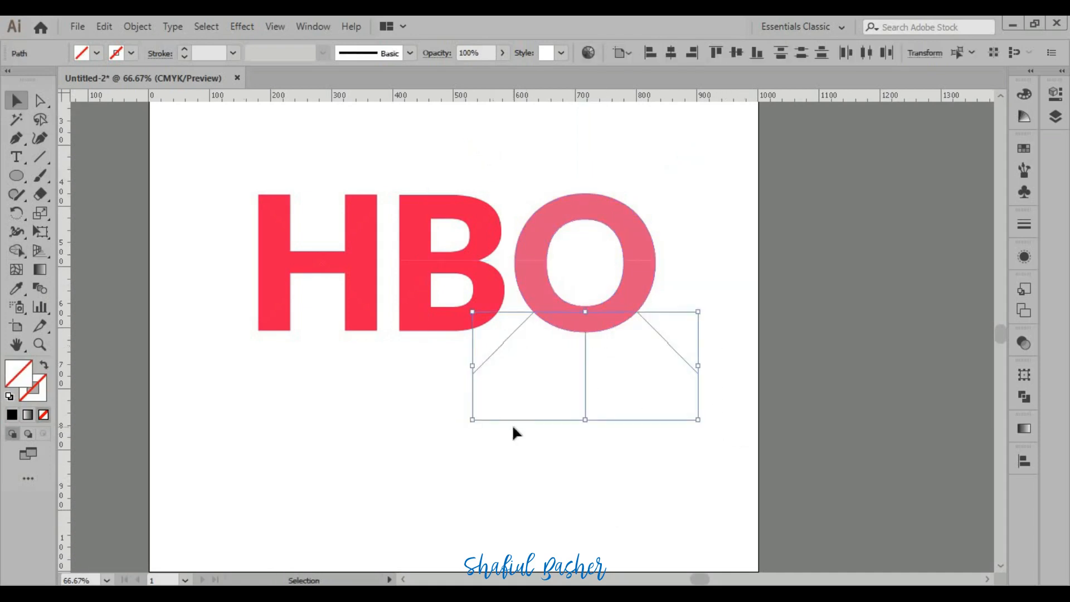
key("Delete")
left_click_drag(678, 221, 673, 126)
key("Delete")
left_click_drag(691, 339, 467, 132)
key("Delete")
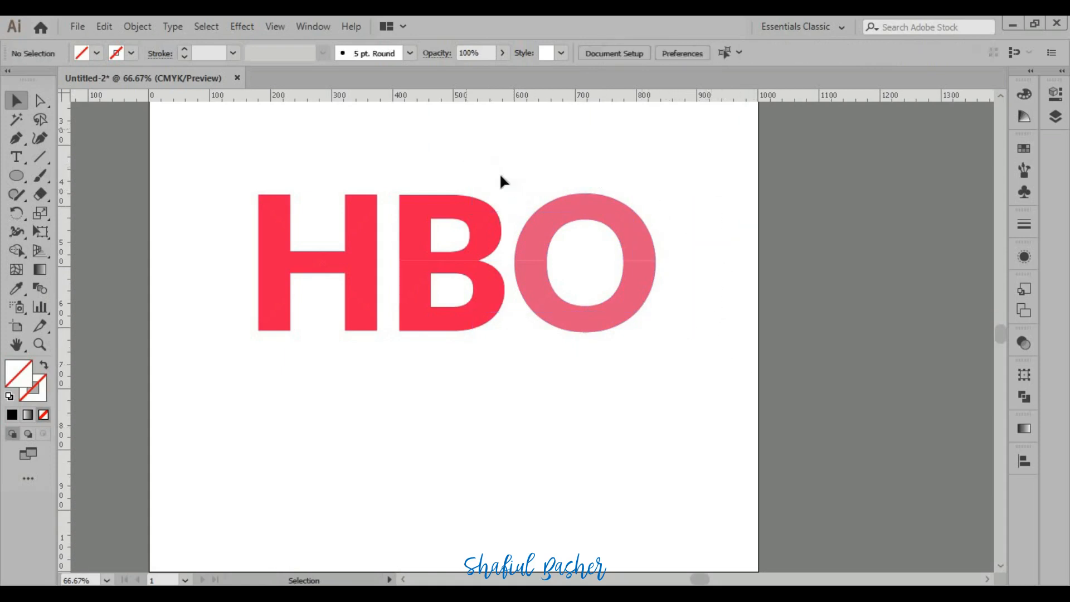
left_click_drag(510, 345, 511, 352)
key("Delete")
Fill the wedge just above the horizontal on the right of the O's inner ellipse with the B's red, using the Eyedropper
scroll(590, 247, "up", 3)
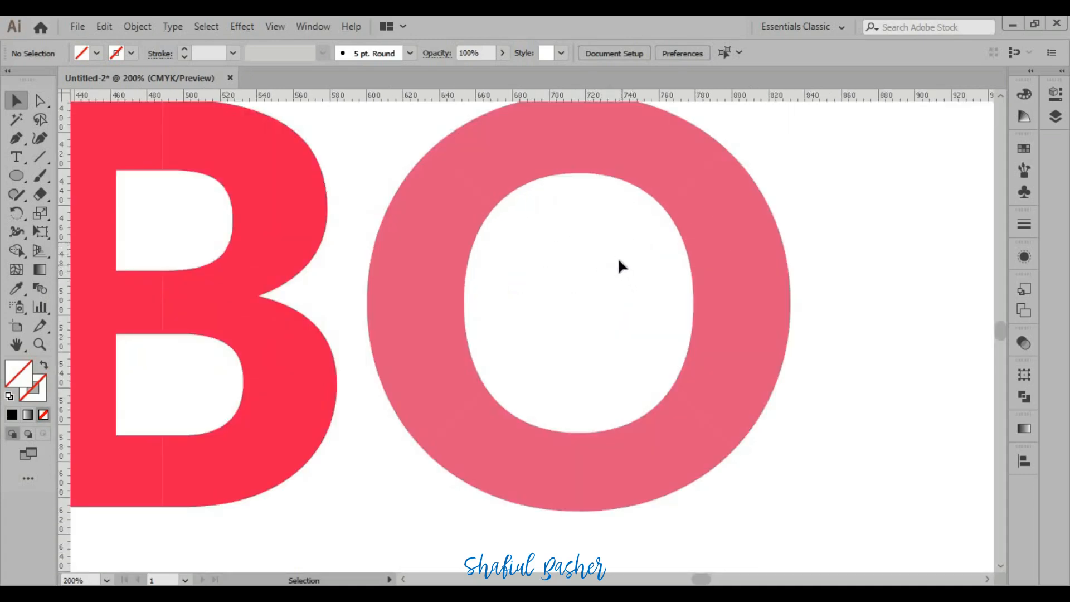
left_click(618, 258)
left_click(16, 288)
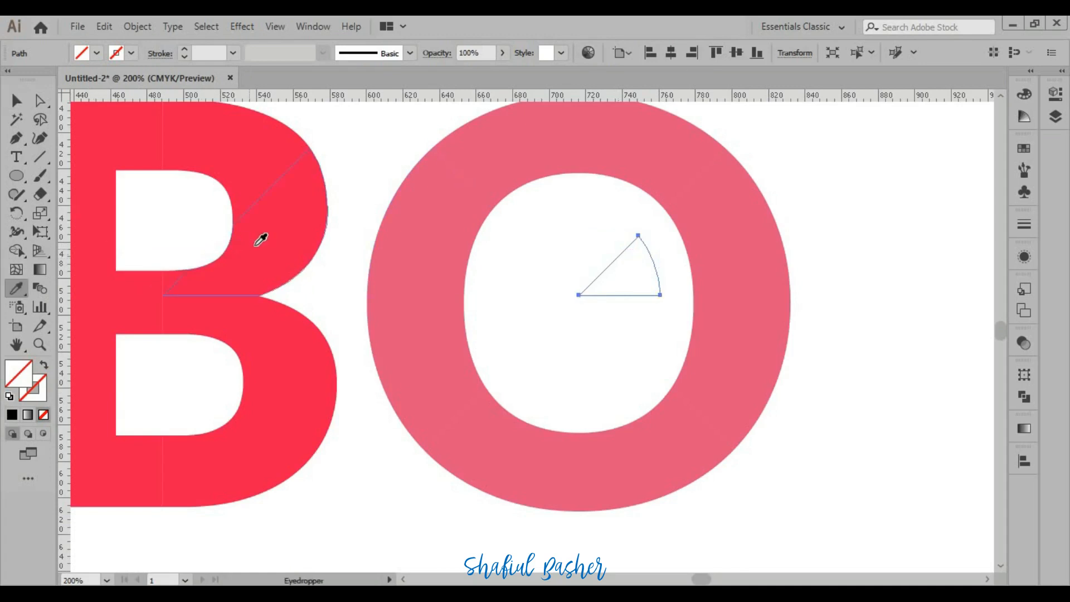
left_click(256, 244)
key("v")
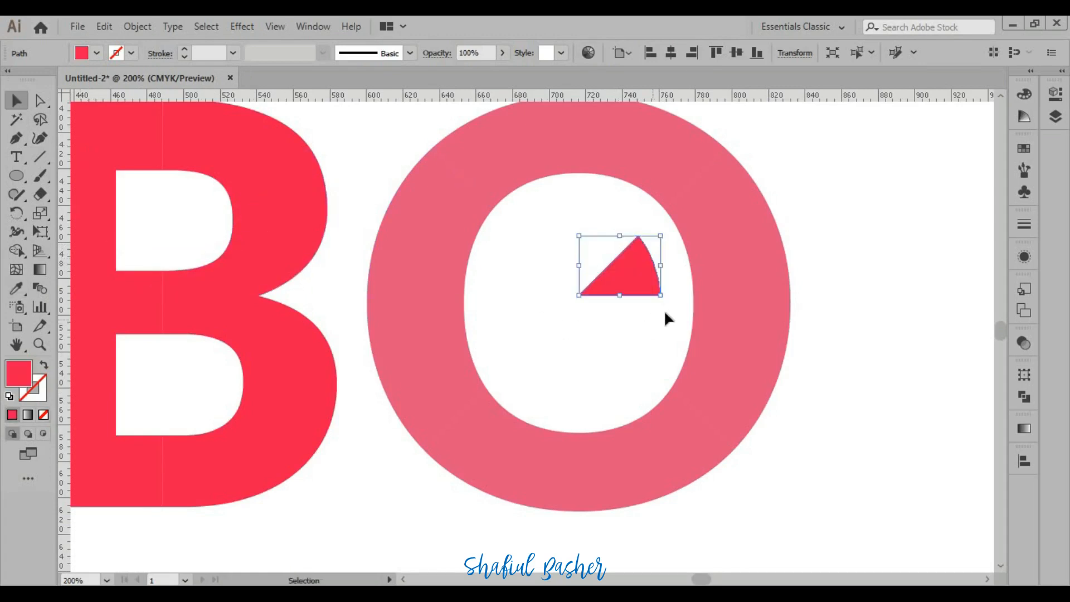
Fill the seven remaining unfilled wedges of the O's inner ellipse with the B's red, using the Eyedropper
left_click(657, 315)
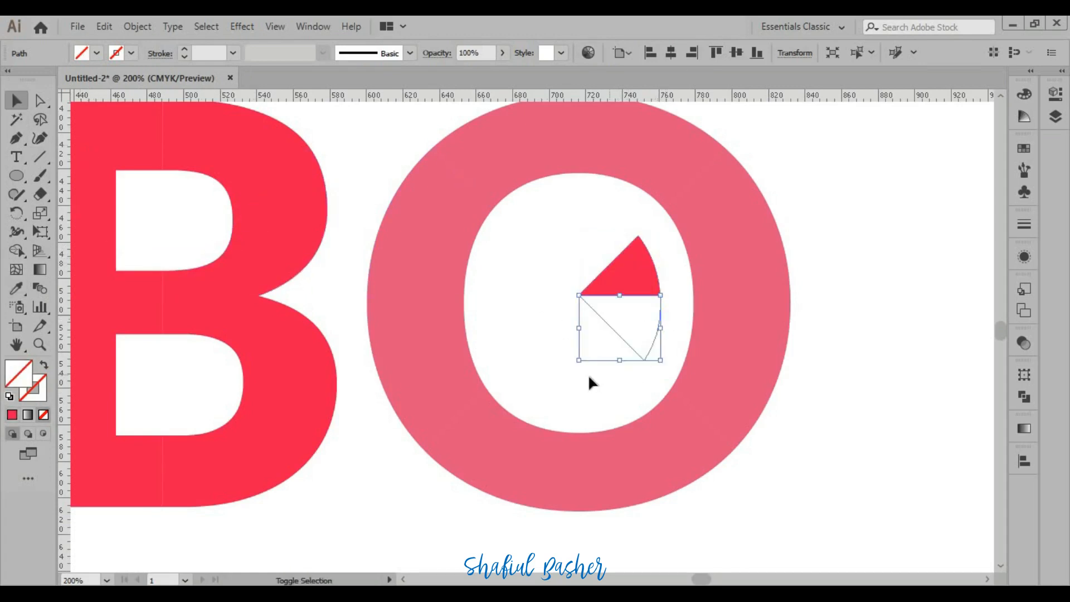
left_click_drag(579, 351, 577, 381)
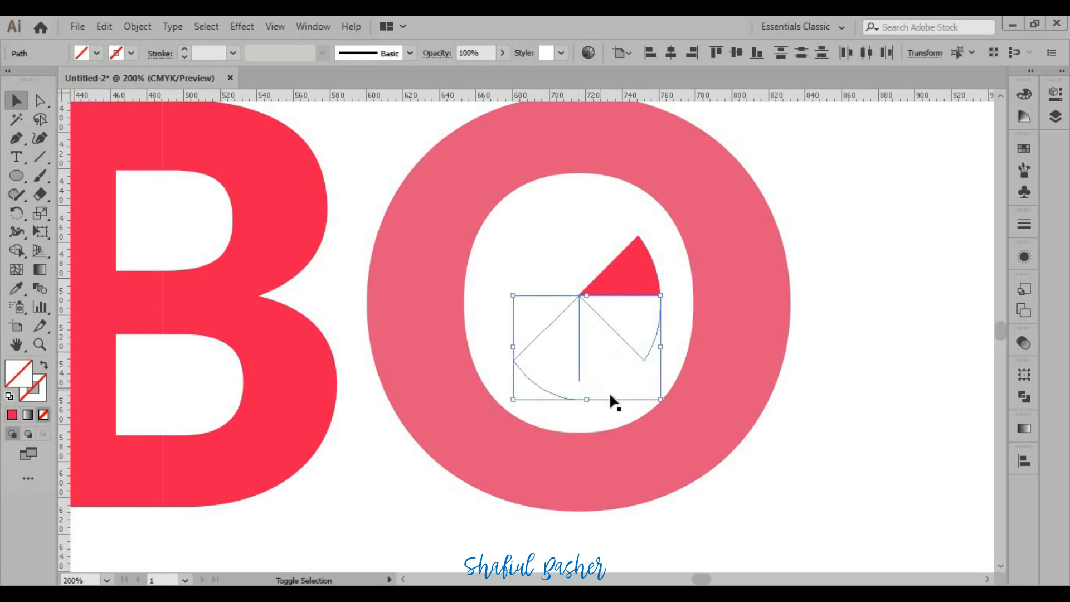
left_click(501, 324, "shift")
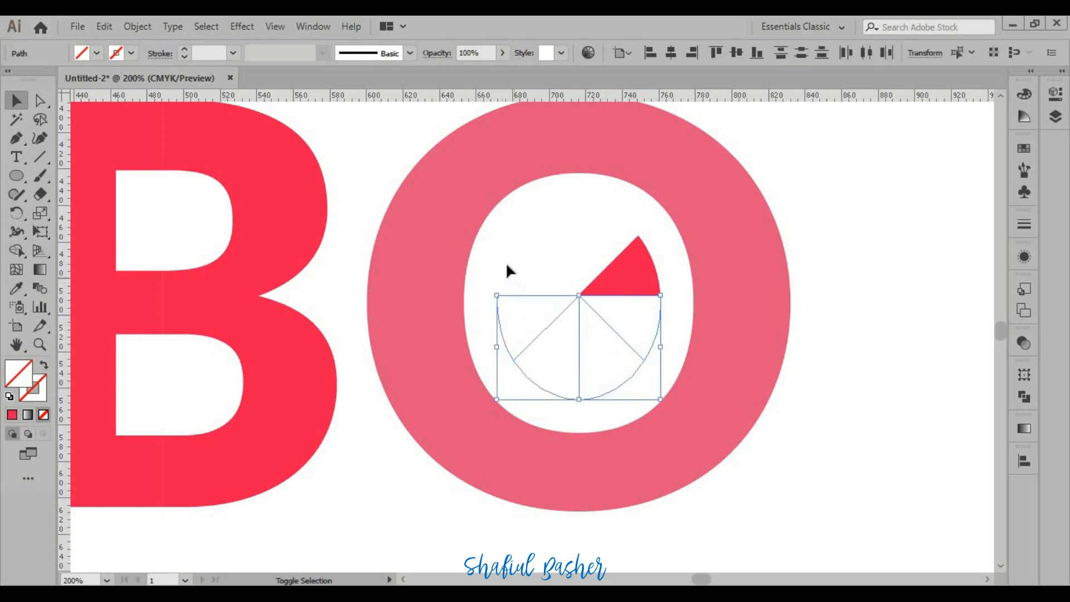
left_click(504, 262, "shift")
left_click(558, 212, "shift")
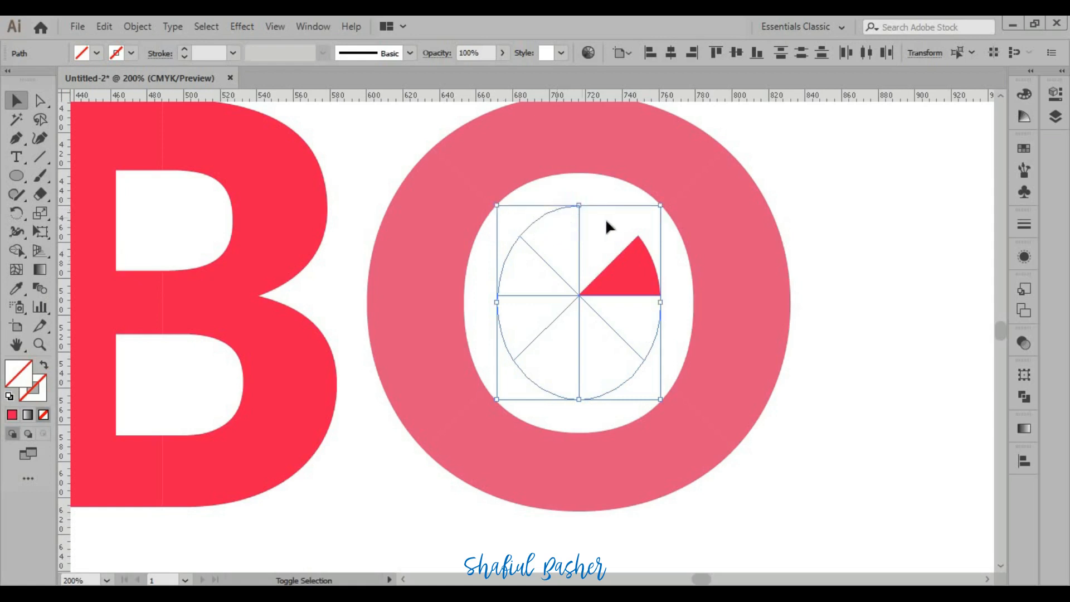
left_click(16, 288)
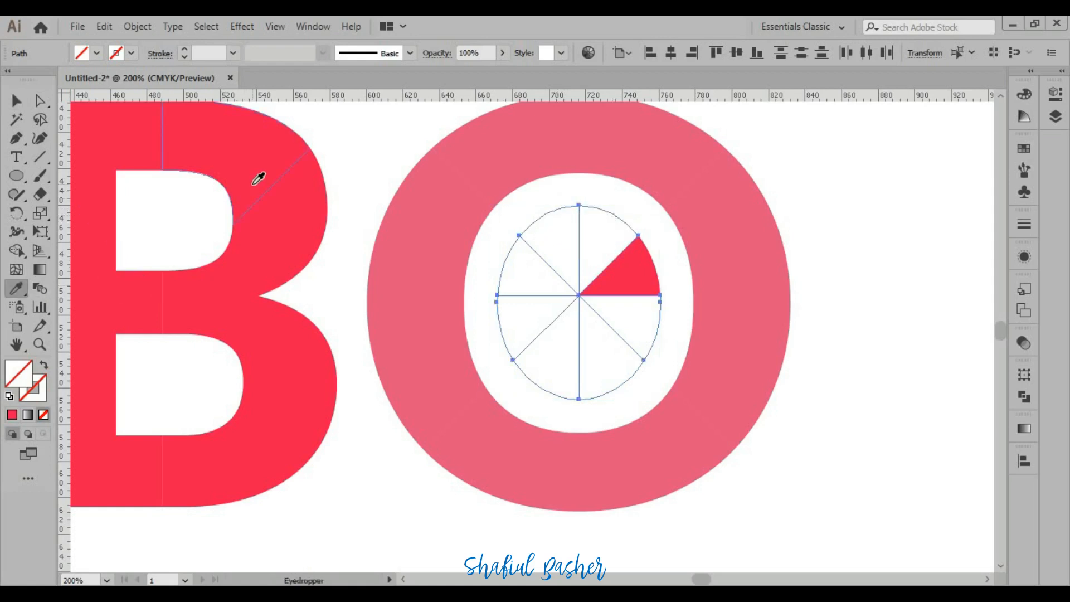
left_click(258, 176)
left_click(16, 100)
left_click(870, 282)
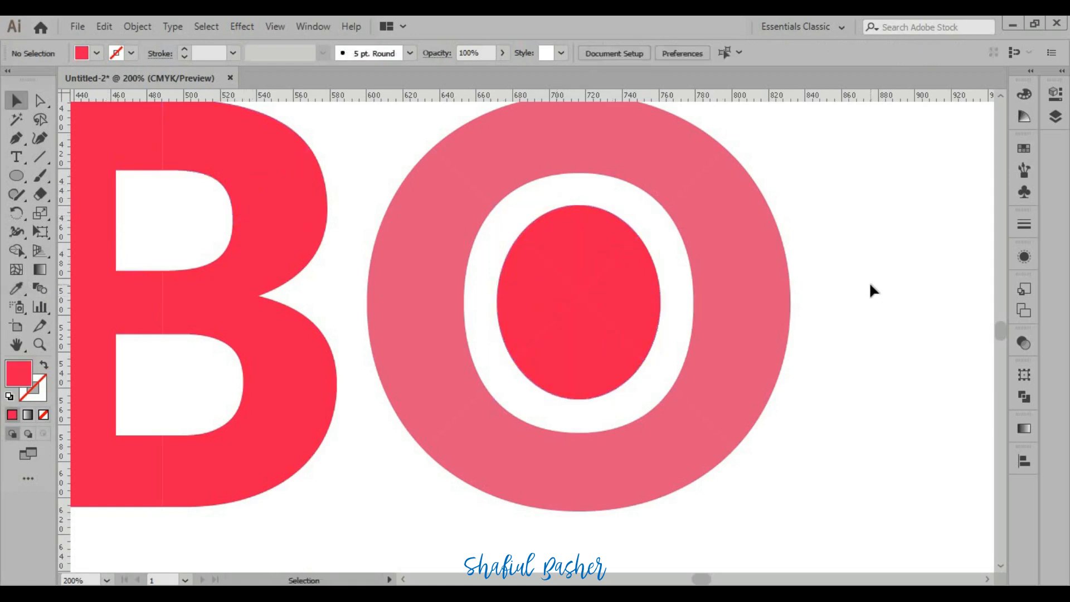
Switch to the Chrome browser and copy the Sunflower hex colour from the Dutch Palette on flatuicolors.com
key("ctrl+0")
scroll(868, 287, "down", 2, "alt")
scroll(869, 287, "up", 1, "alt")
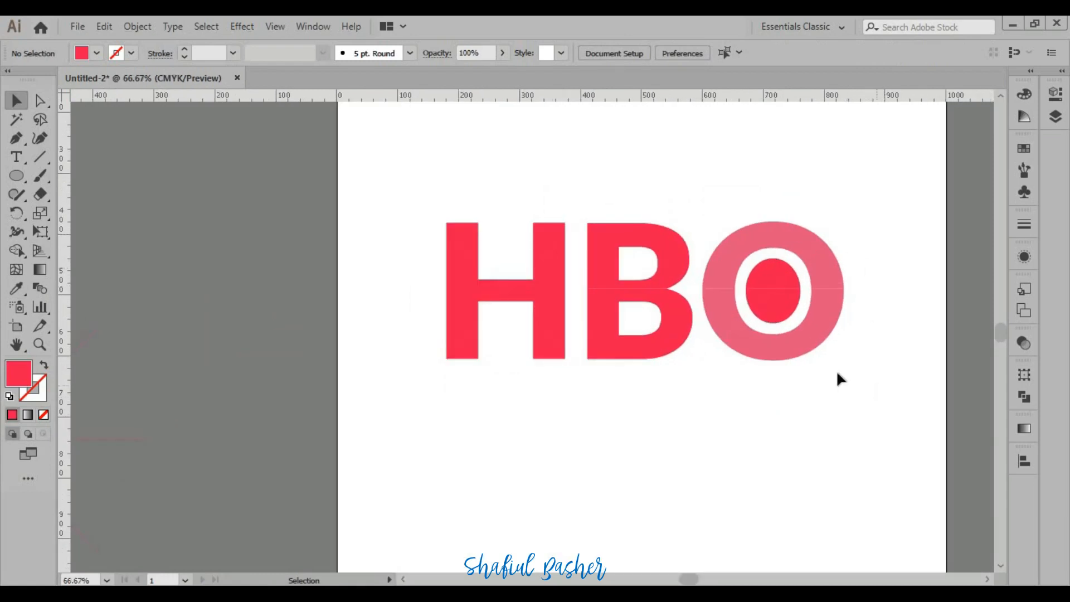
mouse_move(521, 592)
left_click(506, 541)
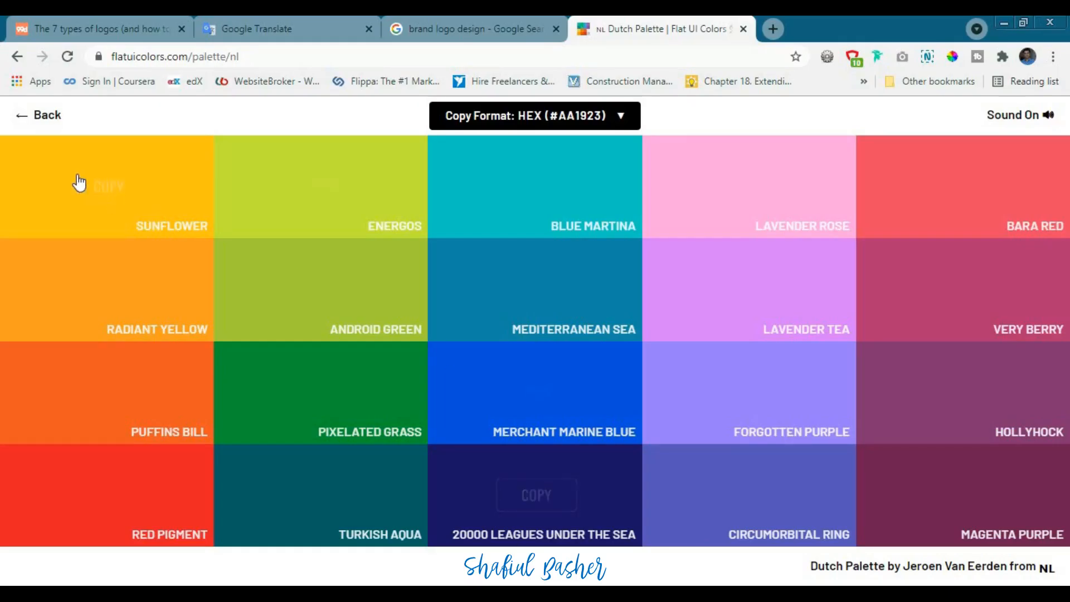
left_click(114, 58)
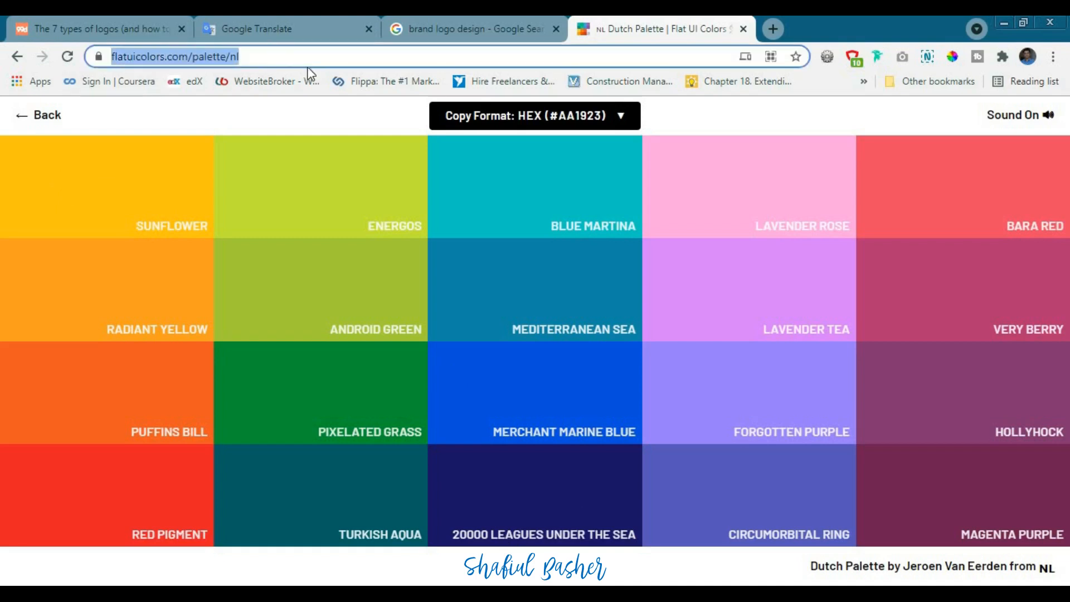
left_click(275, 56)
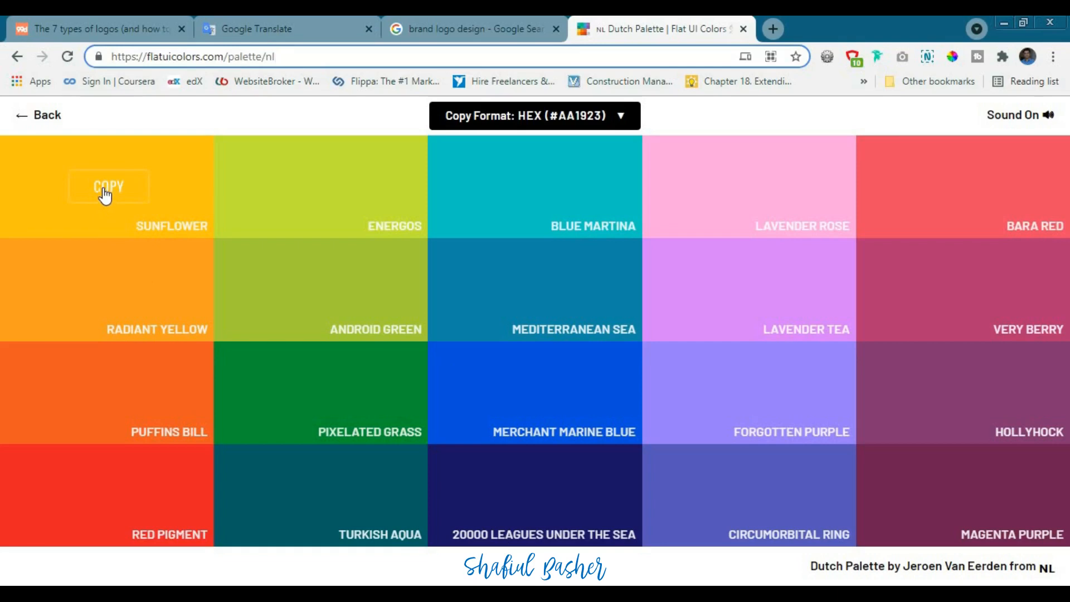
left_click(104, 192)
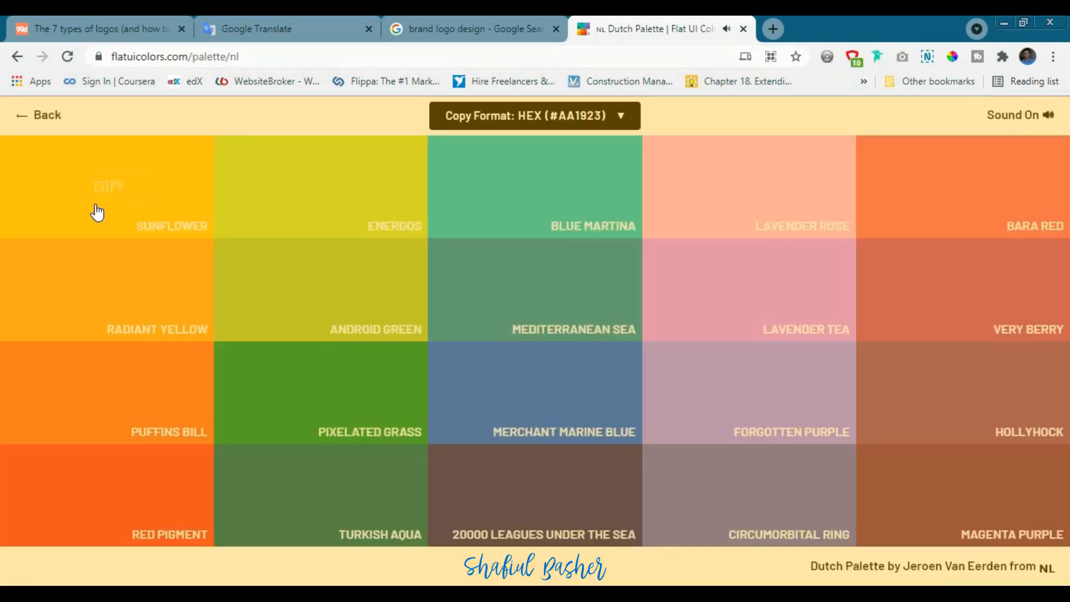
Back in Illustrator, fill the O ring's segment just right of the top centre with #FFC312
key("alt+Tab")
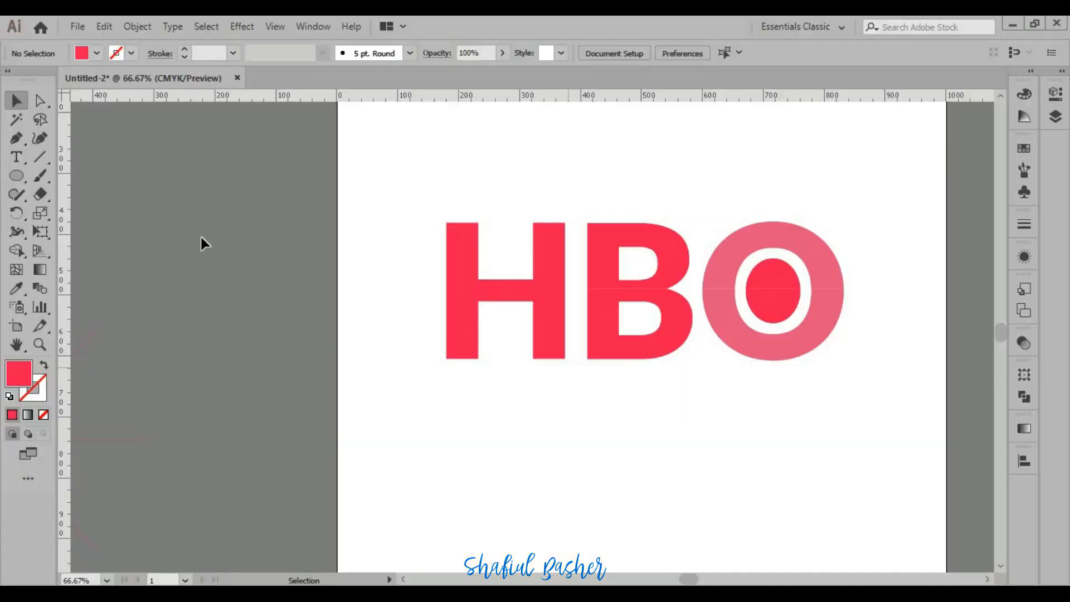
left_click(795, 238)
double_click(23, 373)
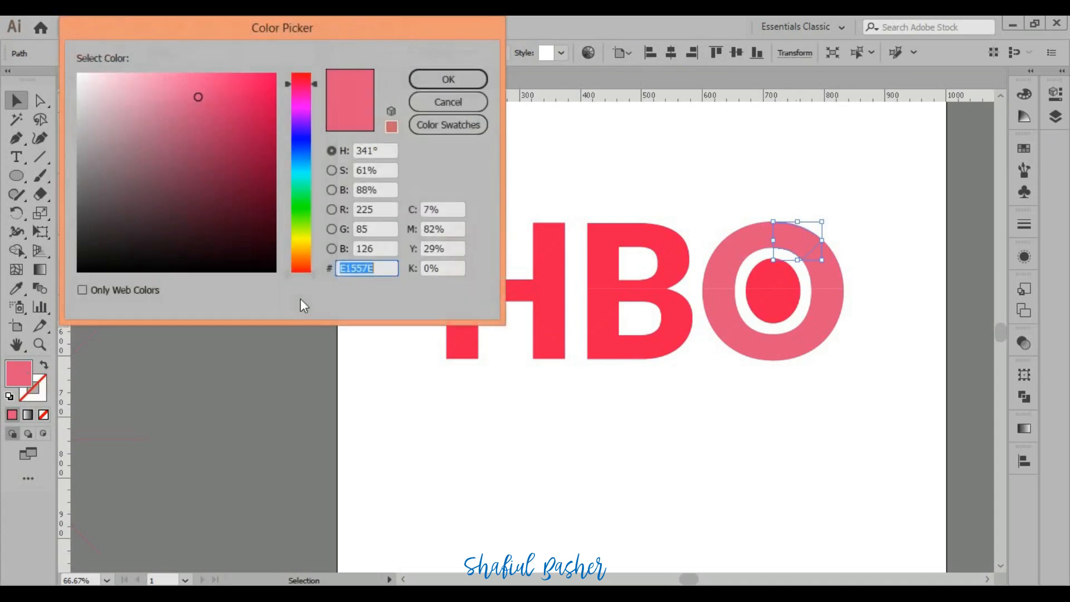
type("#FFC312")
left_click(471, 83)
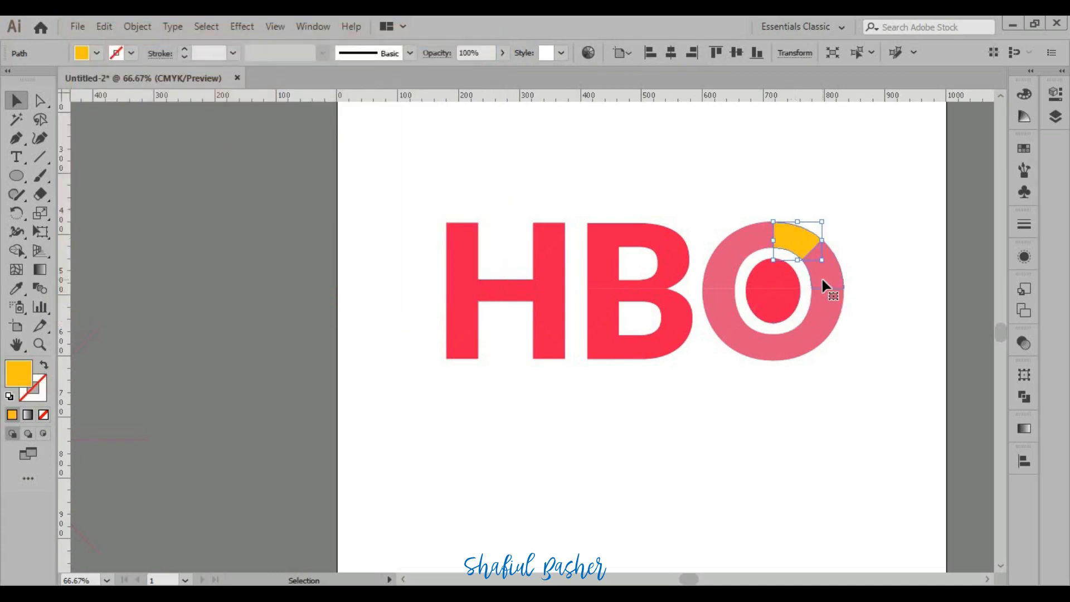
Copy Radiant Yellow (#F79F1F) from the browser palette and fill the O ring's segment just above the horizontal on the right
left_click(822, 276)
key("alt+Tab")
left_click(119, 299)
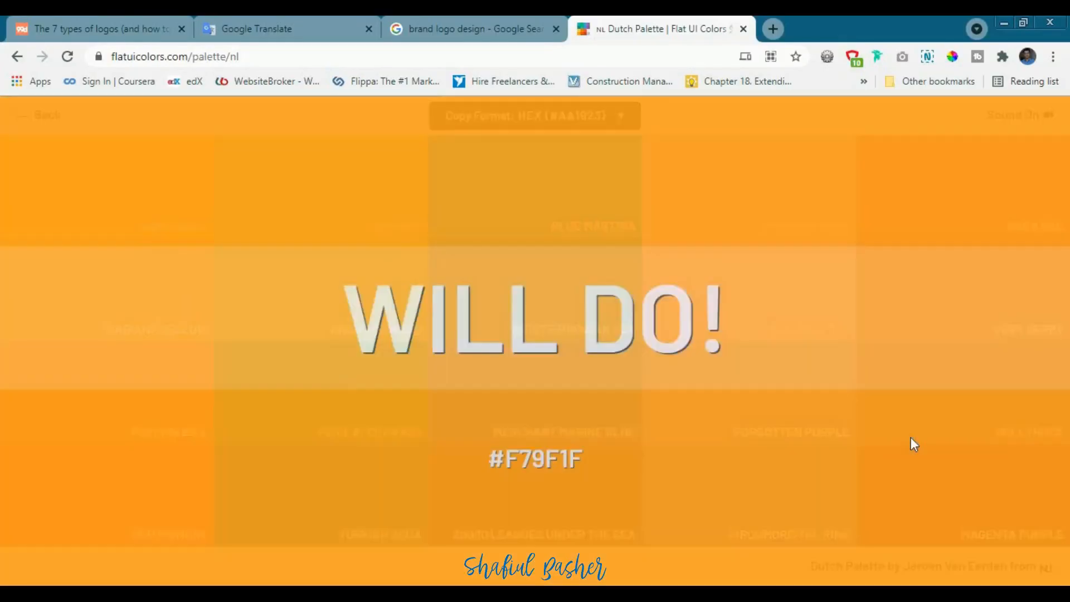
key("alt+Tab")
double_click(17, 375)
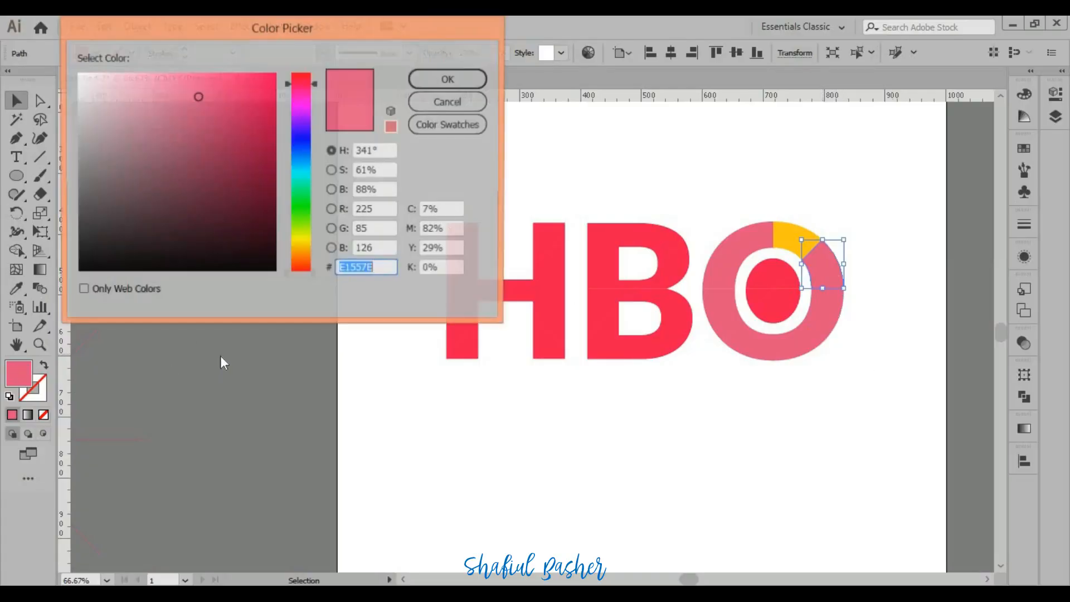
key("ctrl+v")
left_click(440, 82)
Copy Puffins Bill (#EE5A24) from the browser palette and fill the O ring's segment just below the horizontal on the right
left_click(823, 326)
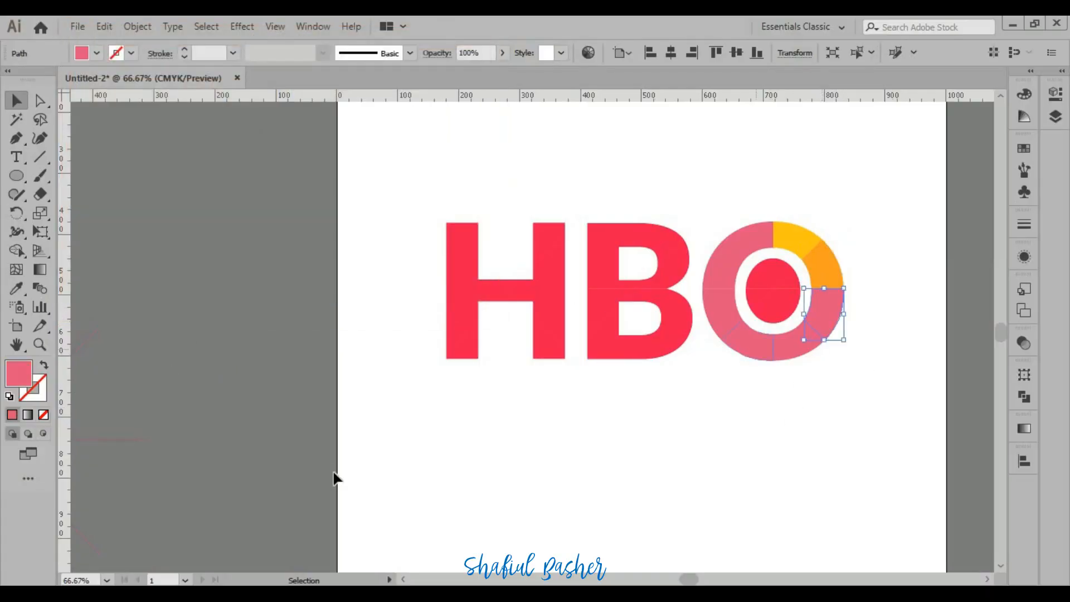
key("alt+Tab")
left_click(109, 394)
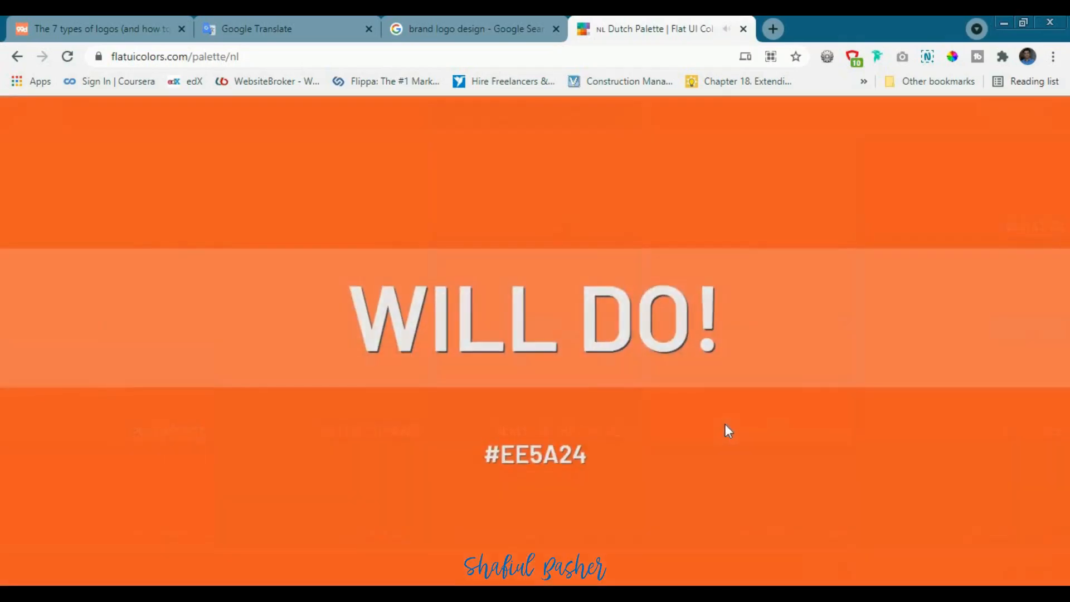
key("alt+Tab")
double_click(16, 375)
key("ctrl+v")
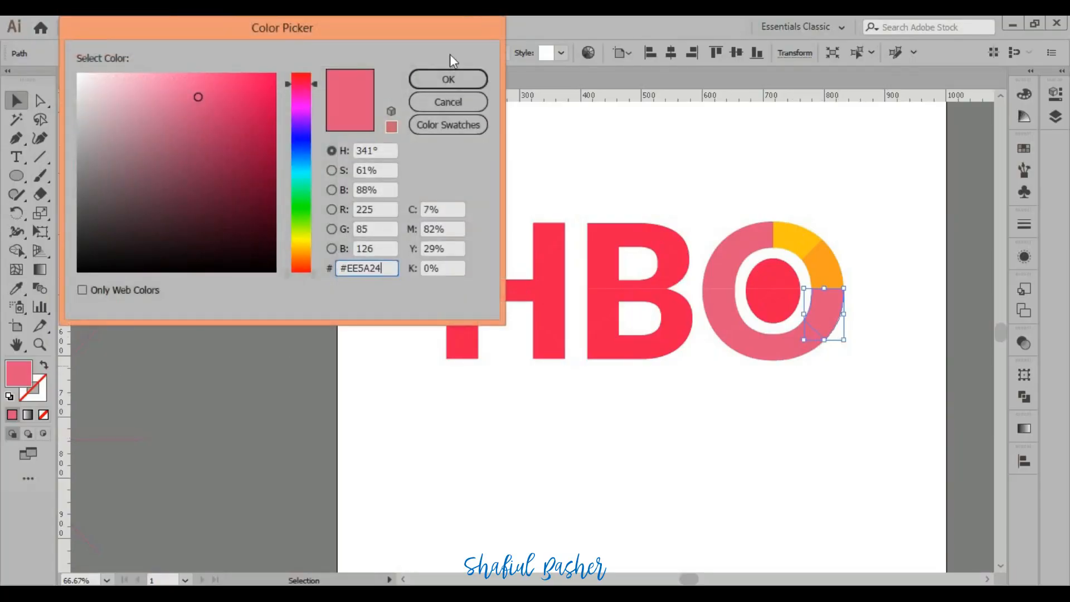
key("Return")
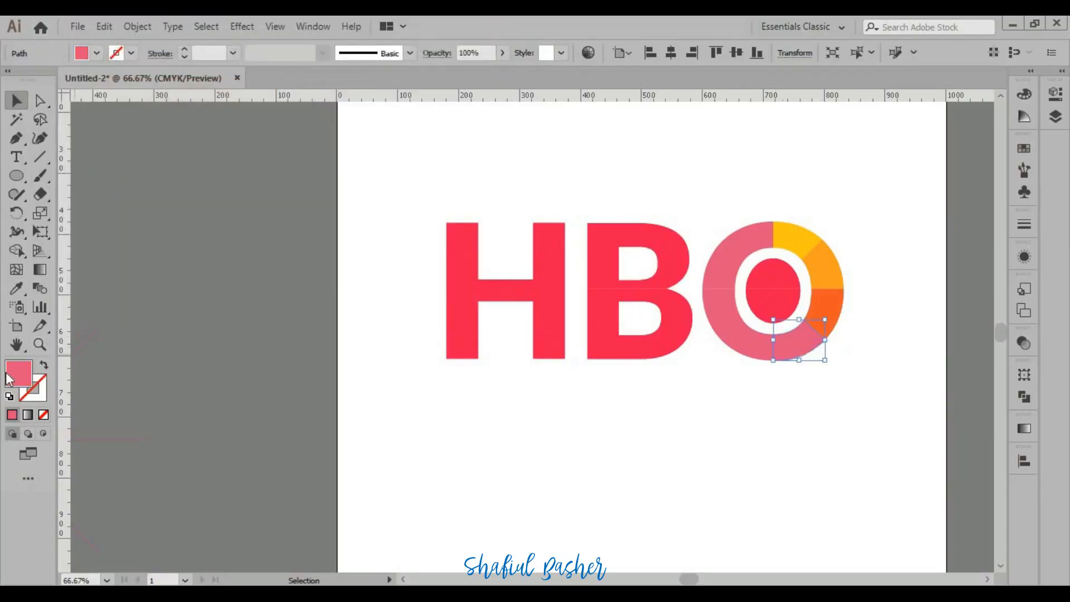
Copy Red Pigment (#EA2027) from the browser palette and fill the O ring's segment just right of the bottom centre
key("alt+Tab")
left_click(99, 501)
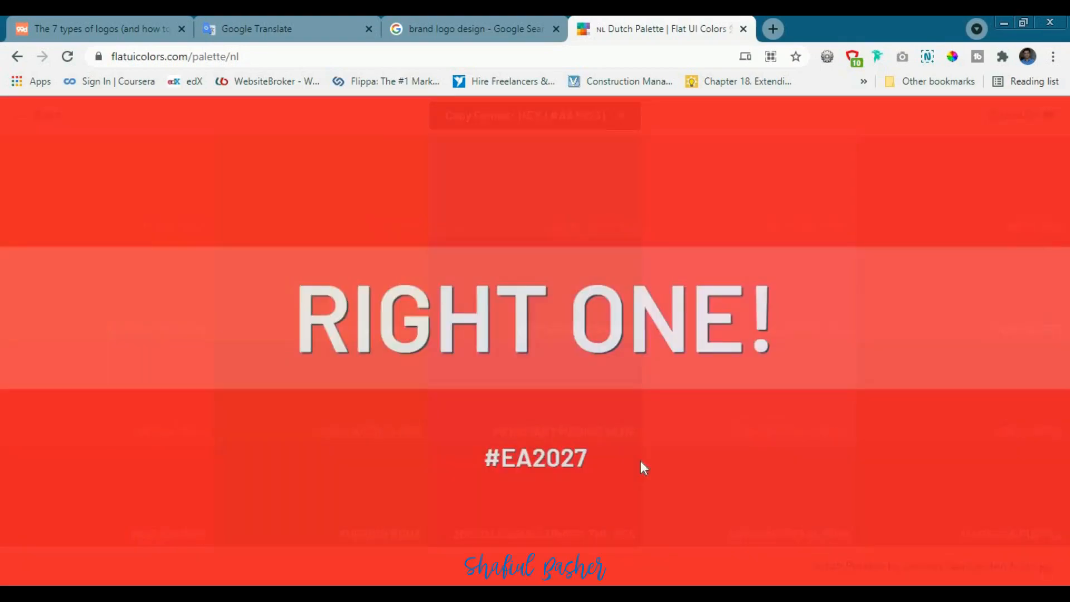
key("alt+Tab")
double_click(22, 384)
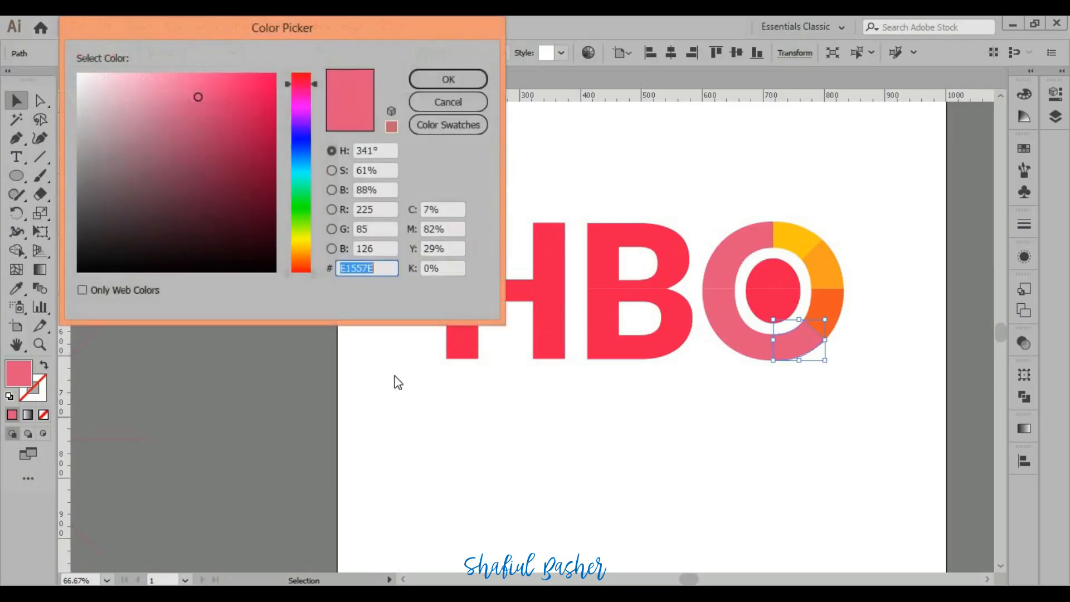
key("ctrl+v")
left_click(448, 80)
left_click(738, 451)
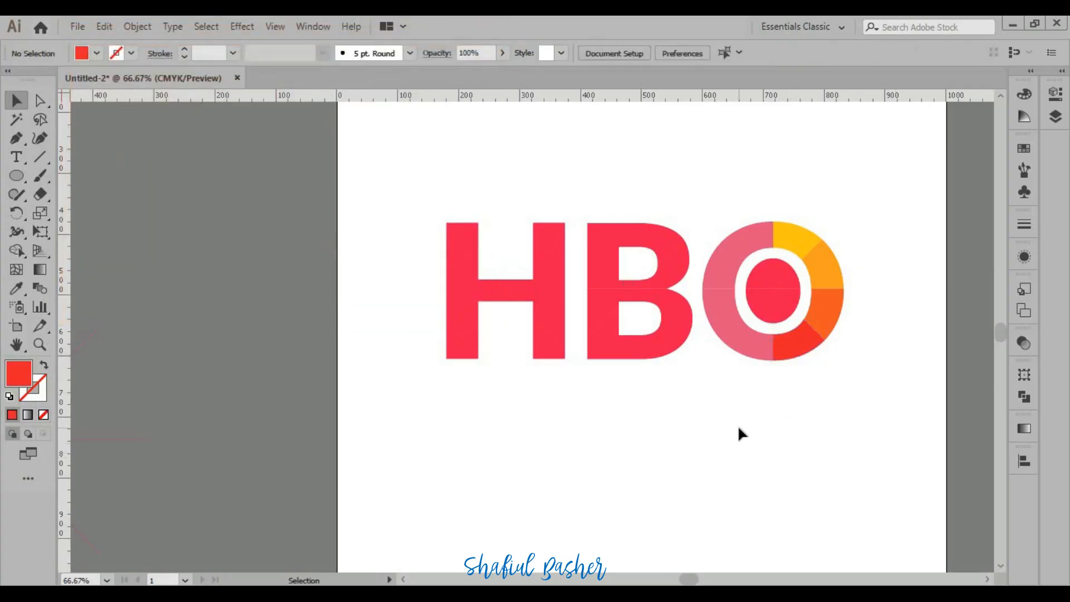
Copy Energos from the browser palette and fill the O ring's segment just left of the top centre with it
key("alt+Tab")
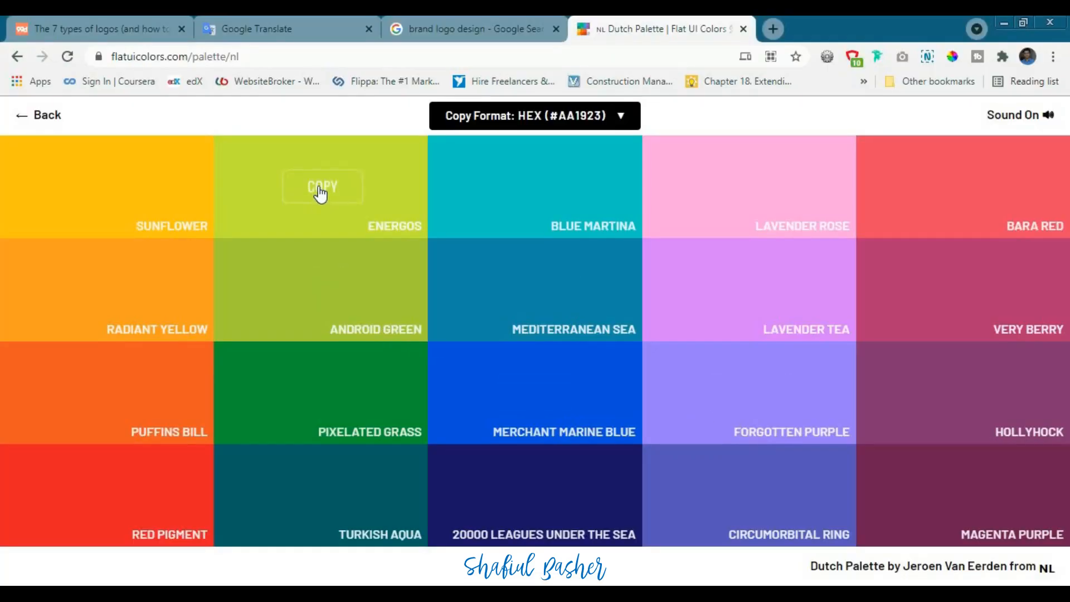
left_click(320, 193)
key("alt+Tab")
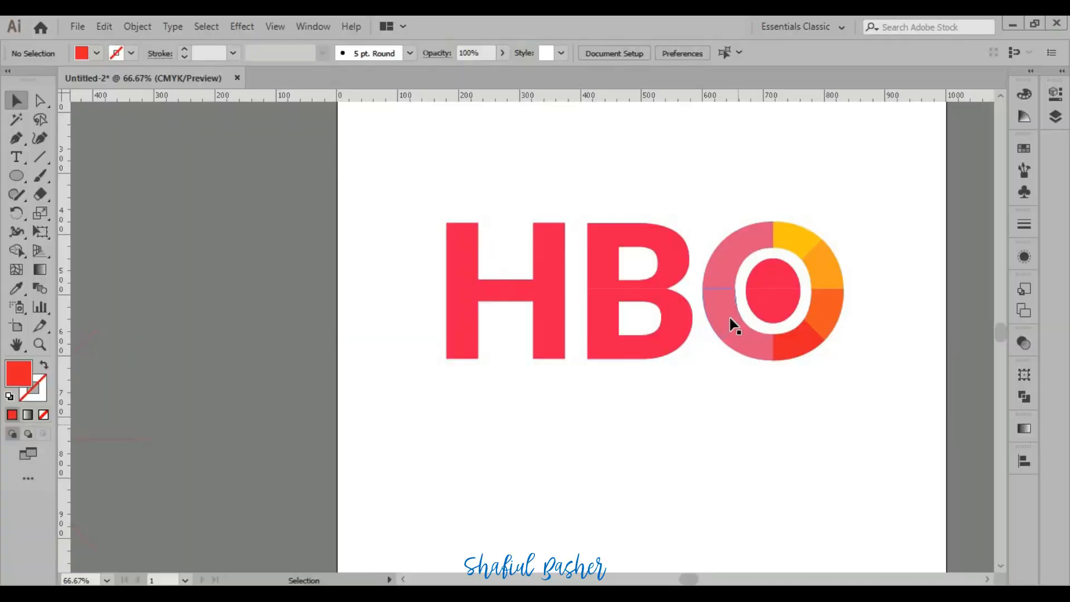
key("alt+Tab")
key("alt+Tab")
left_click(756, 249)
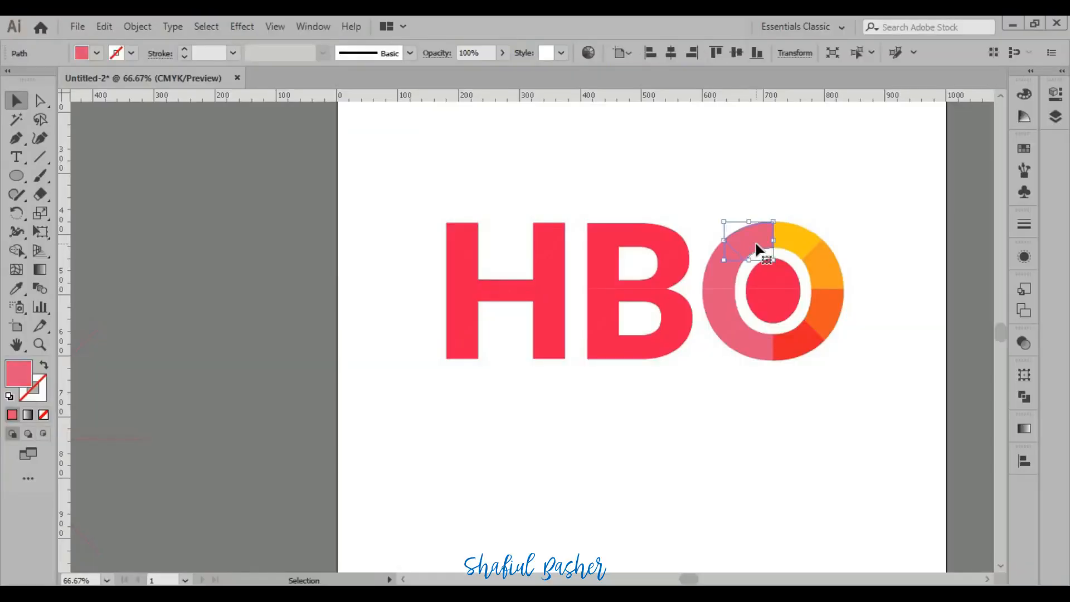
double_click(25, 381)
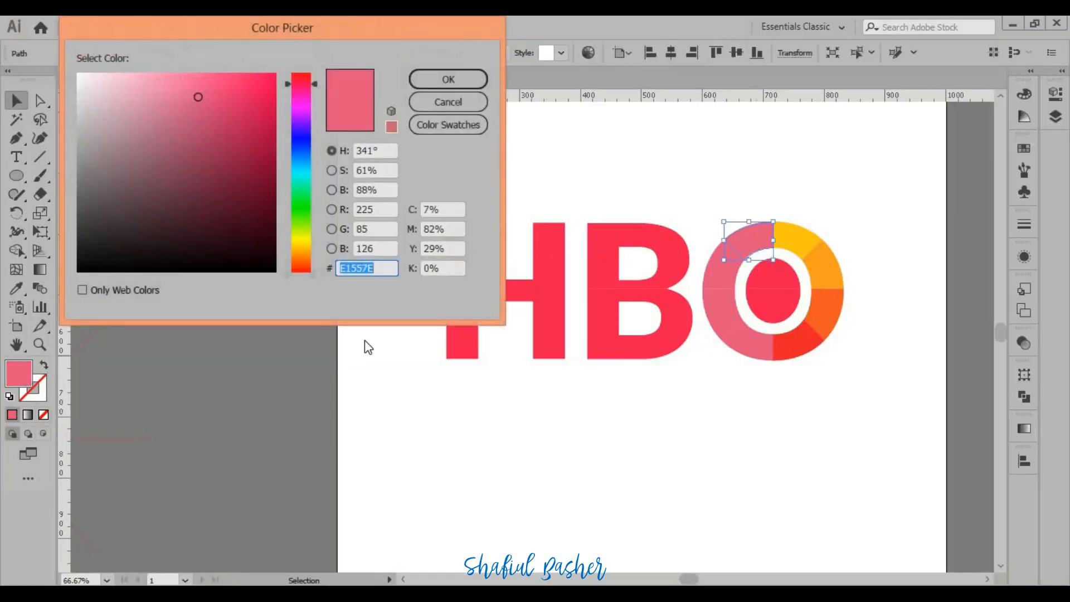
key("ctrl+v")
left_click(446, 81)
Copy Android Green from the browser palette and fill the O ring's segment just above the horizontal on the left
key("alt+Tab")
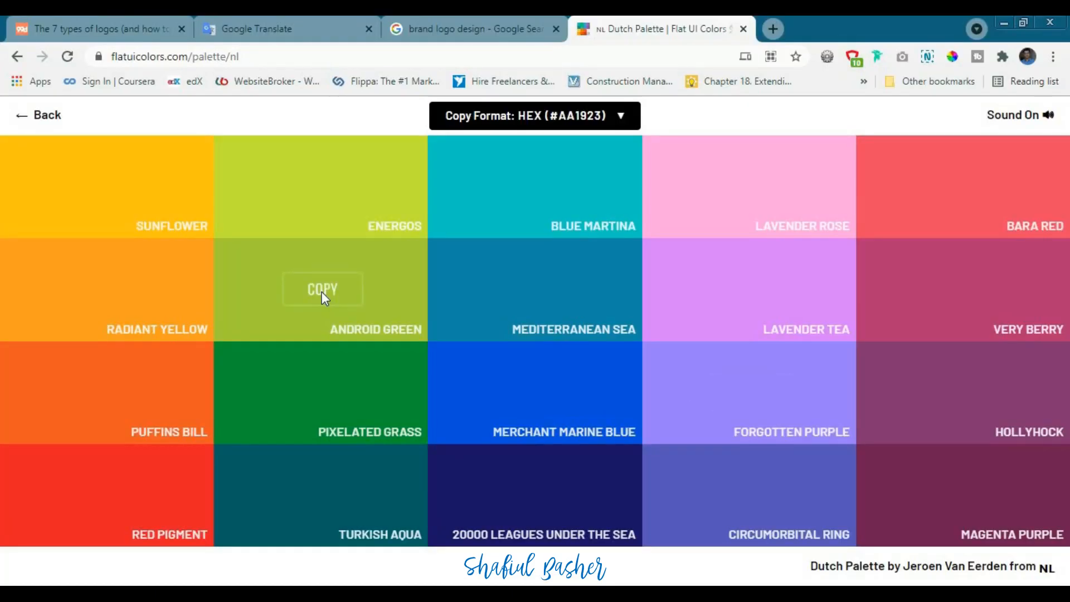
left_click(322, 292)
key("alt+Tab")
left_click(722, 278)
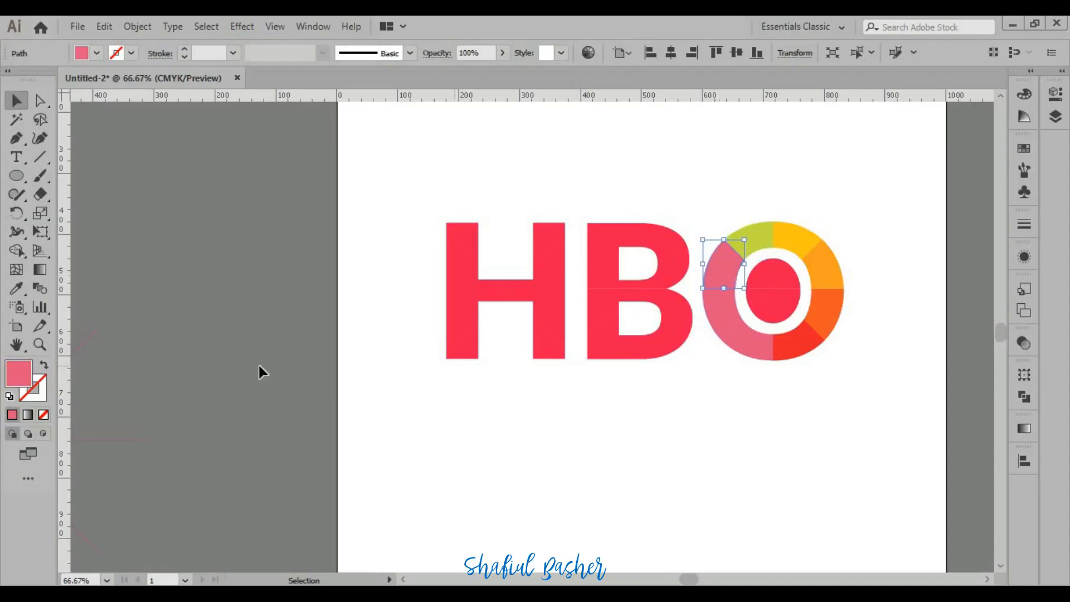
double_click(25, 381)
key("ctrl+v")
left_click(445, 80)
Copy Pixelated Grass from the browser palette and fill the O ring's segment just below the horizontal on the left with #009432
key("alt+Tab")
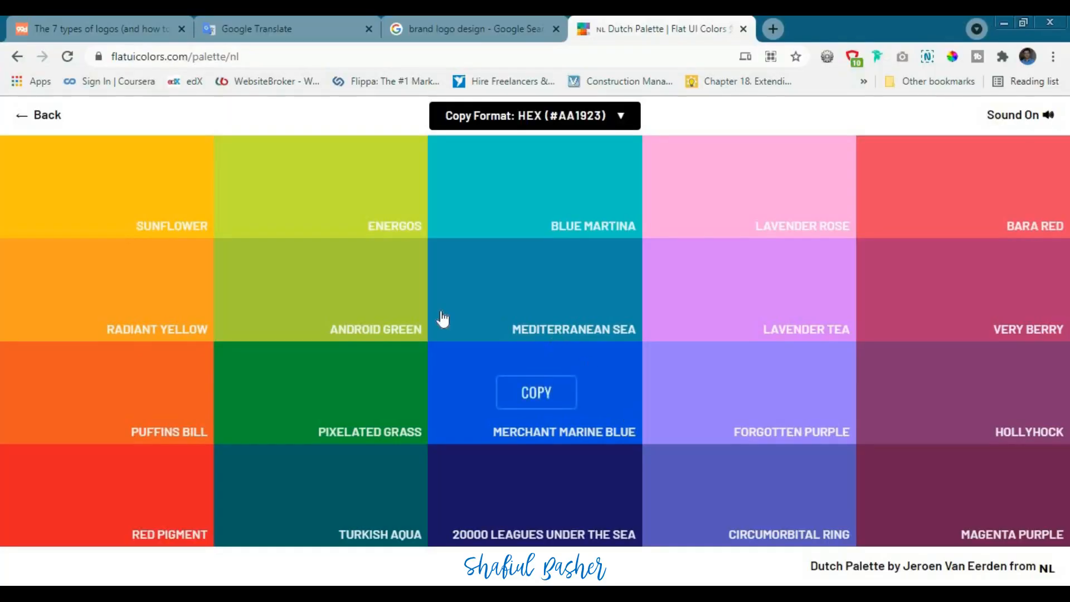
left_click(311, 398)
key("alt+Tab")
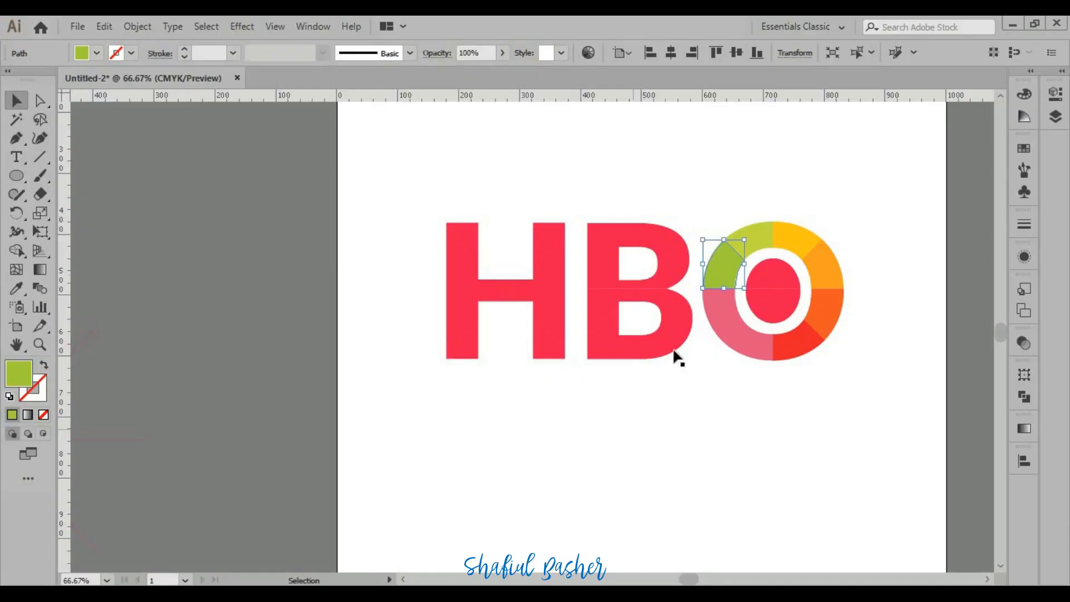
left_click(709, 315)
type("009432")
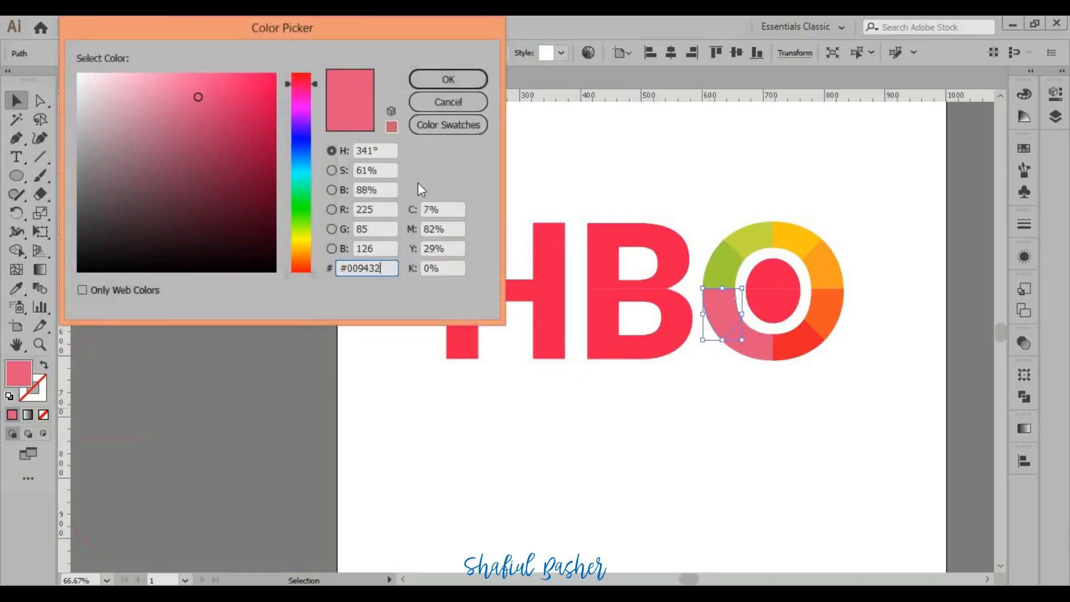
left_click(443, 87)
Copy #006266 from the browser palette and fill the O ring's segment just left of the bottom centre with it
key("alt+Tab")
left_click(322, 497)
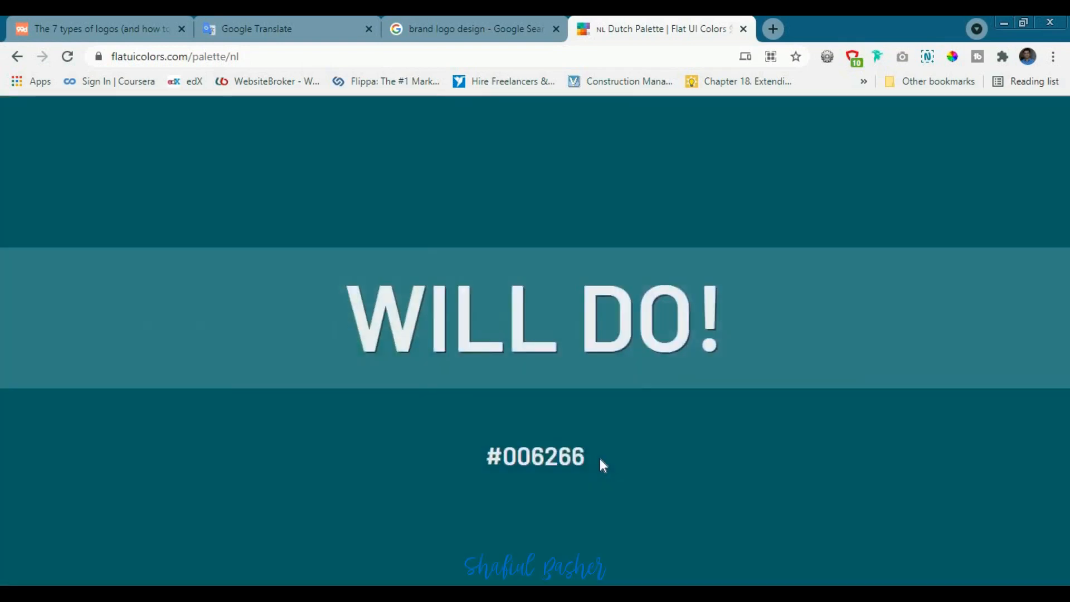
key("alt+Tab")
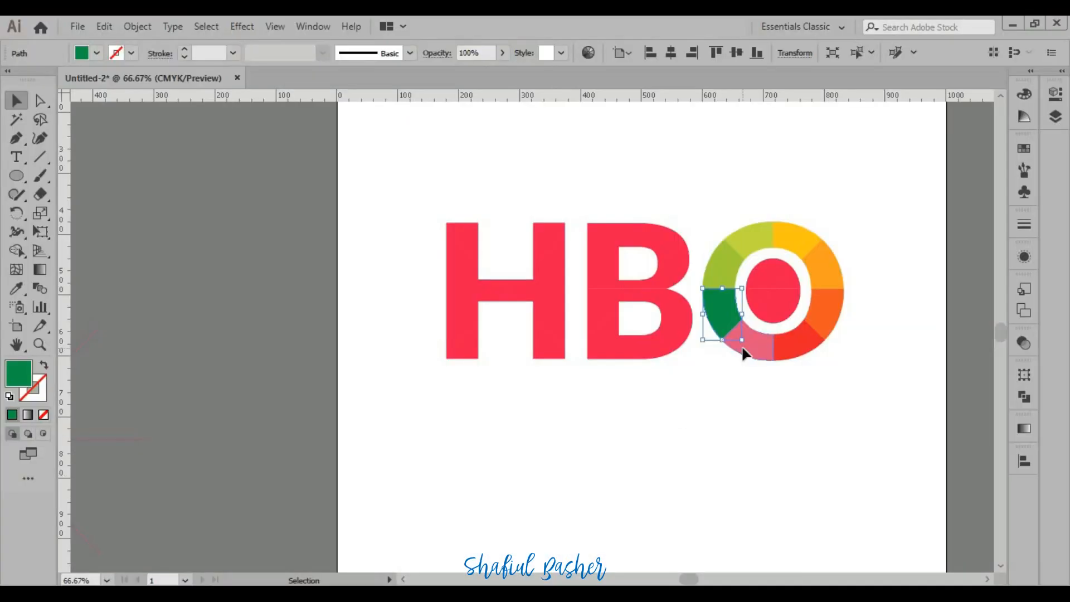
left_click(755, 356)
double_click(35, 378)
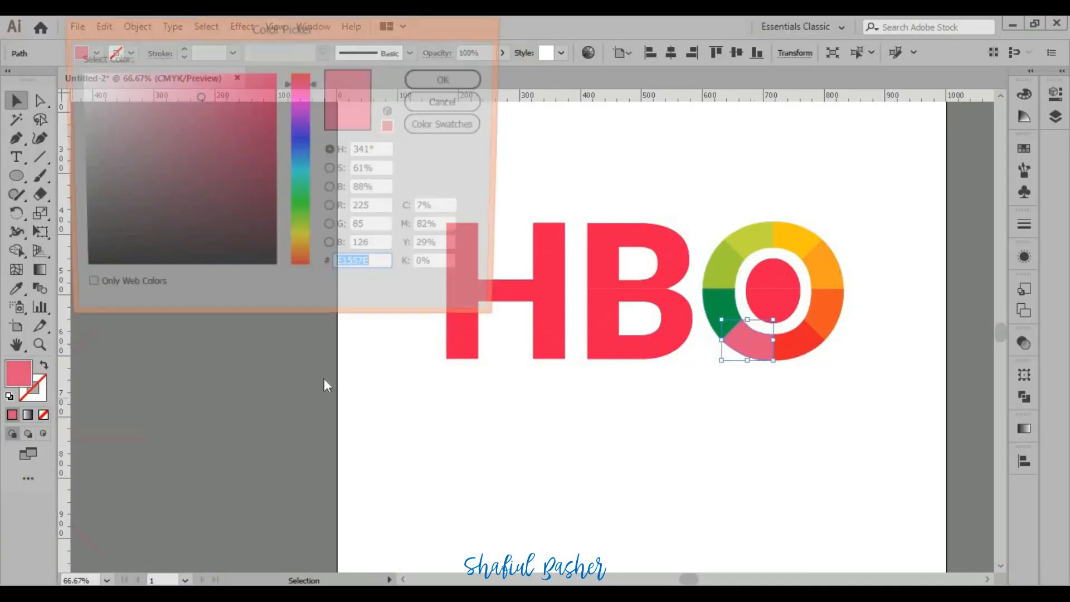
type("006266")
key("Return")
left_click(667, 464)
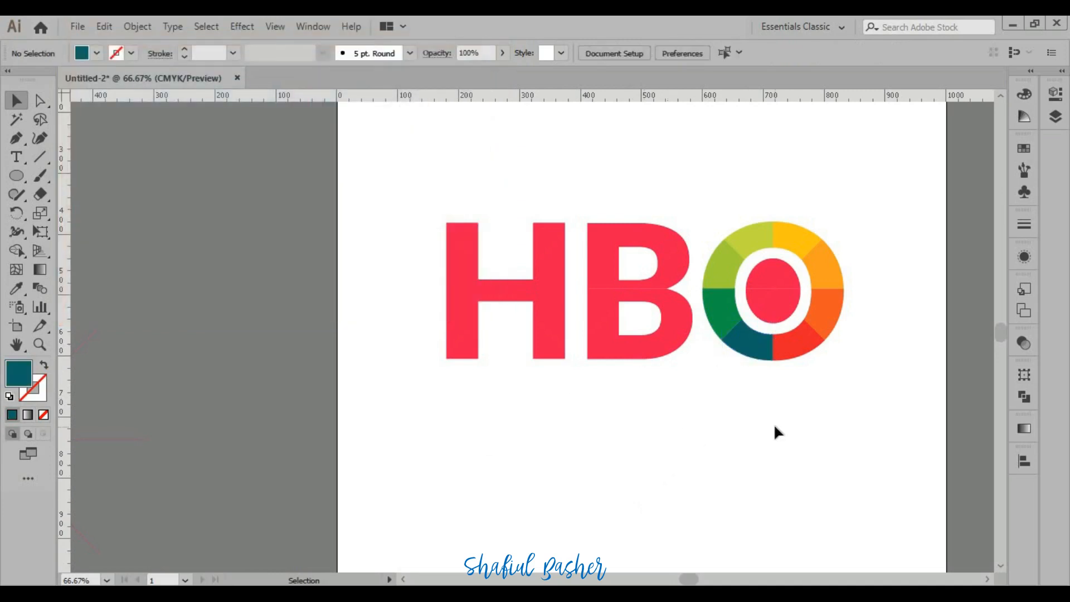
Fill the O's inner oval wedge just above the horizontal on the right with the light orange sampled from the adjacent ring segment
scroll(851, 334, "up", 1)
scroll(851, 335, "up", 1)
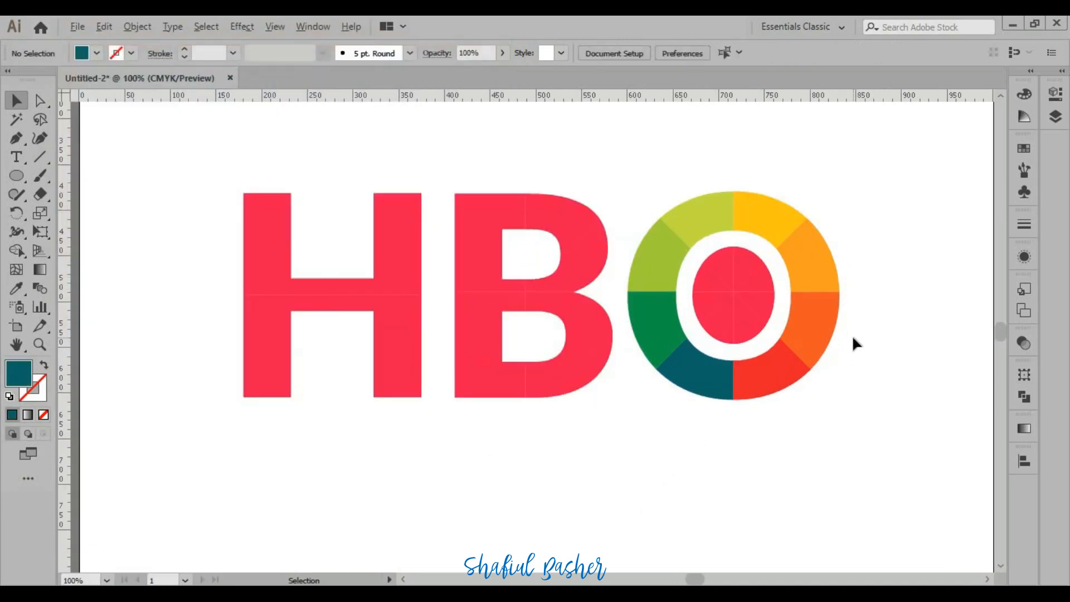
left_click(761, 285)
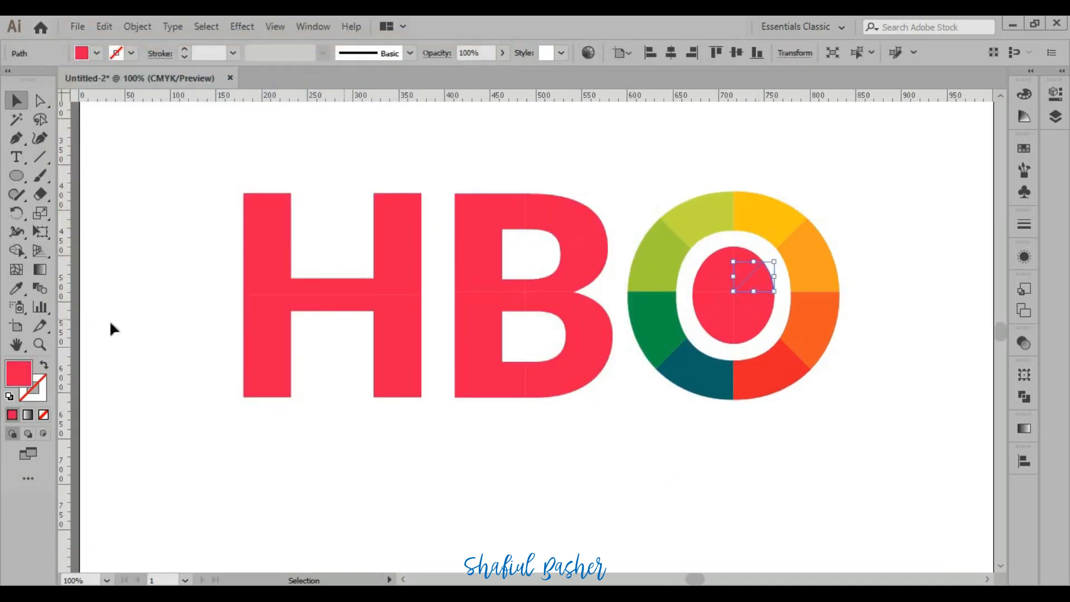
left_click(16, 288)
left_click(806, 263)
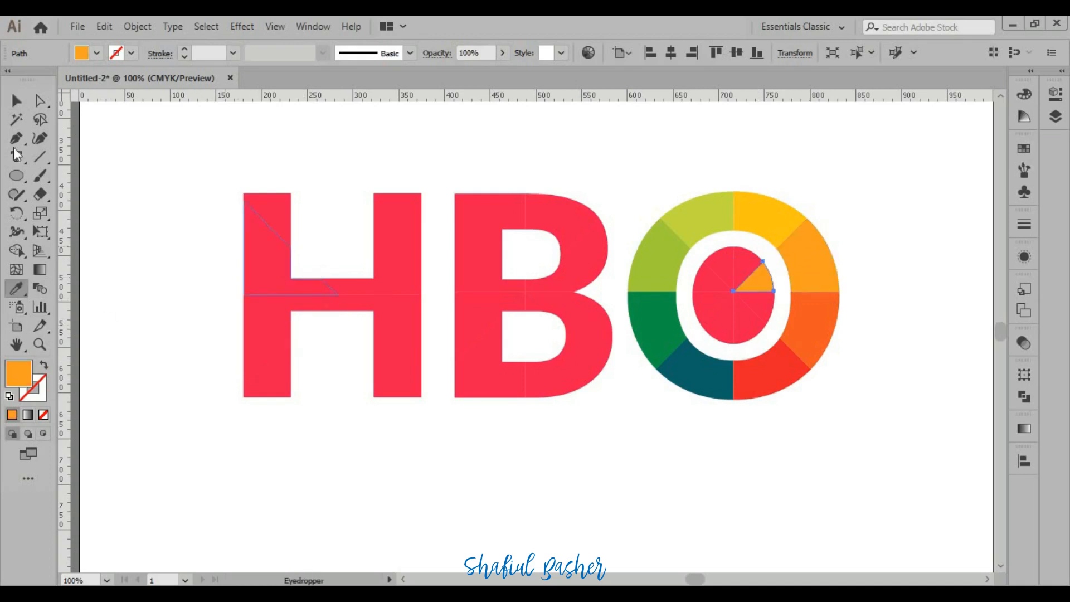
key("v")
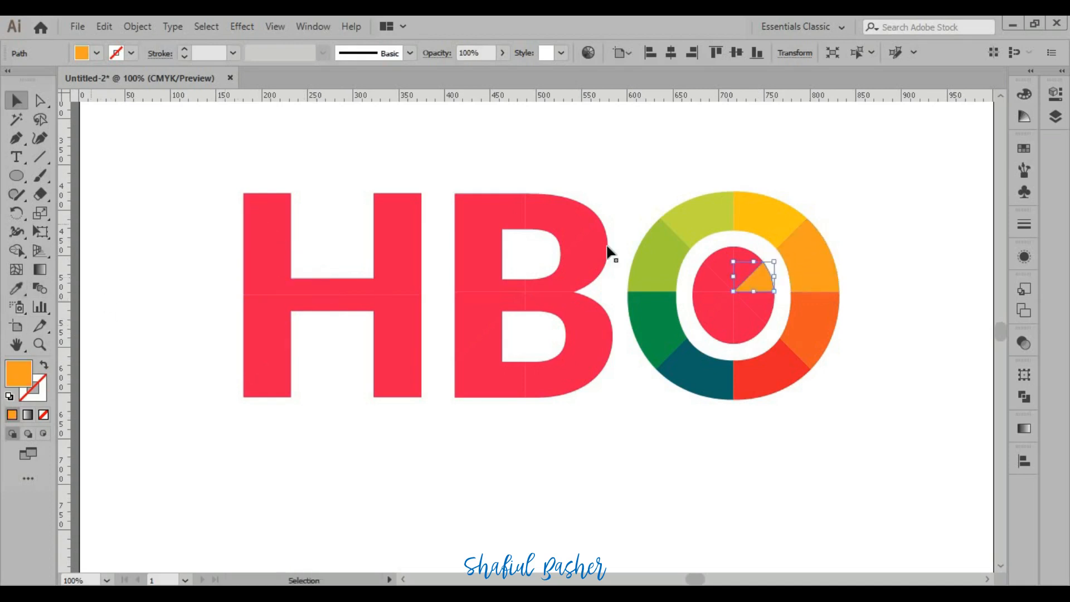
Fill the inner oval's wedge just right of the top centre with the yellow sampled from the ring segment beside it
scroll(751, 258, "up", 2)
left_click(752, 257)
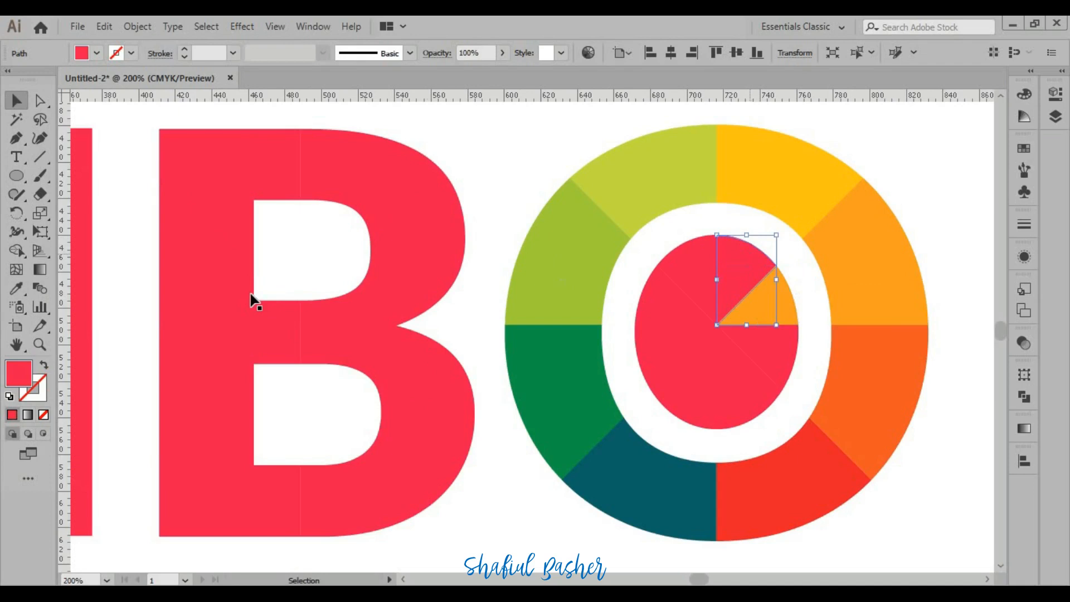
left_click(19, 290)
left_click(781, 160)
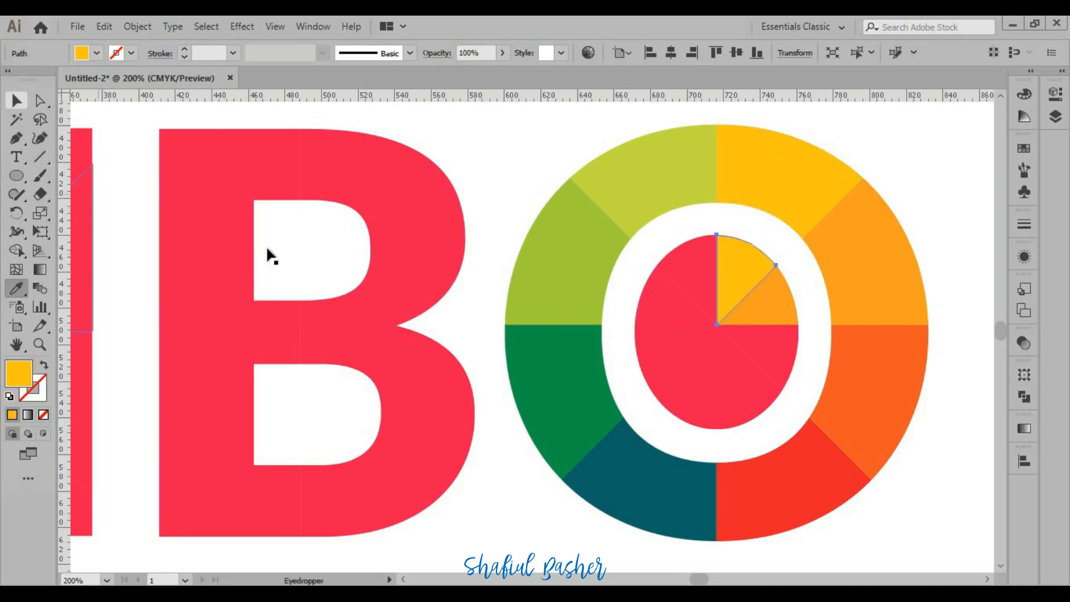
key("v")
Match the inner oval's two lower-right wedges to the dark orange and red of the adjacent ring segments with the Eyedropper
left_click(778, 377)
left_click(16, 289)
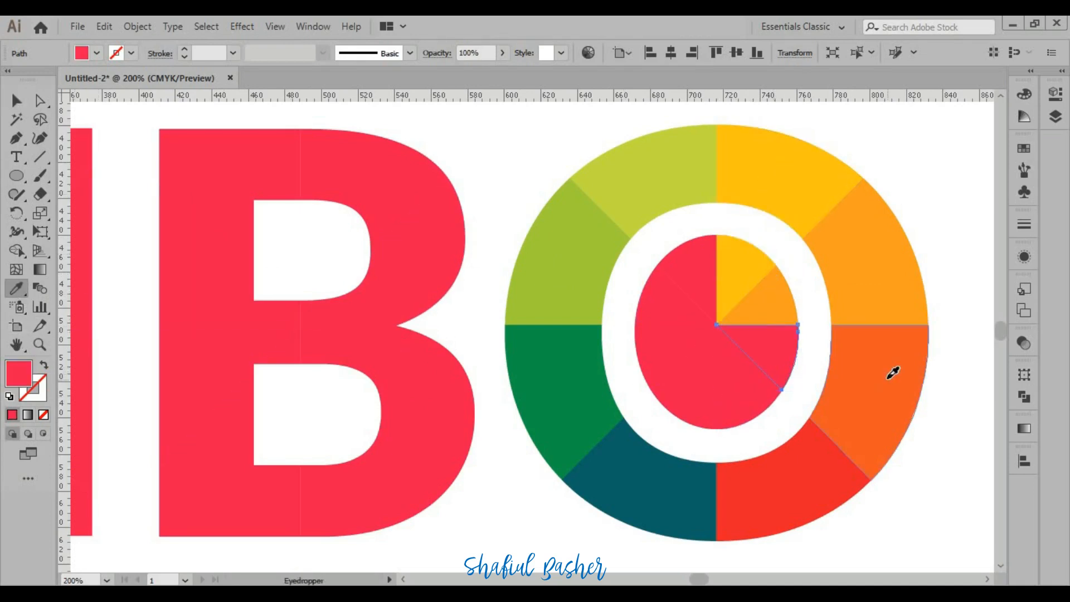
left_click(889, 370)
key("v")
left_click(754, 417)
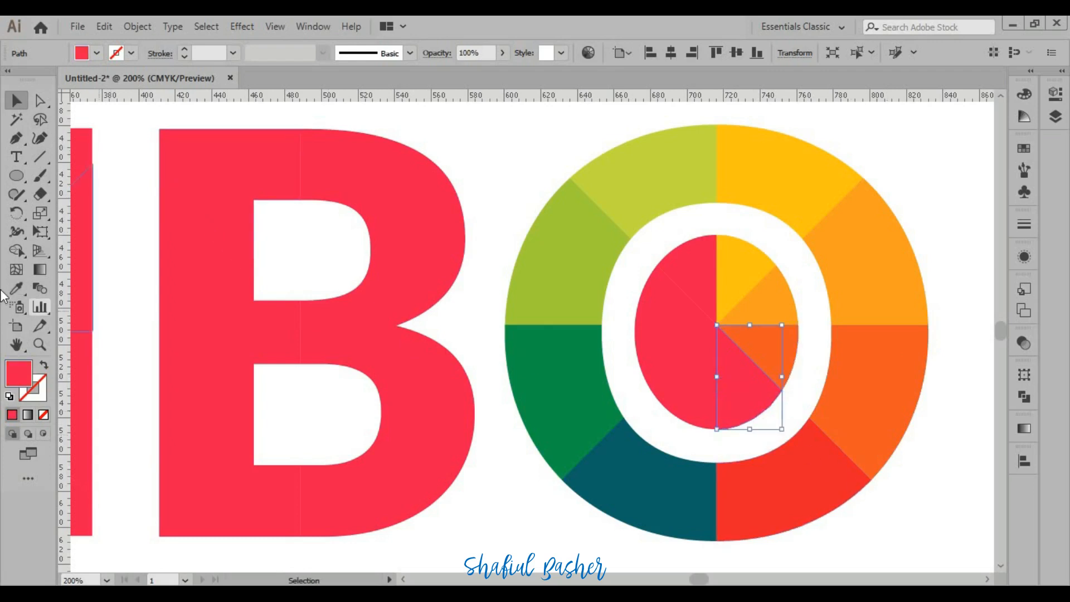
left_click(16, 289)
left_click(828, 506)
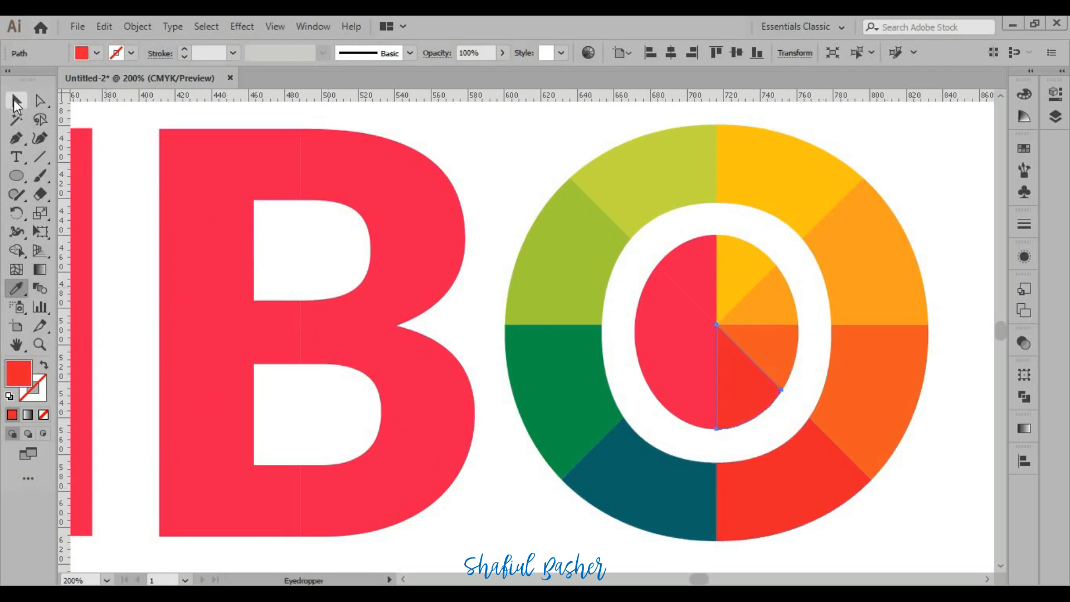
left_click(14, 100)
Match the inner oval's two lower-left wedges to the teal and green of the adjacent ring segments with the Eyedropper
left_click(700, 411)
left_click(16, 289)
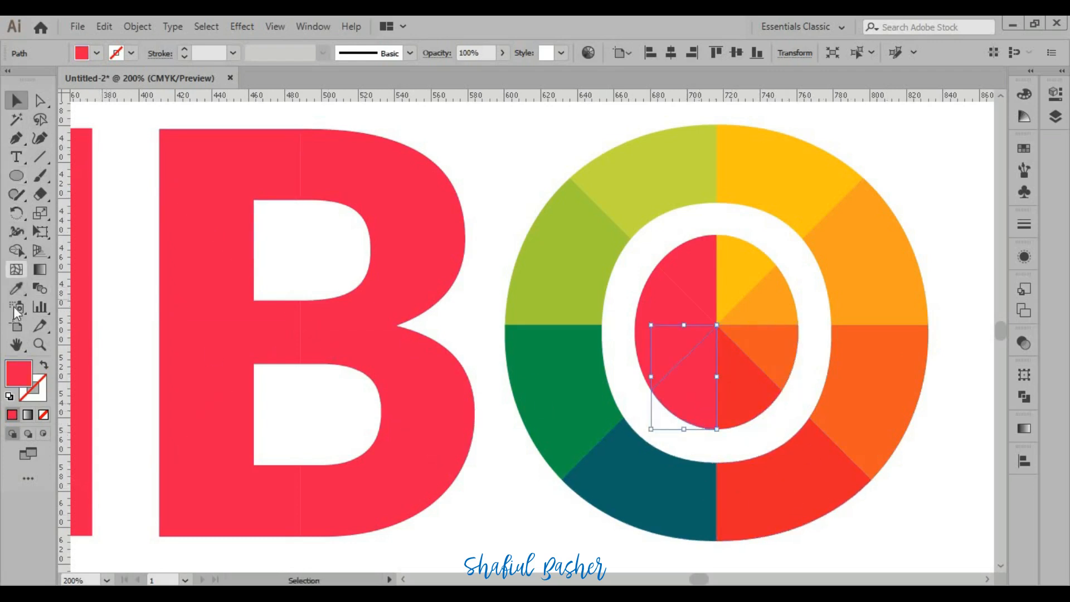
left_click(650, 476)
left_click(16, 102)
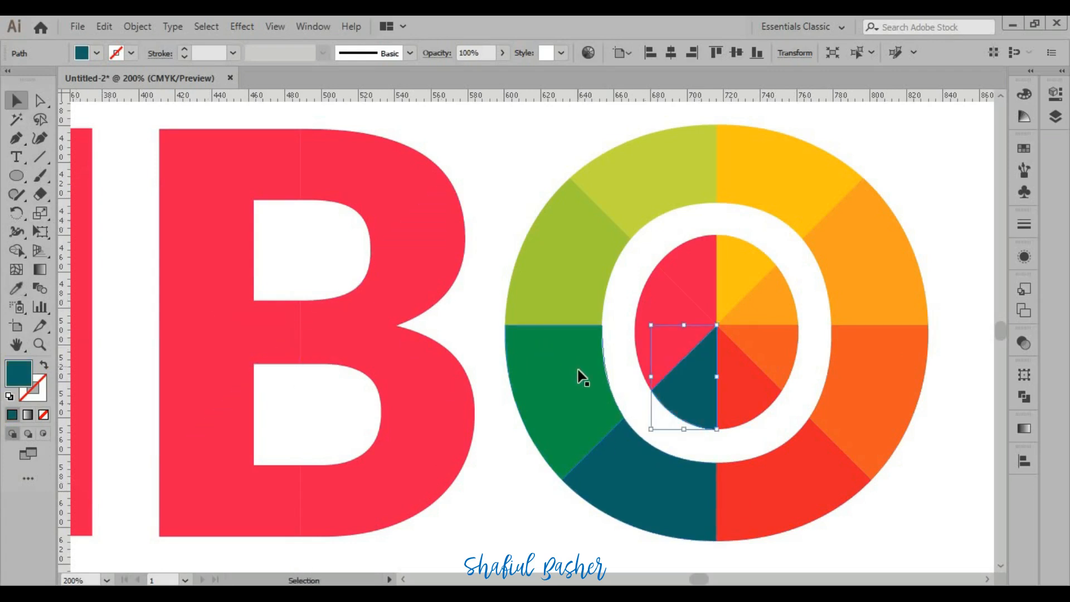
left_click(646, 356)
left_click(16, 290)
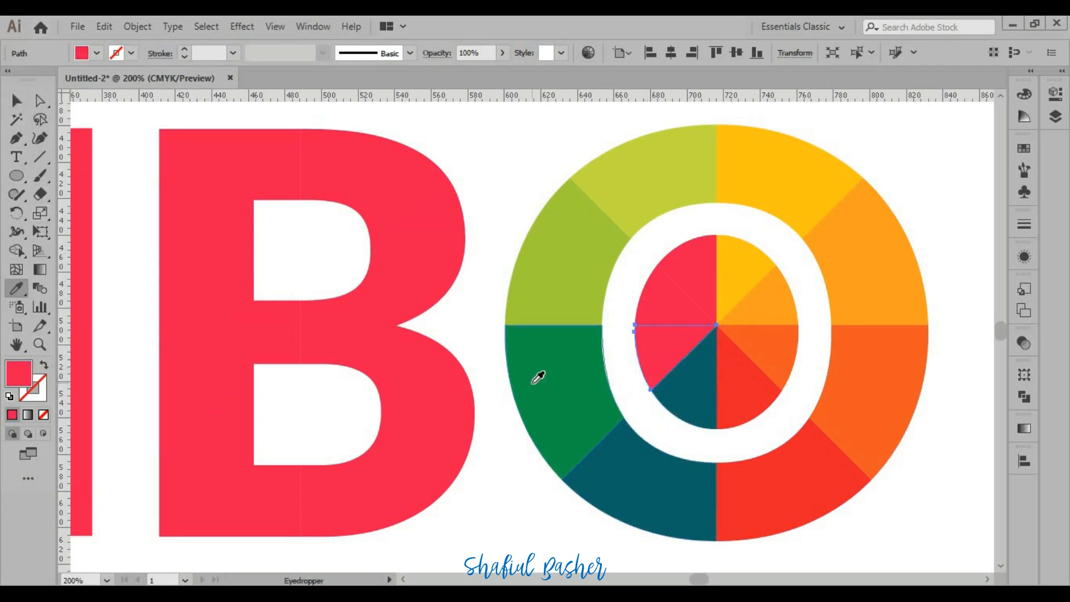
left_click(533, 383)
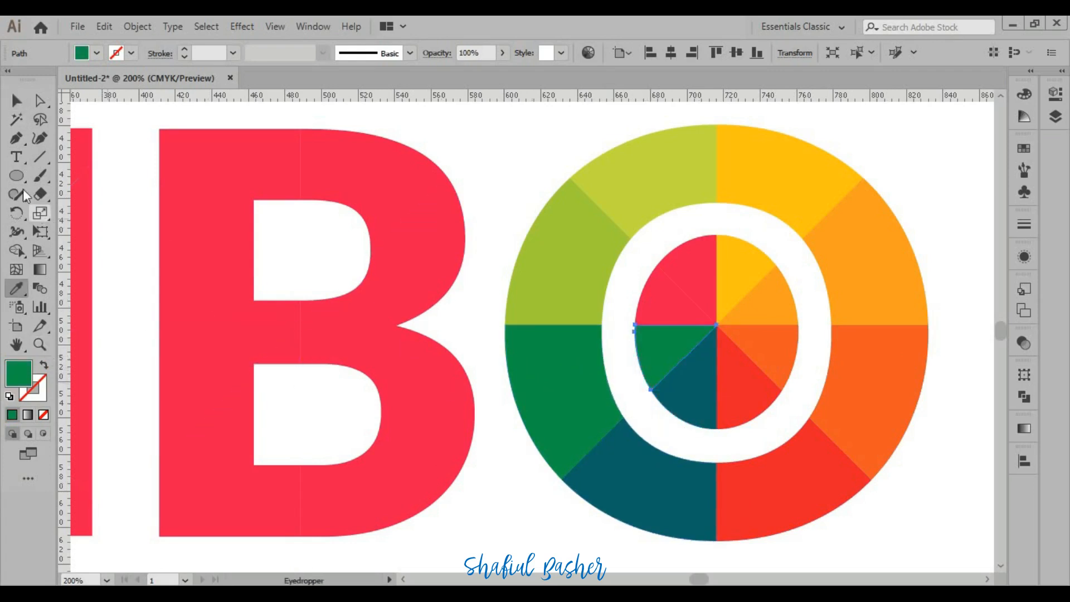
left_click(17, 100)
Match the inner oval's two upper-left wedges to the darker and lighter lime greens of the adjacent ring segments, then deselect
left_click(652, 286)
left_click(16, 290)
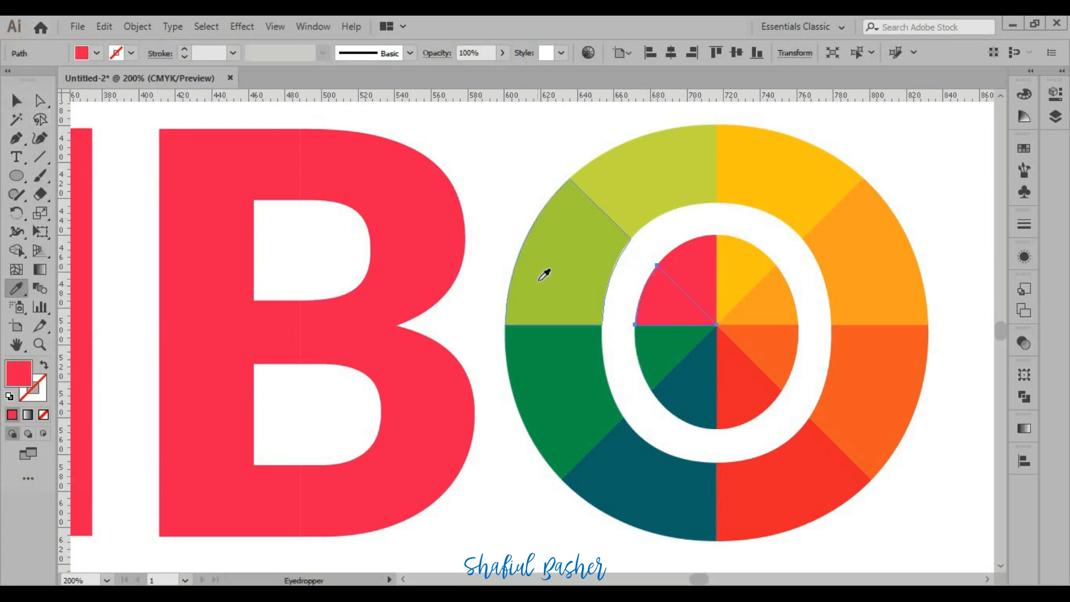
left_click(543, 274)
left_click(17, 100)
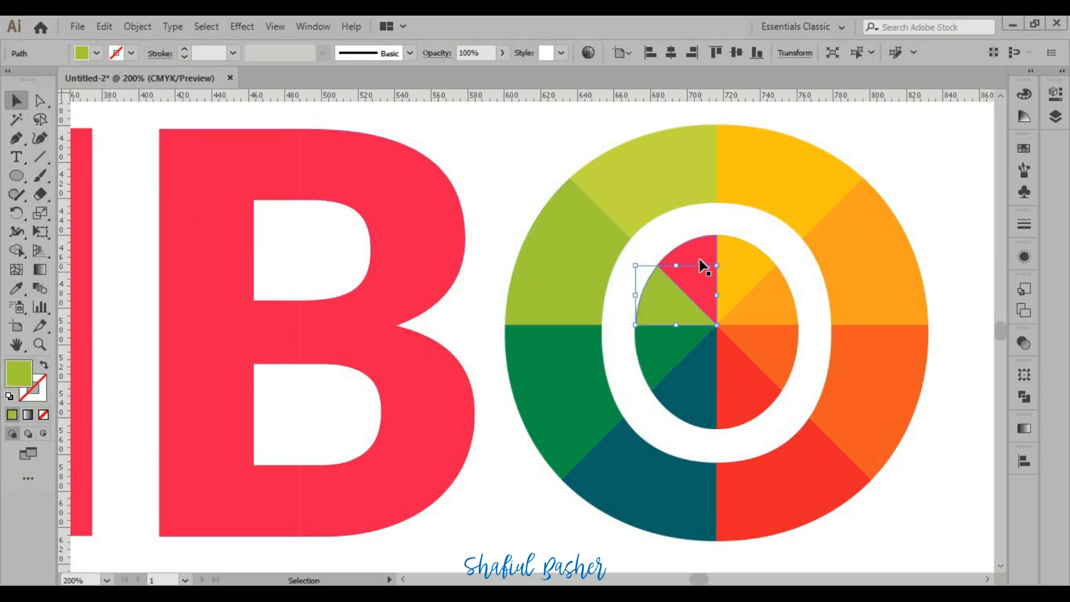
left_click(700, 266)
left_click(15, 289)
left_click(648, 177)
left_click(16, 101)
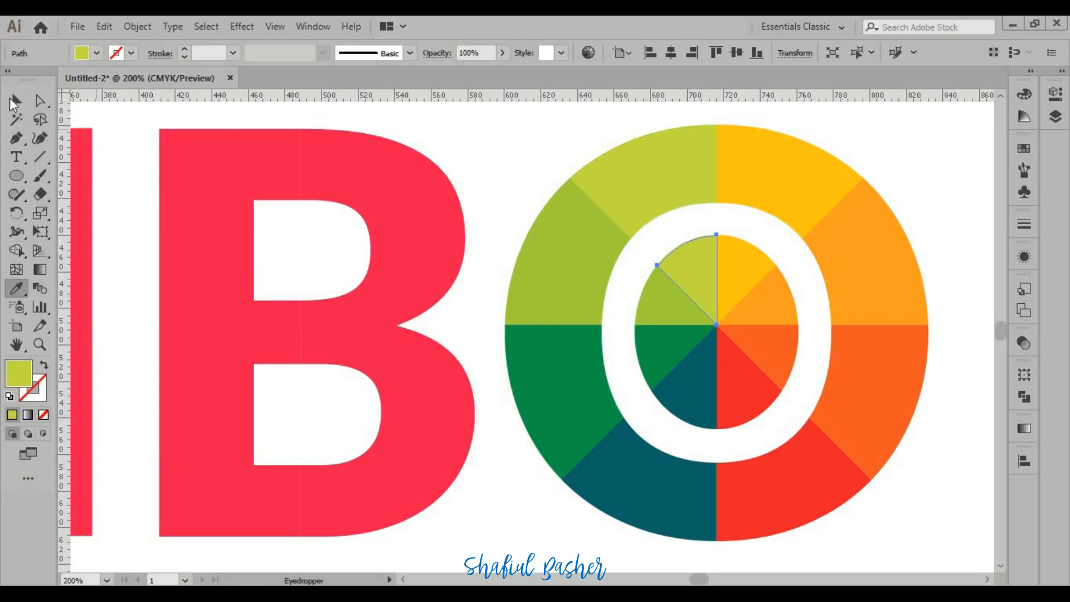
left_click(484, 164)
Fill the B's two upper-right segments with the yellow and light orange sampled from the corresponding O ring segments
scroll(494, 209, "down", 2)
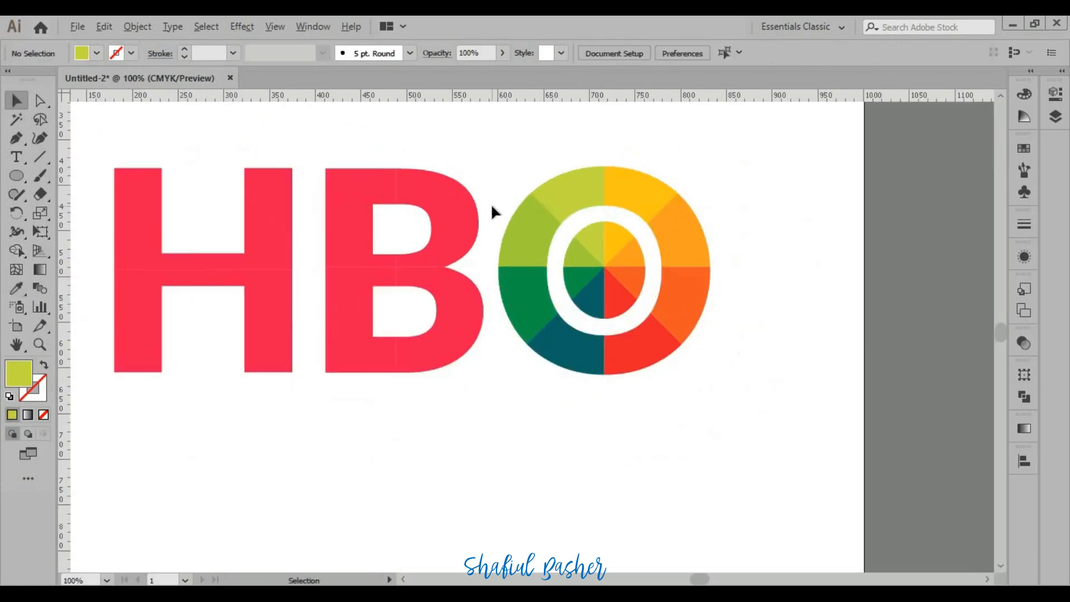
left_click(446, 205)
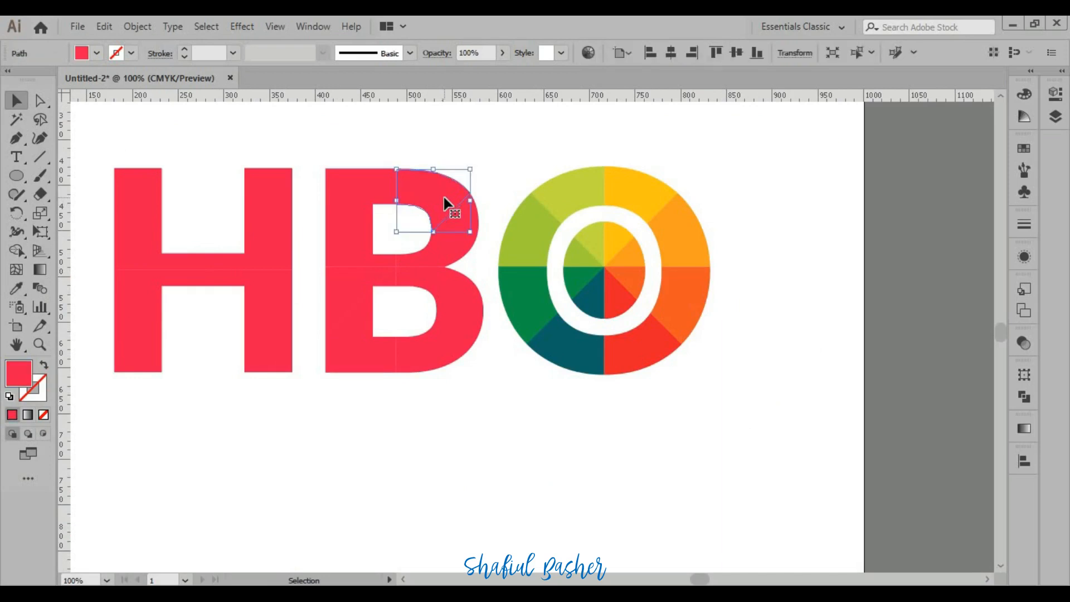
left_click(16, 288)
left_click(649, 173)
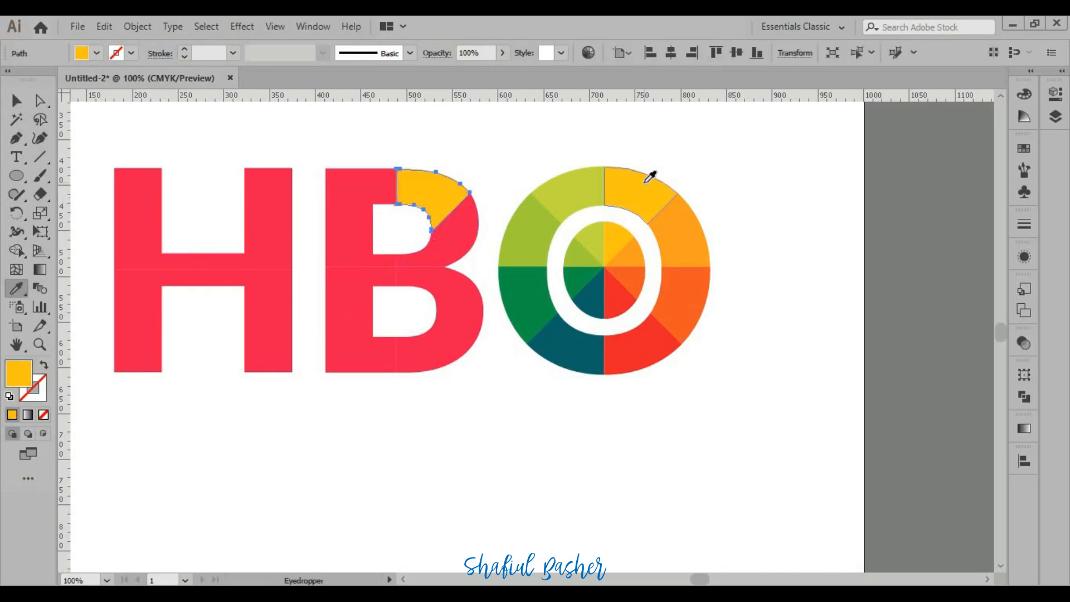
key("v")
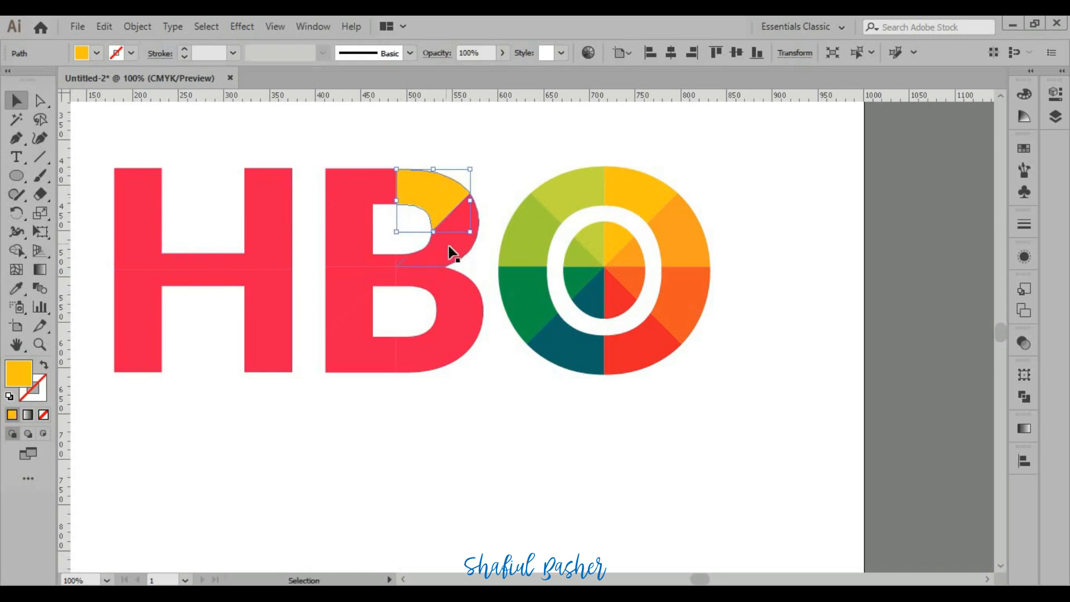
left_click(449, 254)
left_click(16, 288)
left_click(690, 228)
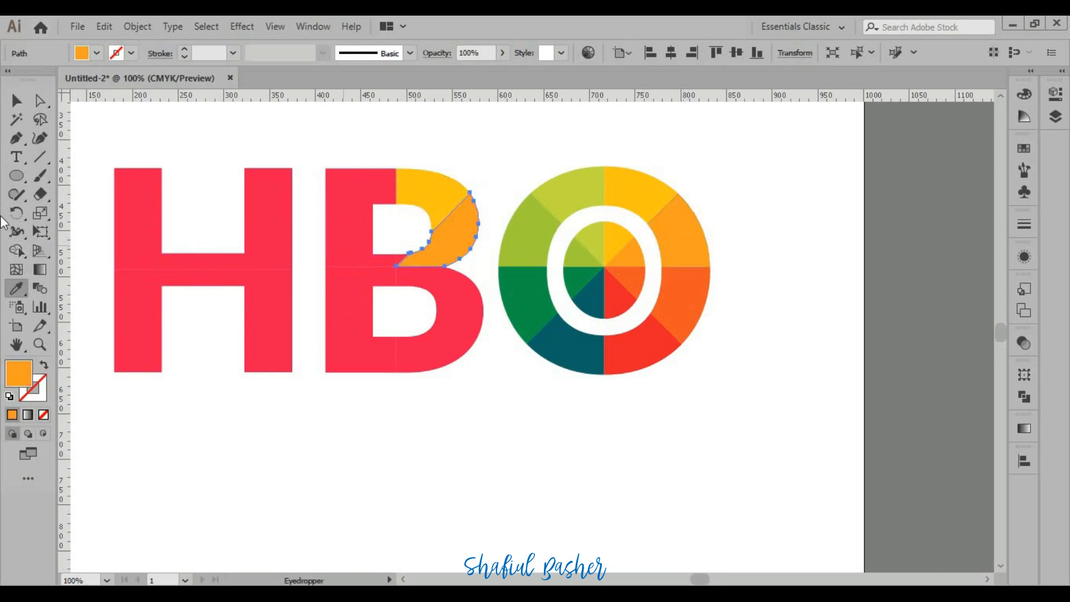
left_click(15, 101)
Fill the B's two large lower-right segments with the dark orange and red sampled from the corresponding O ring segments
left_click(430, 288)
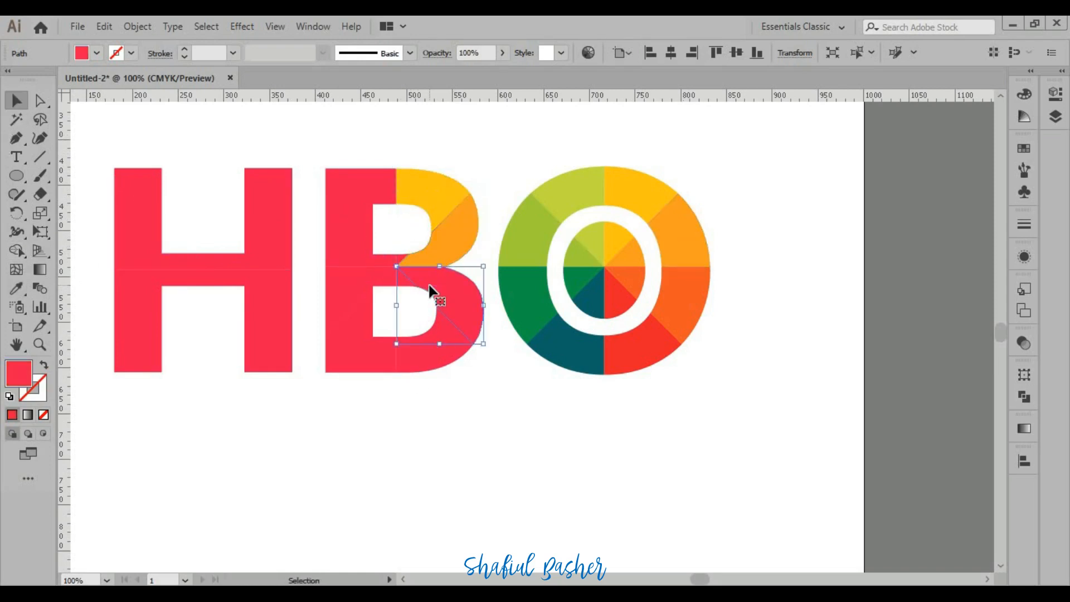
left_click(17, 288)
left_click(688, 281)
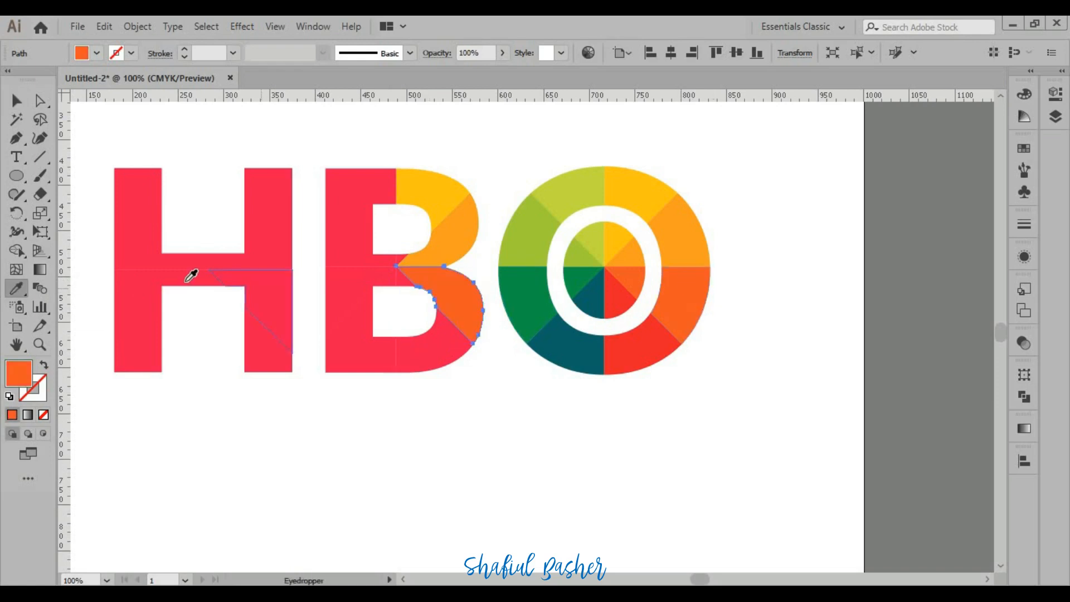
left_click(16, 101)
left_click(425, 369)
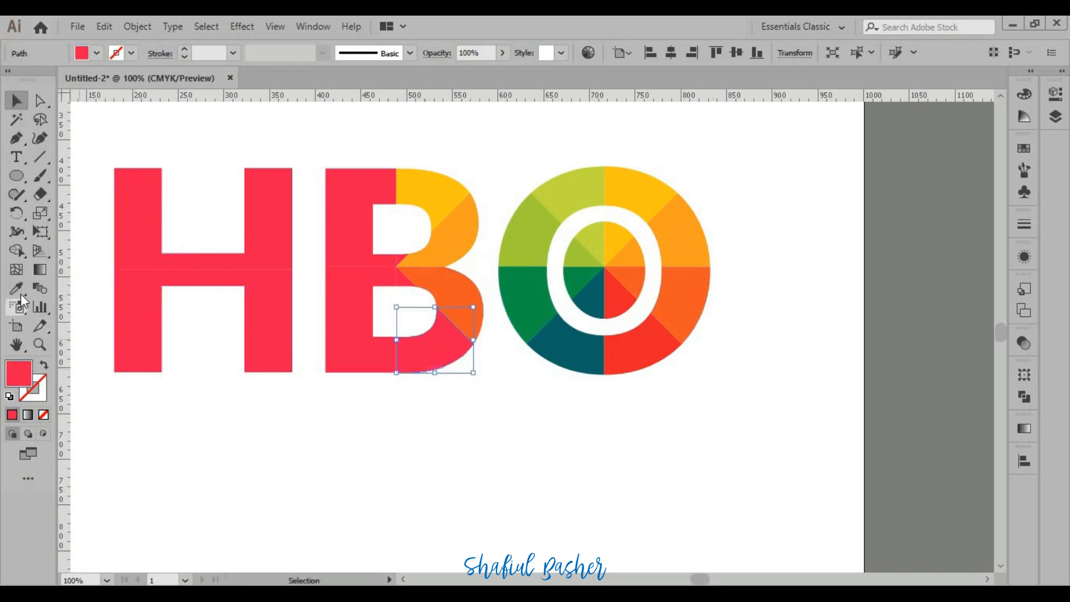
left_click(16, 288)
left_click(648, 346)
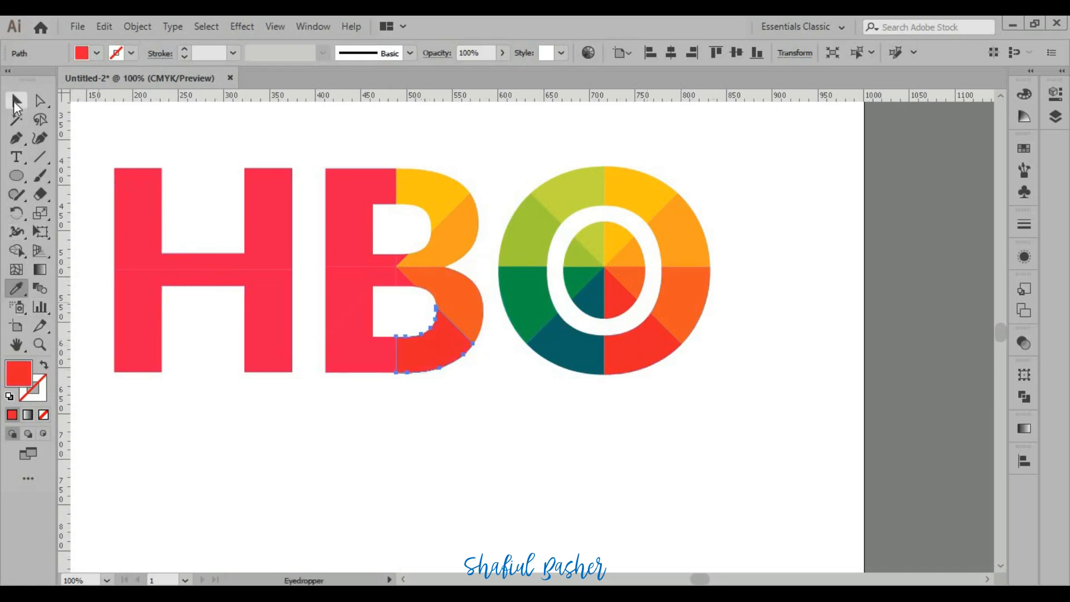
left_click(15, 101)
Fill the small B piece just below its centre, right of the vertical split, with the same red
left_click(404, 281)
left_click(16, 288)
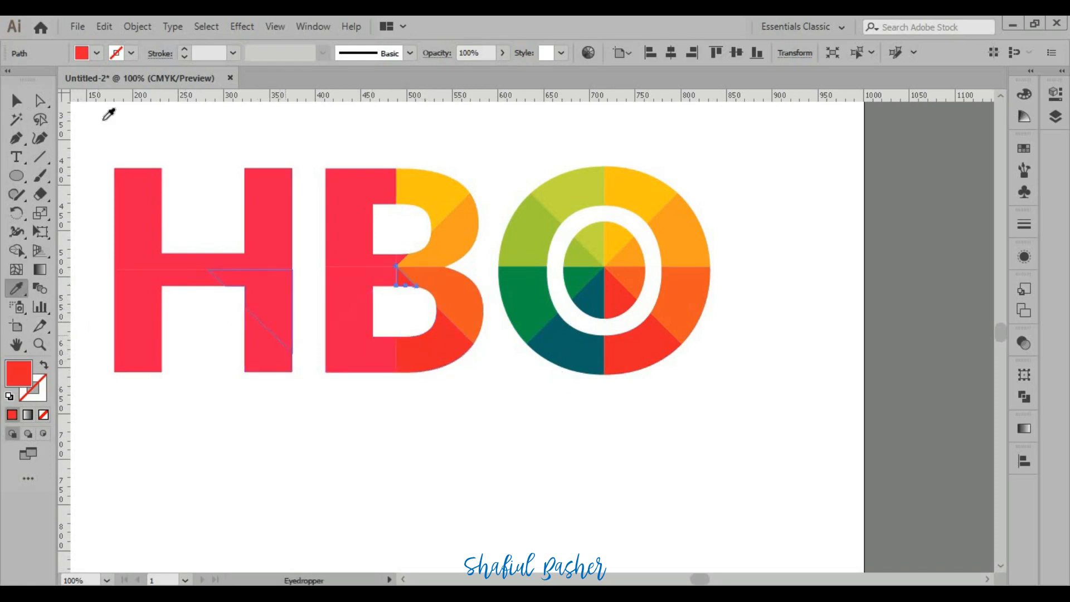
key("v")
Fill the B's lower-left segments with the teal and green sampled from the matching O ring segments
left_click(343, 362)
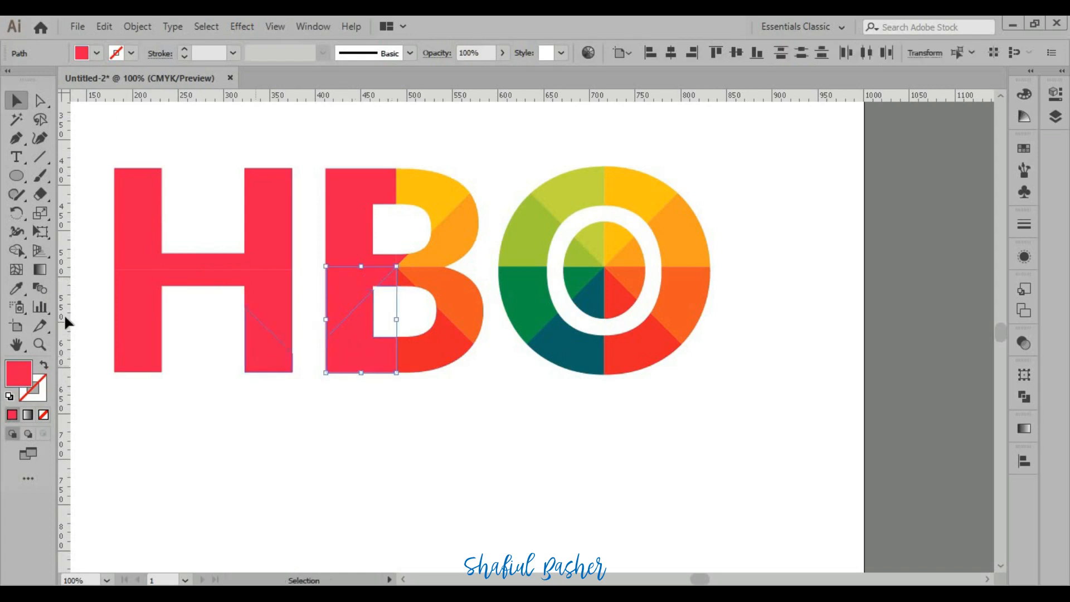
left_click(15, 289)
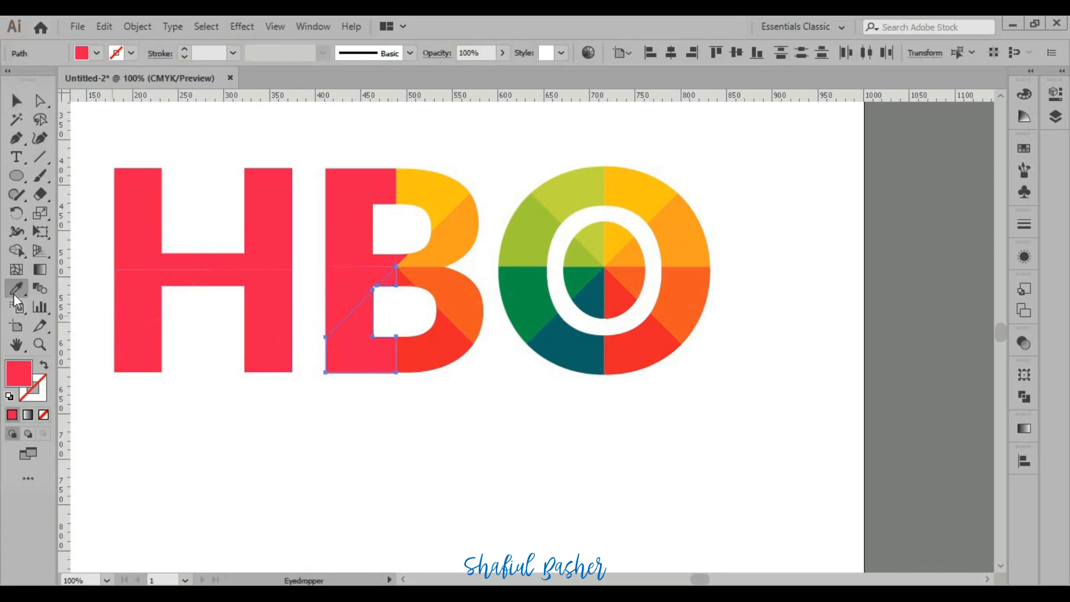
left_click(564, 350)
left_click(16, 100)
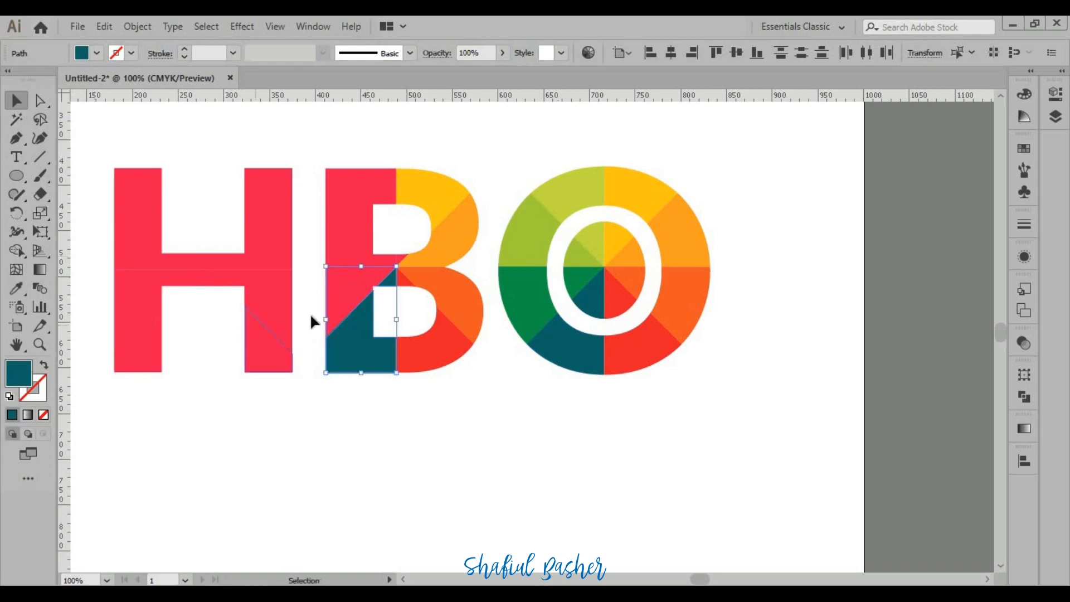
left_click(342, 307)
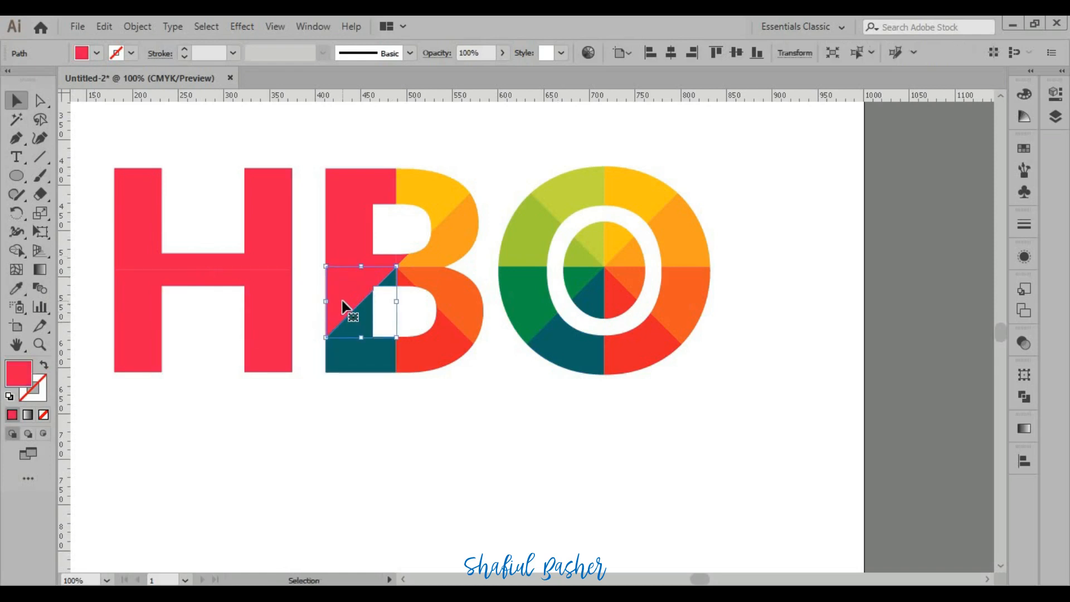
left_click(14, 288)
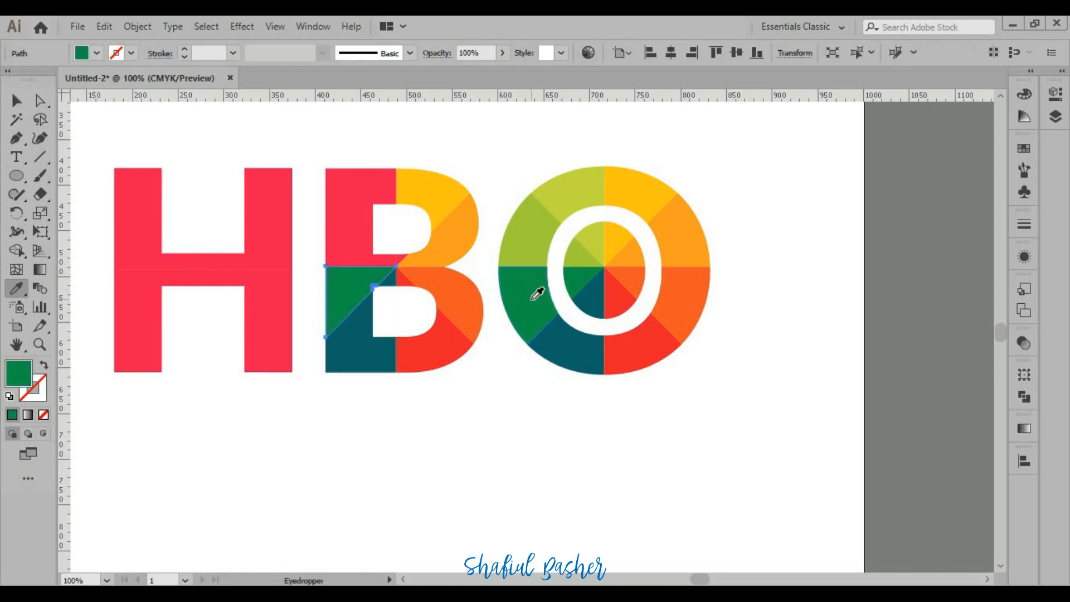
Fill the B's two large upper-left segments with the medium green and lime sampled from the corresponding O ring segments
left_click(15, 99)
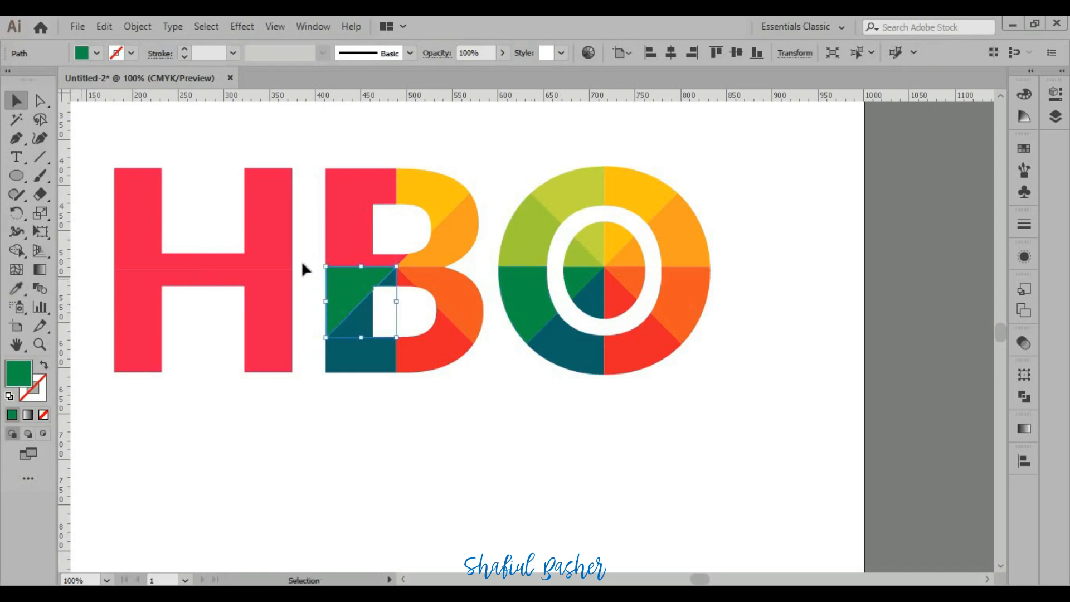
left_click(350, 258)
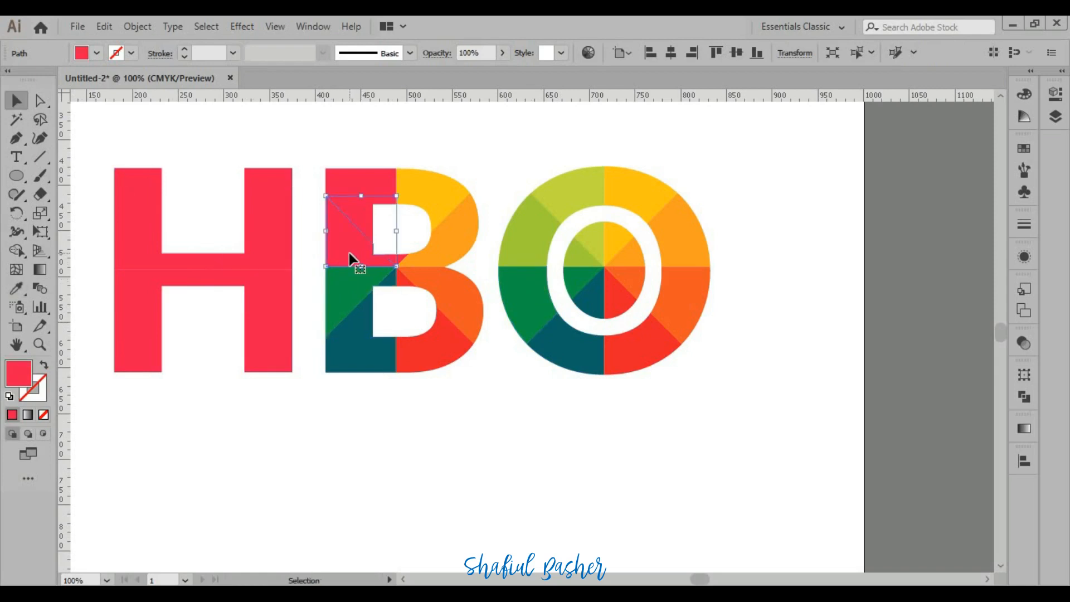
left_click(15, 288)
left_click(505, 249)
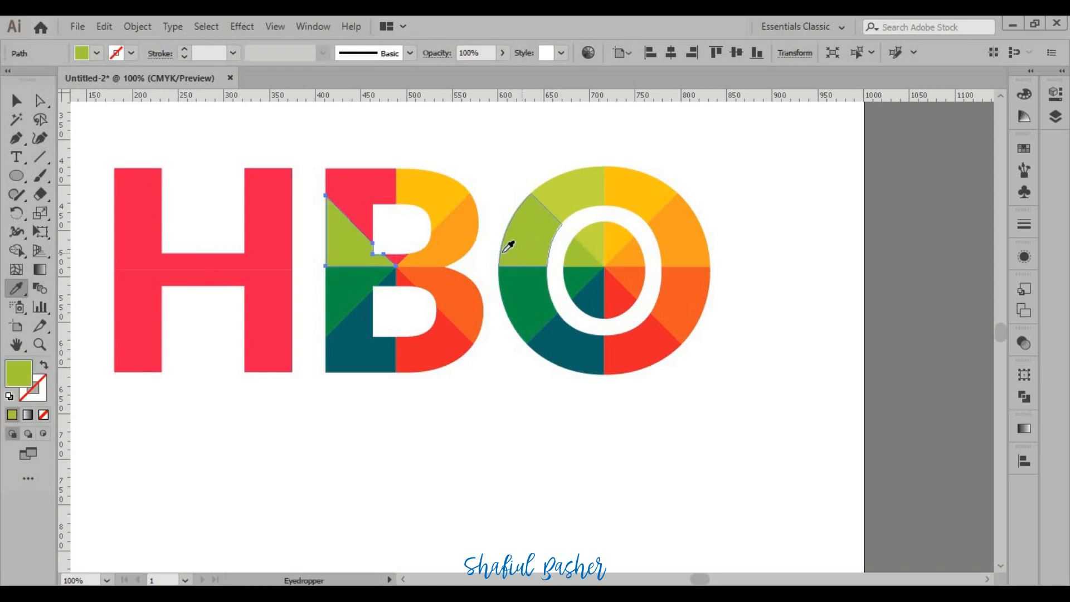
left_click(15, 99)
left_click(341, 178)
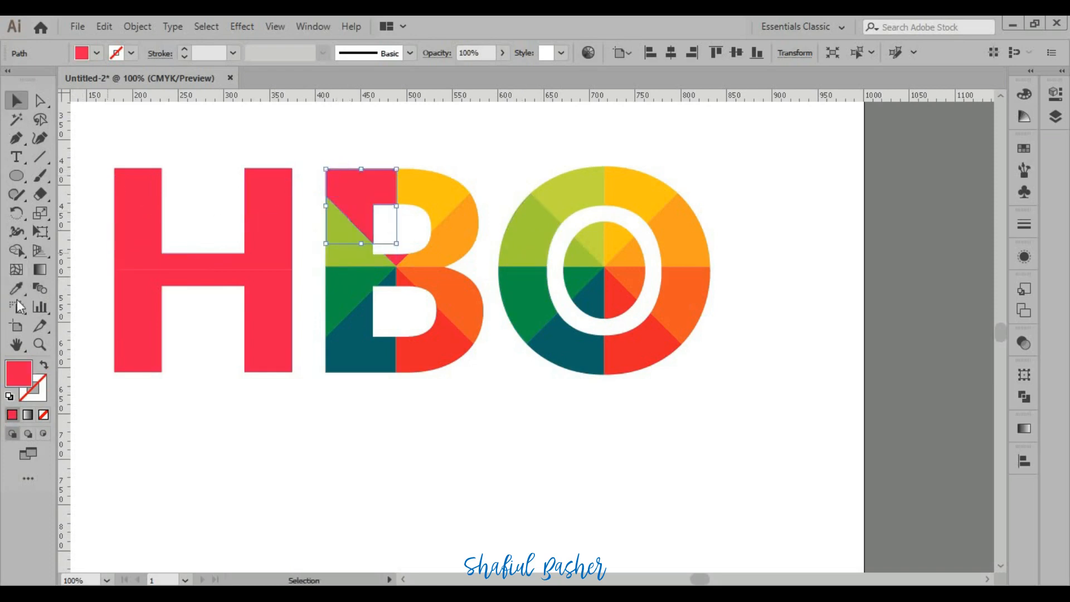
left_click(15, 288)
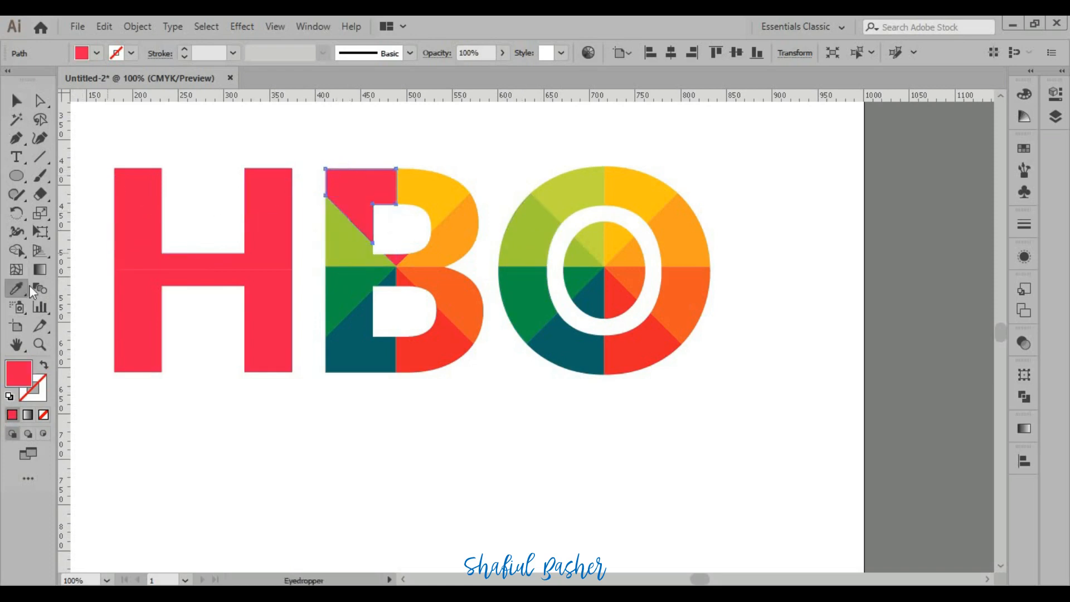
left_click(554, 203)
Fill the two small B pieces just above its centre with lime left of the vertical split and yellow right of it
left_click(8, 99)
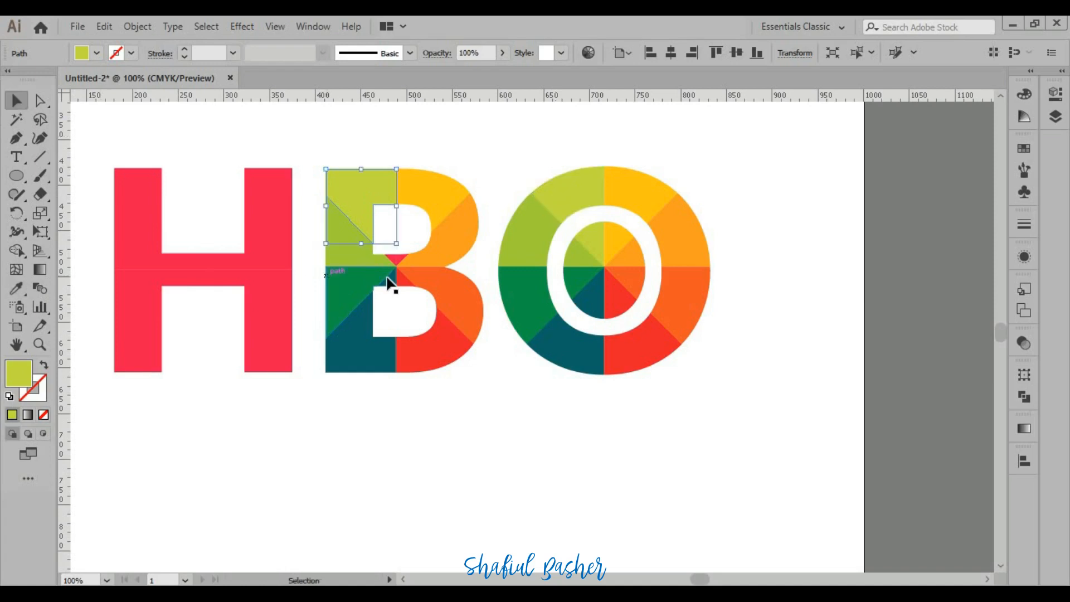
left_click(16, 288)
left_click(566, 186)
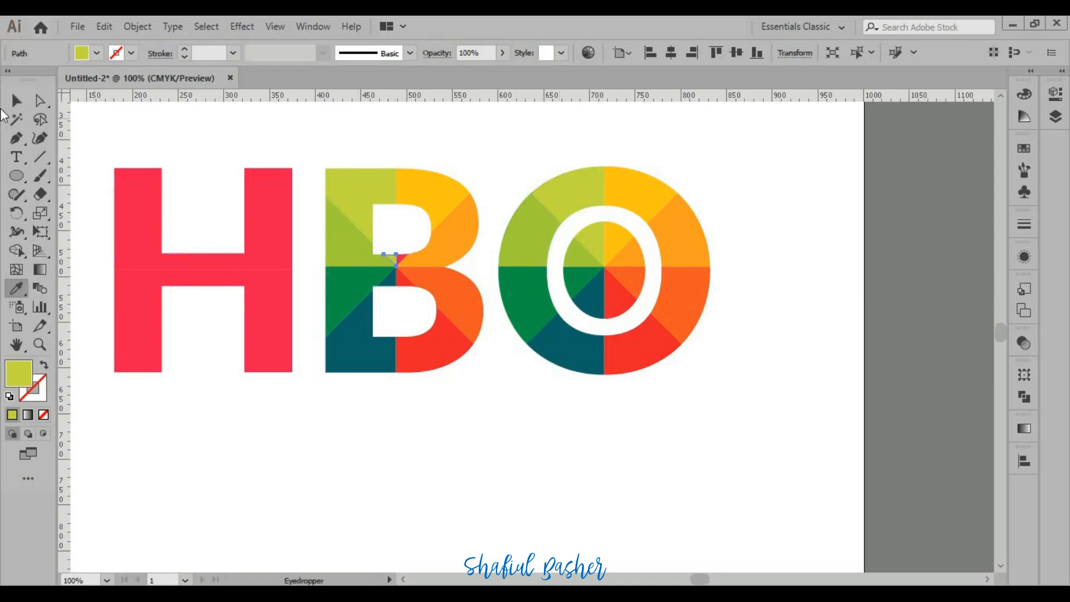
left_click(15, 106)
scroll(399, 254, "up", 2)
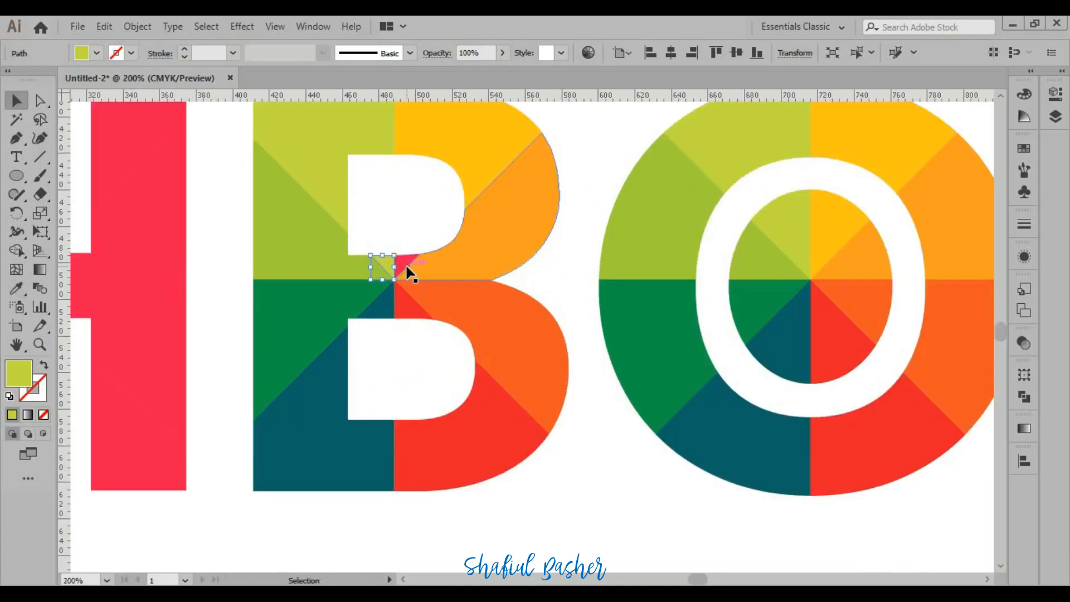
left_click(405, 264)
key("i")
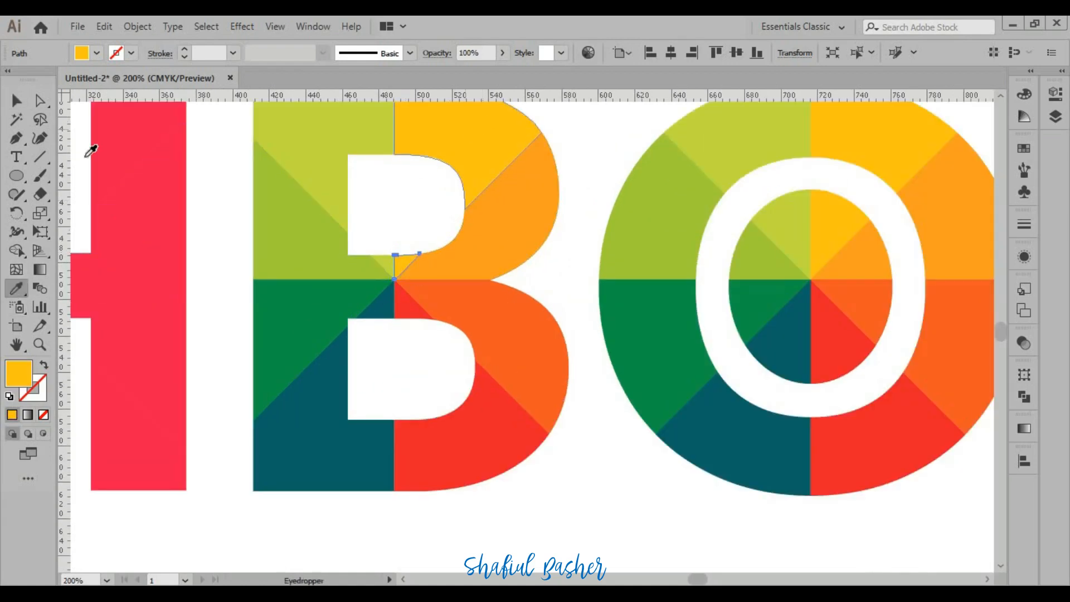
left_click(485, 125)
left_click(18, 105)
left_click(565, 268)
Fill the H's two upper-right segments with the yellow and light orange sampled from the matching B segments
scroll(563, 269, "down", 2)
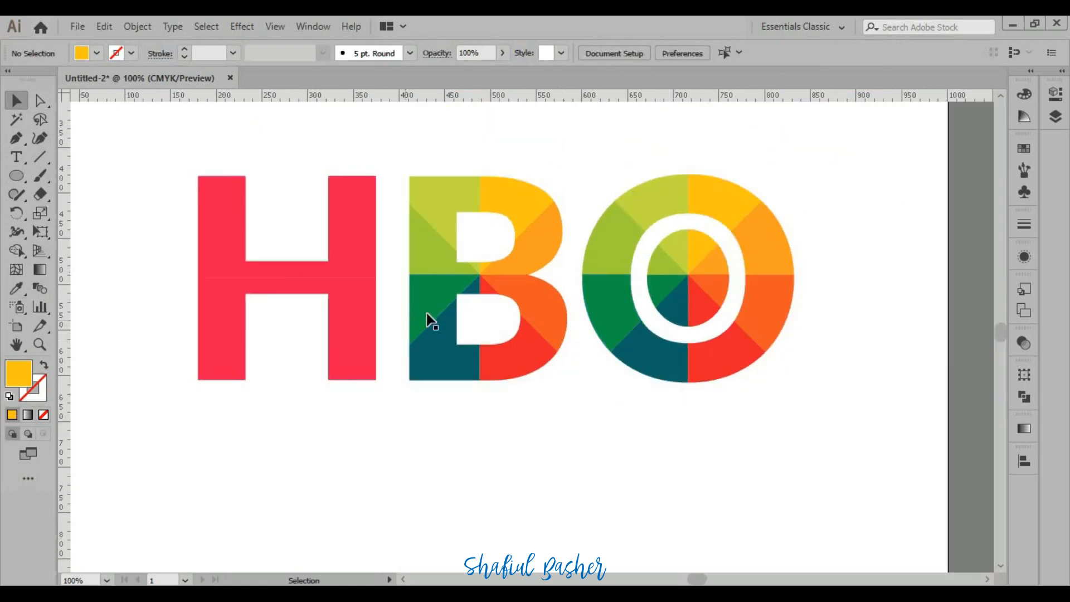
left_click(355, 195)
left_click(16, 288)
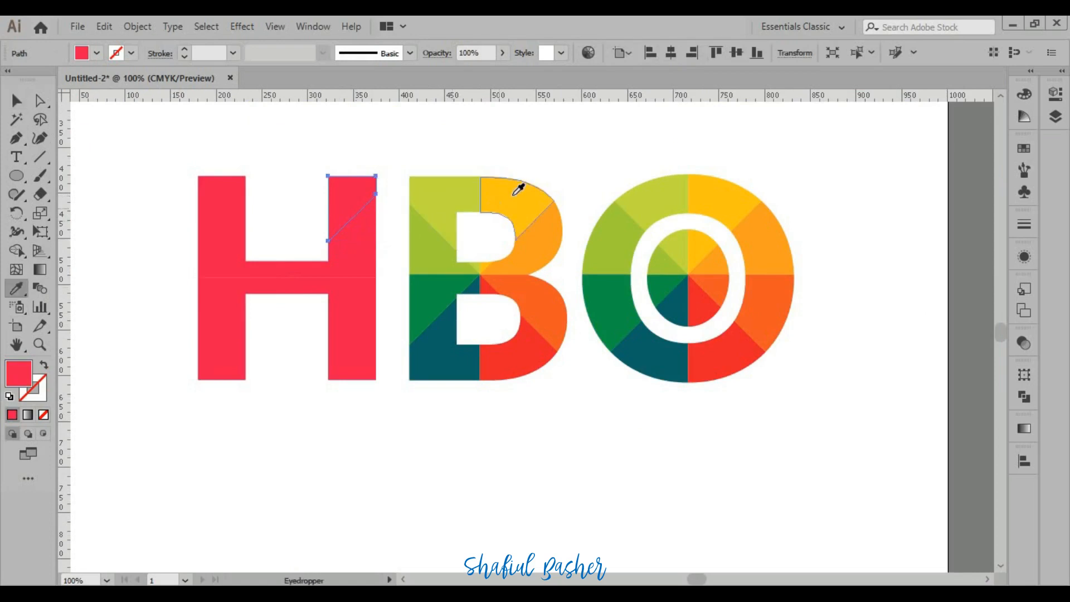
left_click(518, 190)
left_click(16, 100)
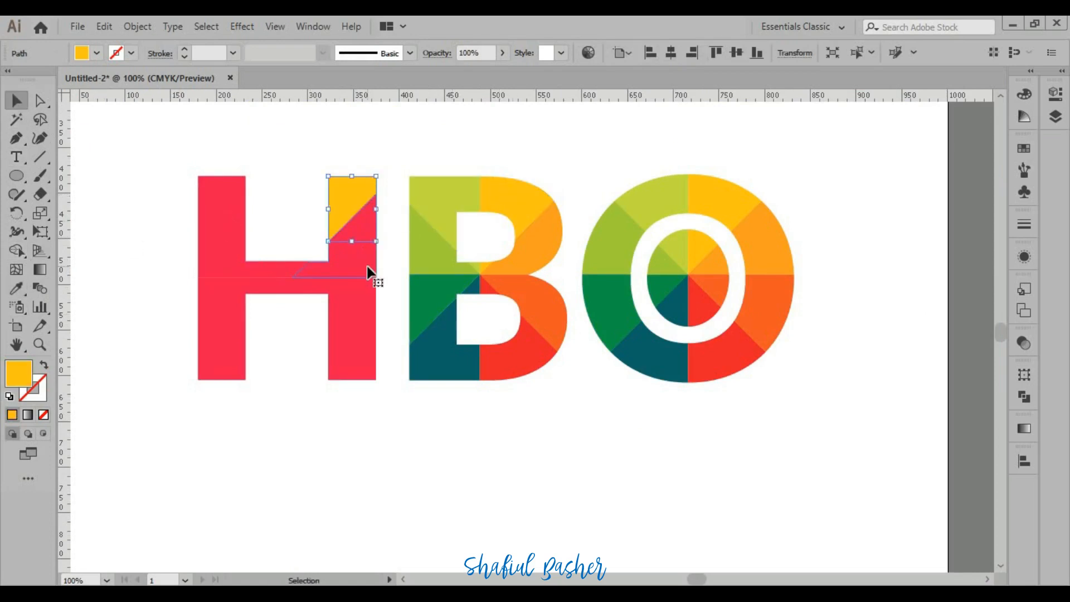
left_click(367, 273)
left_click(16, 288)
left_click(543, 220)
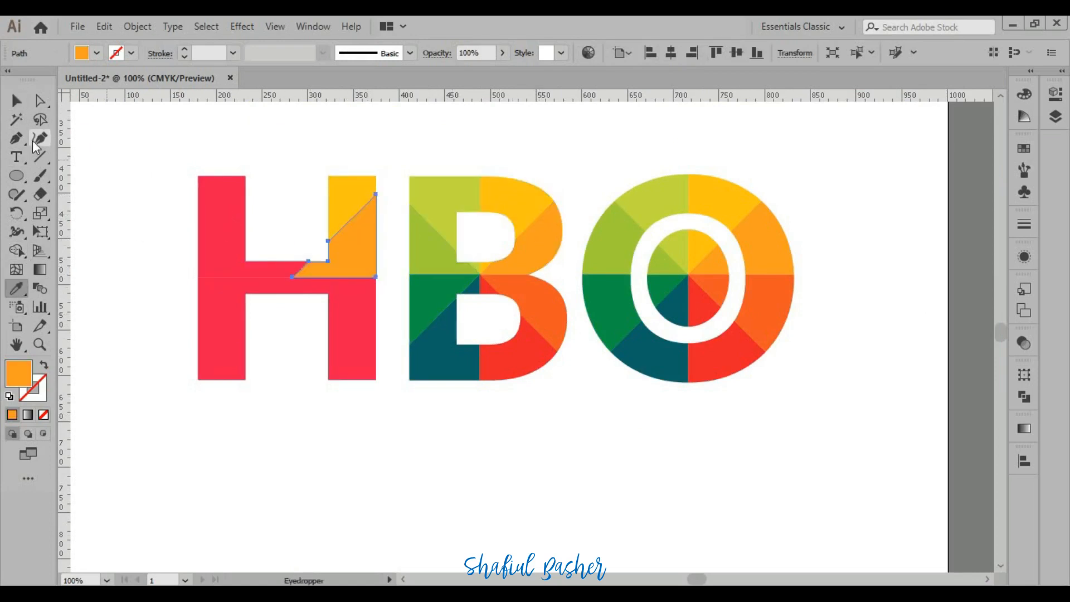
Fill the H's lower-right segments, including the small crossbar piece, with the dark orange and red sampled from the matching B segments
left_click(21, 105)
left_click(356, 303)
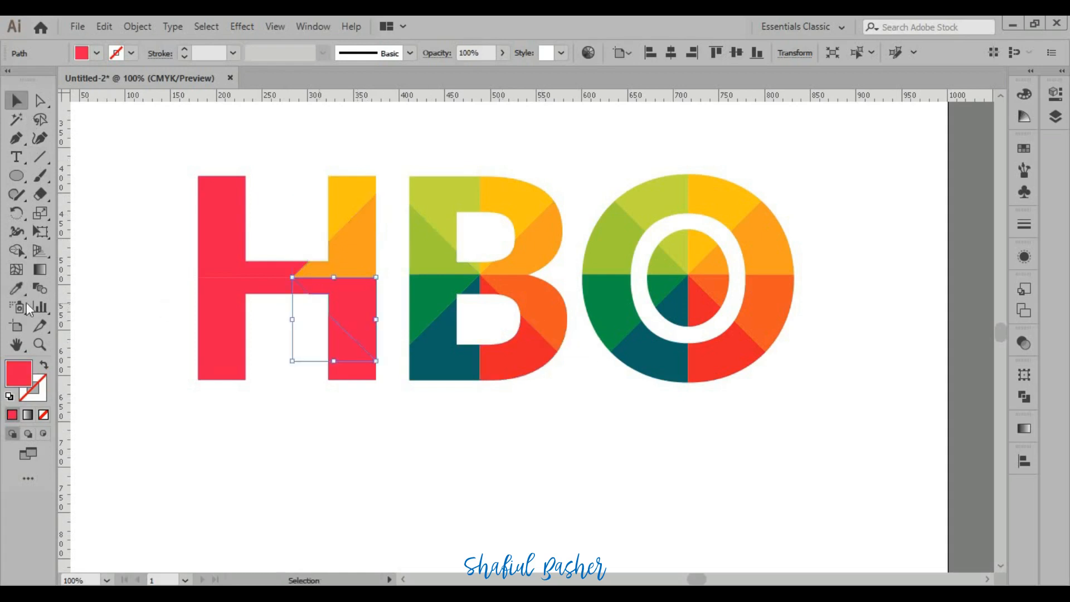
left_click(21, 291)
left_click(543, 311)
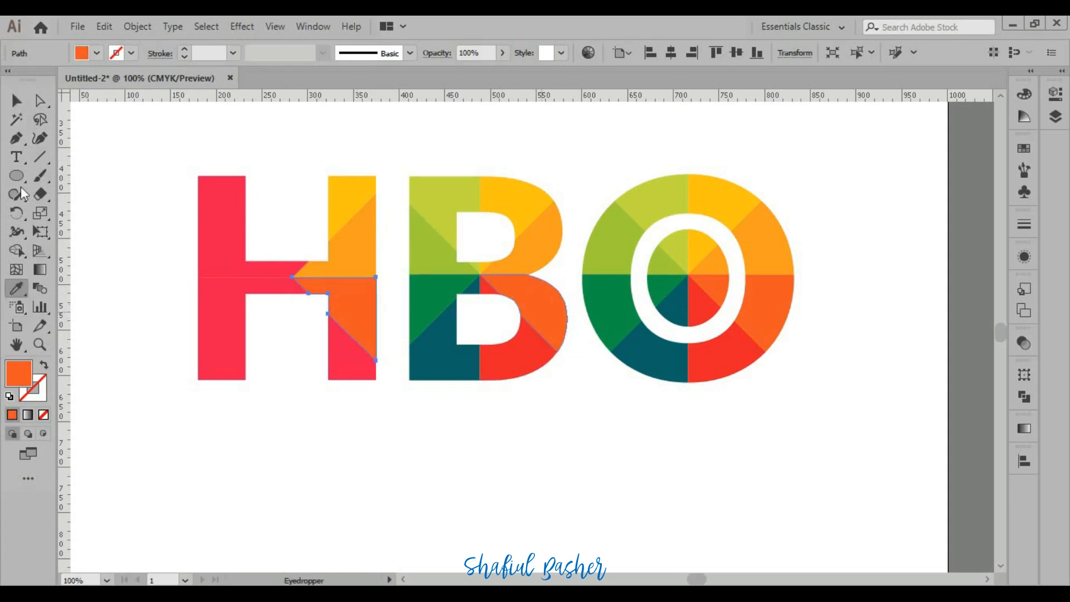
left_click(11, 101)
left_click(346, 377)
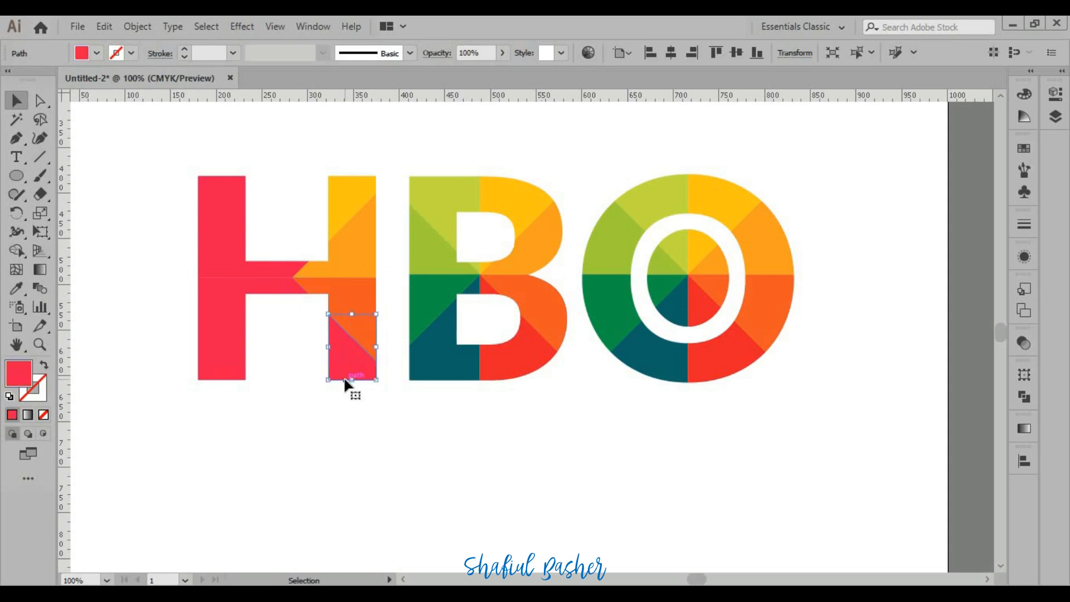
left_click(307, 299, "shift")
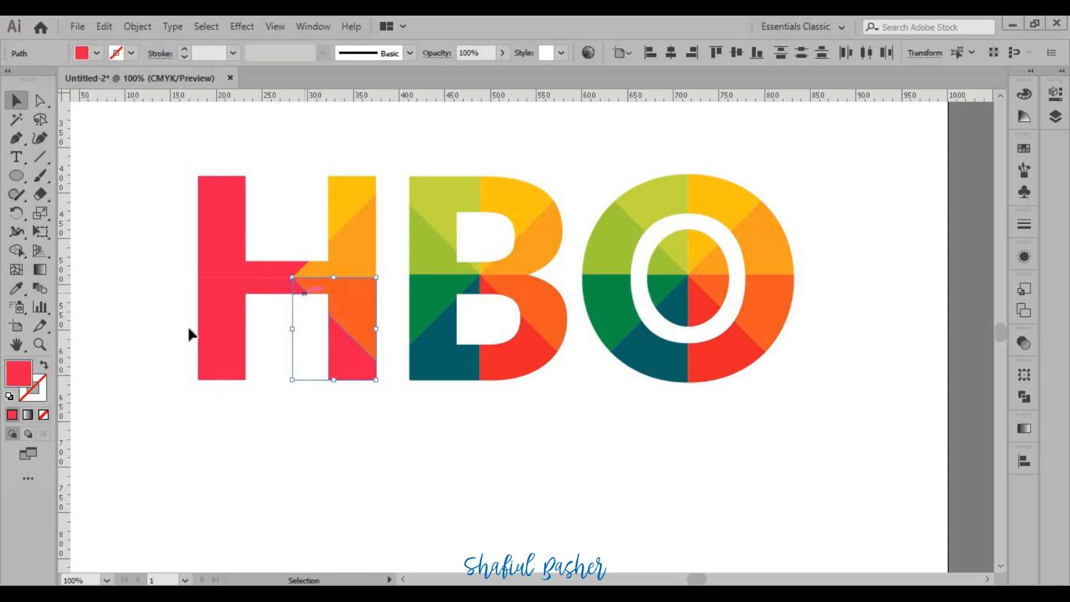
left_click(16, 286)
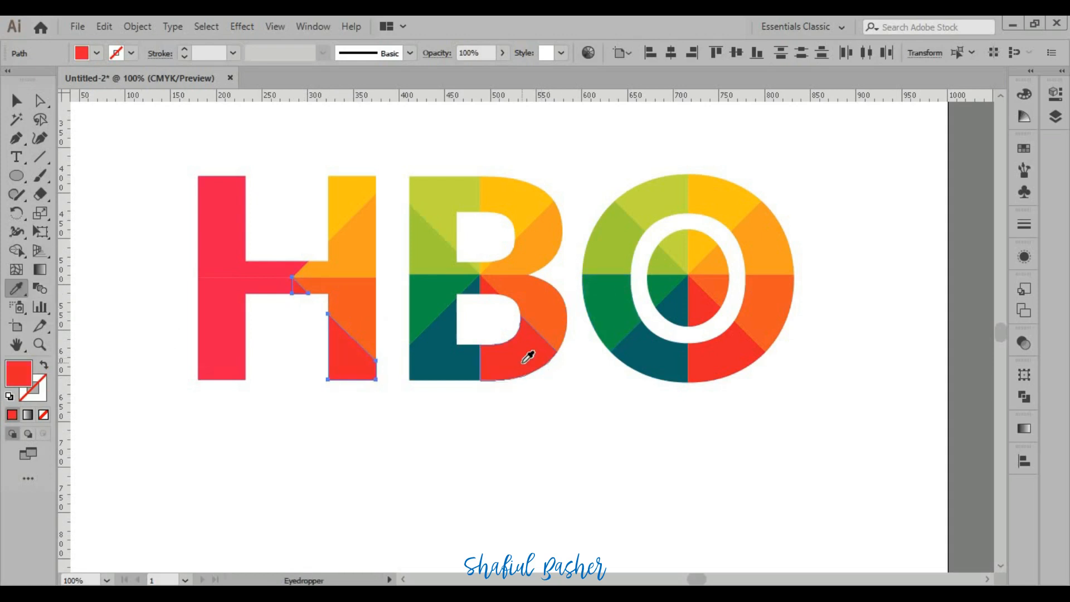
Fill the H's lower-left segments, including the small crossbar piece, with the teal and green sampled from the matching B segments
key("v")
left_click(216, 378)
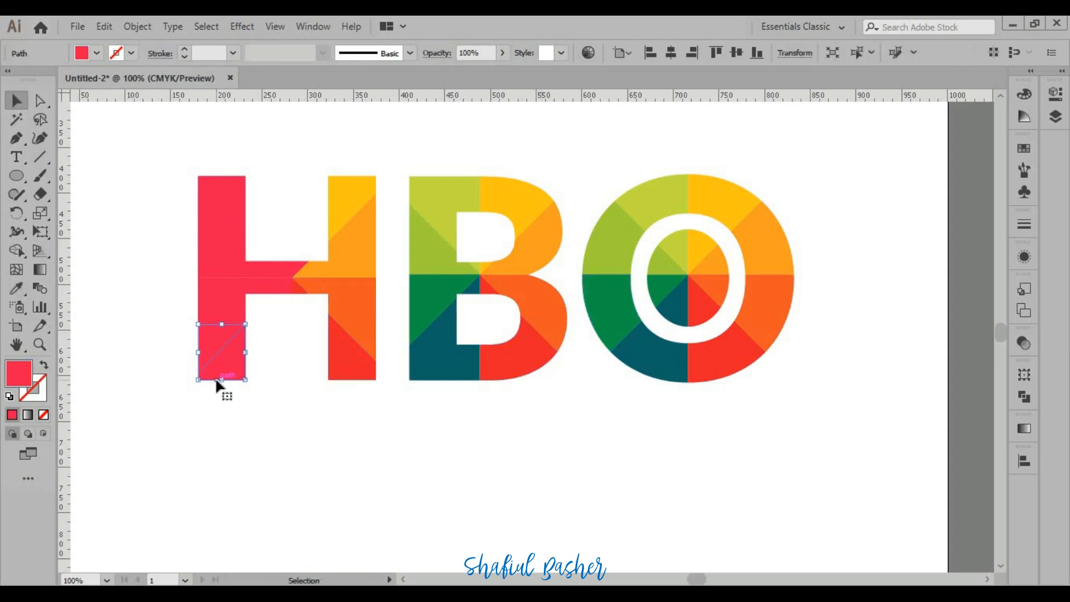
left_click(286, 296, "shift")
key("i")
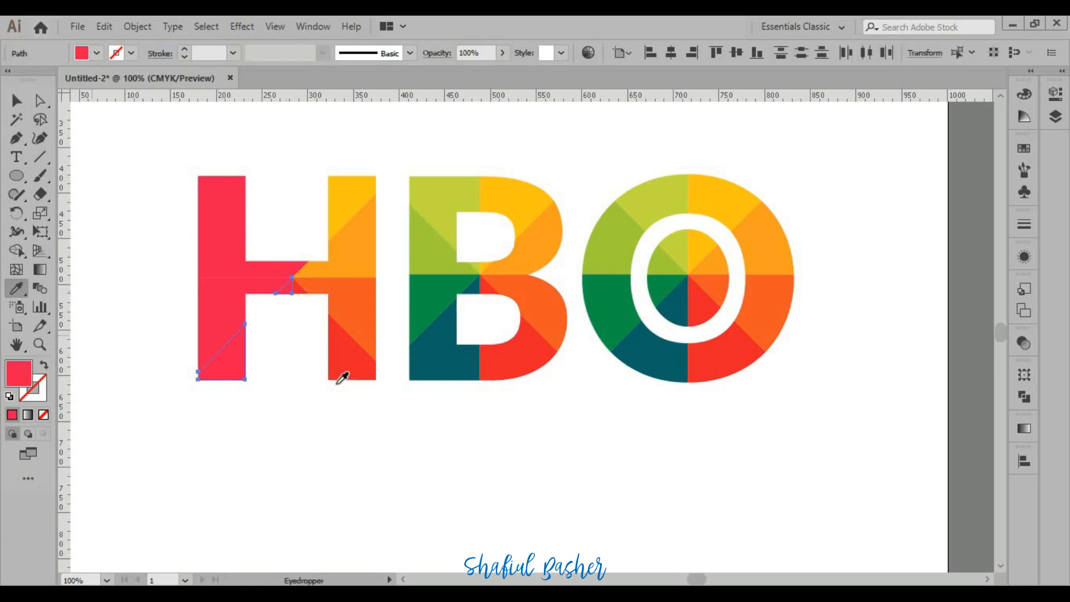
left_click(435, 364)
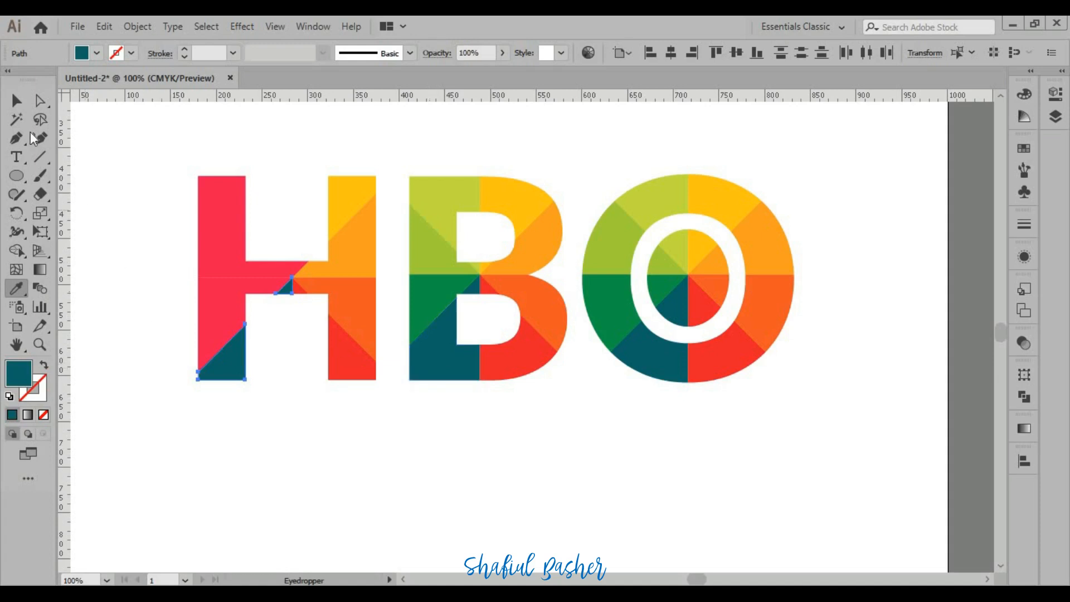
key("v")
left_click(230, 318)
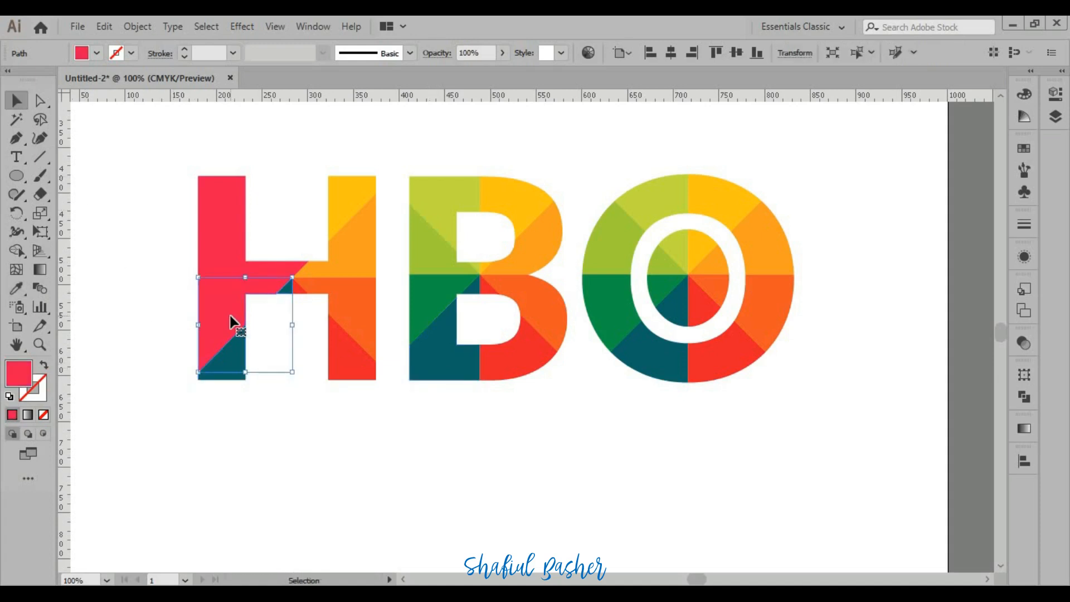
key("i")
left_click(439, 283)
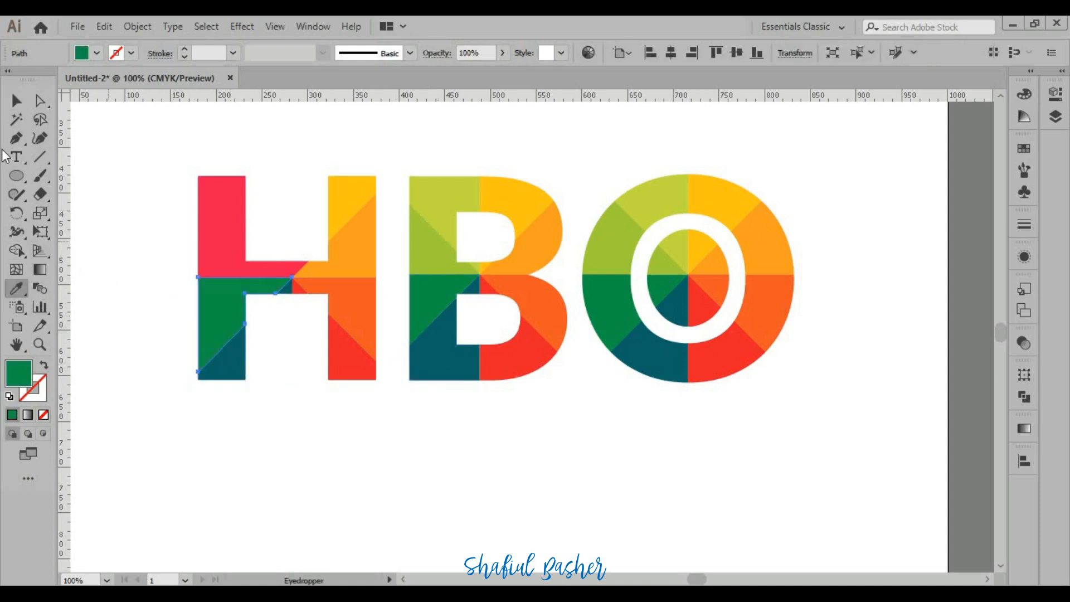
Fill the H's large left segment just above the horizontal split with the medium green sampled from the matching B segment
key("v")
left_click(167, 234)
left_click(228, 262)
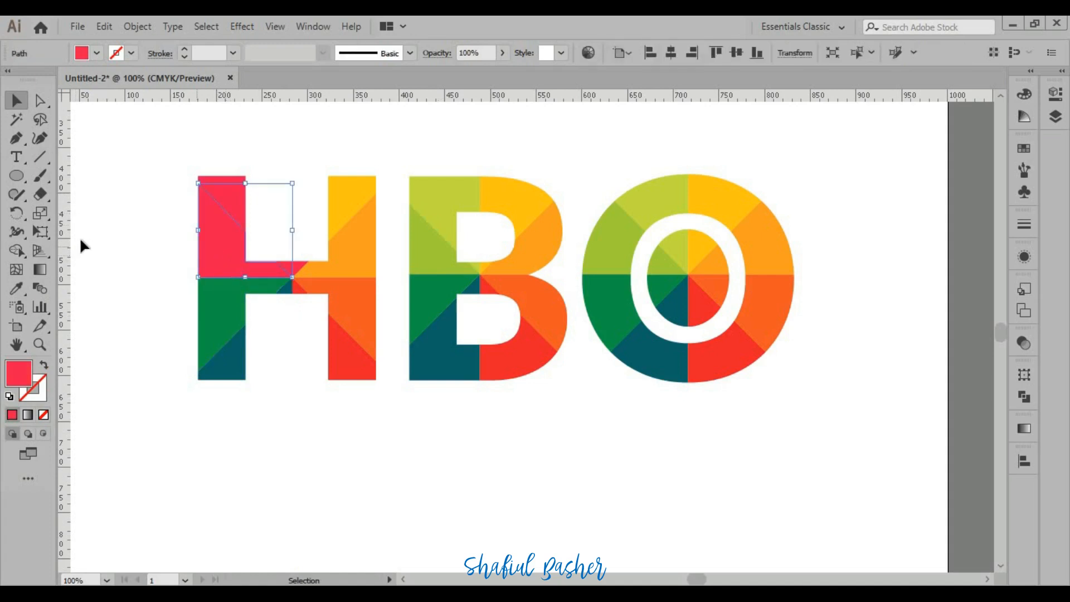
left_click(16, 288)
left_click(429, 251)
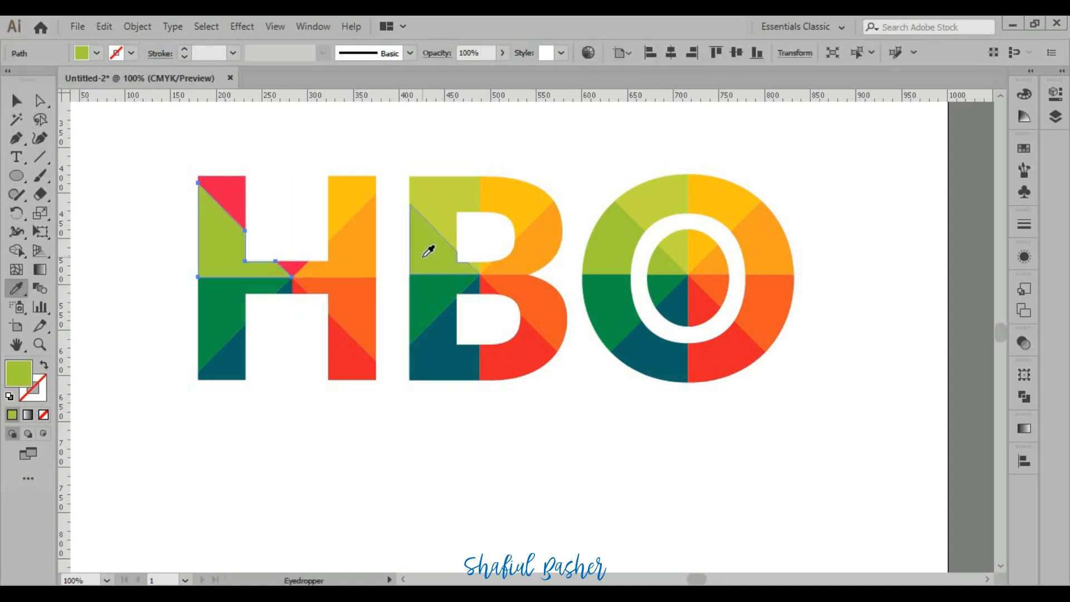
Fill the H's top-left segment and the small crossbar piece left of the vertical split with the lime sampled from the B
left_click(16, 100)
left_click(122, 181)
left_click(233, 196)
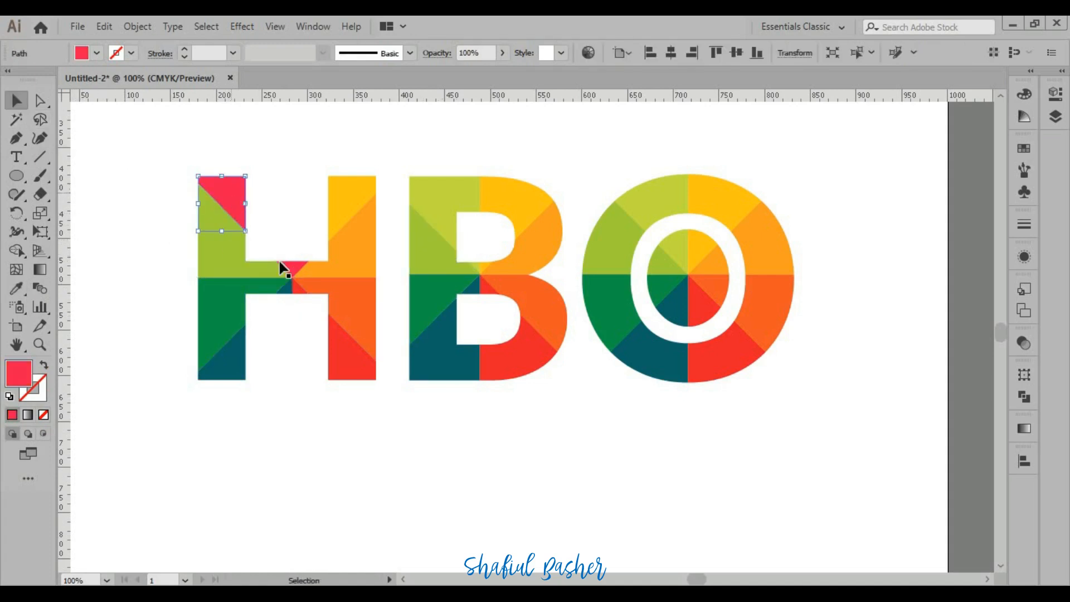
left_click(284, 269, "shift")
left_click(16, 288)
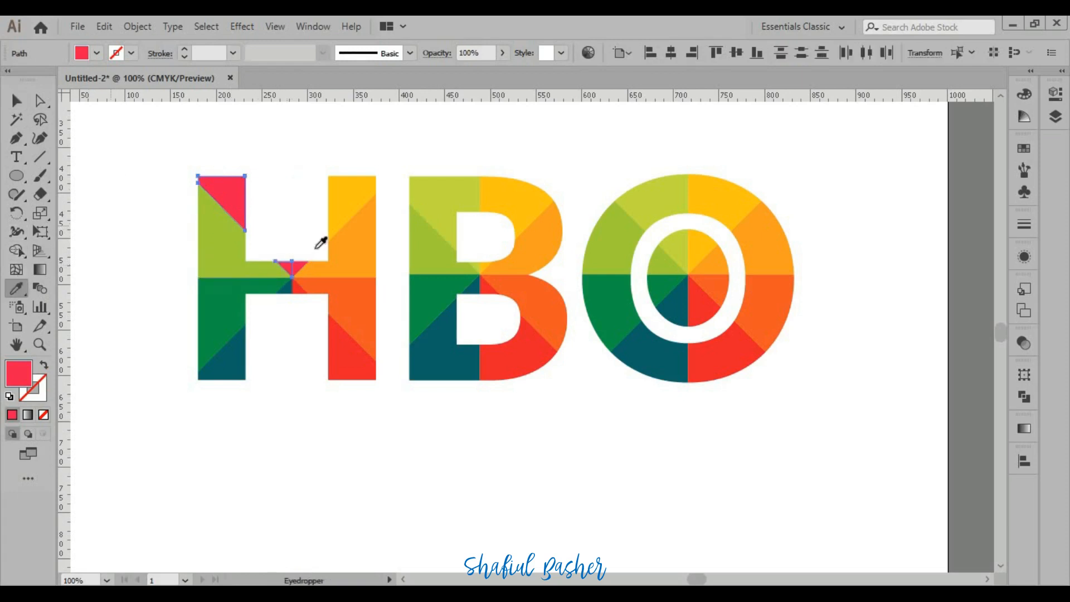
left_click(446, 191)
left_click(16, 102)
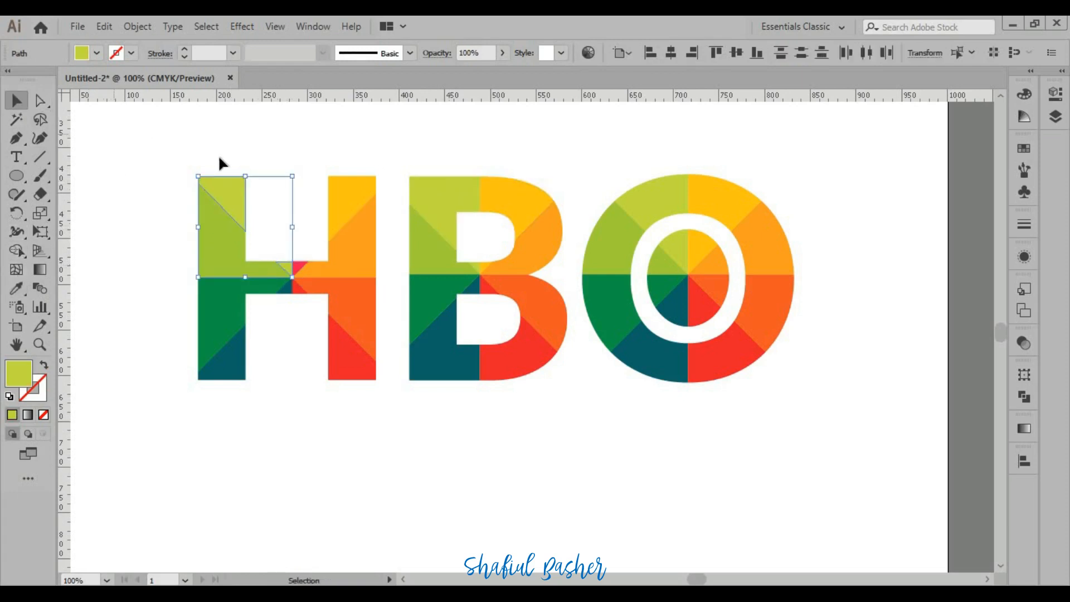
left_click(218, 155)
Fill the small crossbar piece above the H's centre, right of the vertical split, with the yellow of the H's top-right segment
left_click(300, 266)
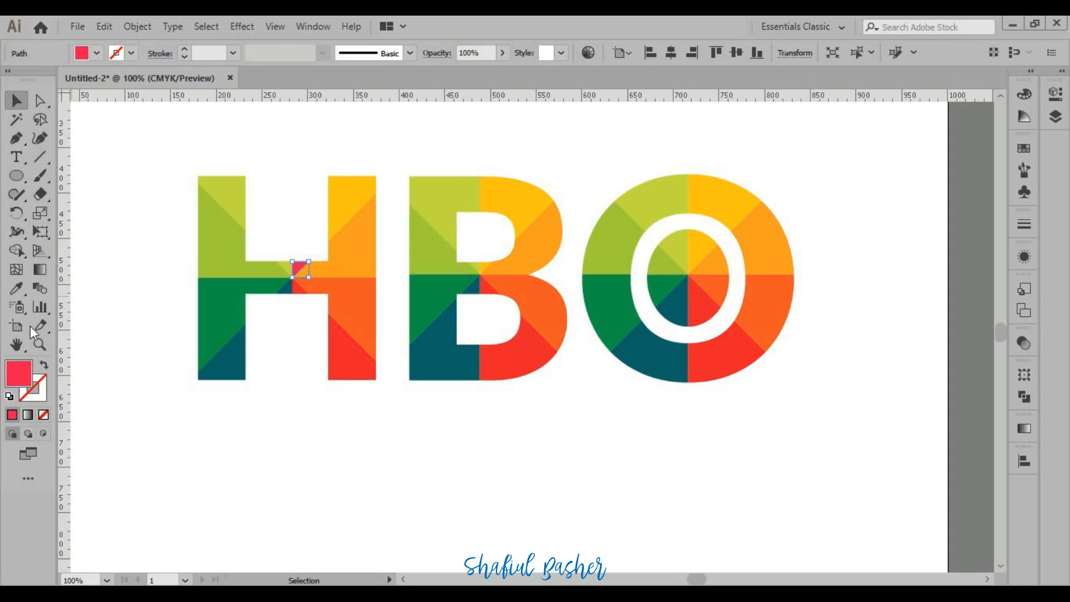
left_click(17, 288)
left_click(358, 186)
left_click(17, 101)
left_click(175, 228)
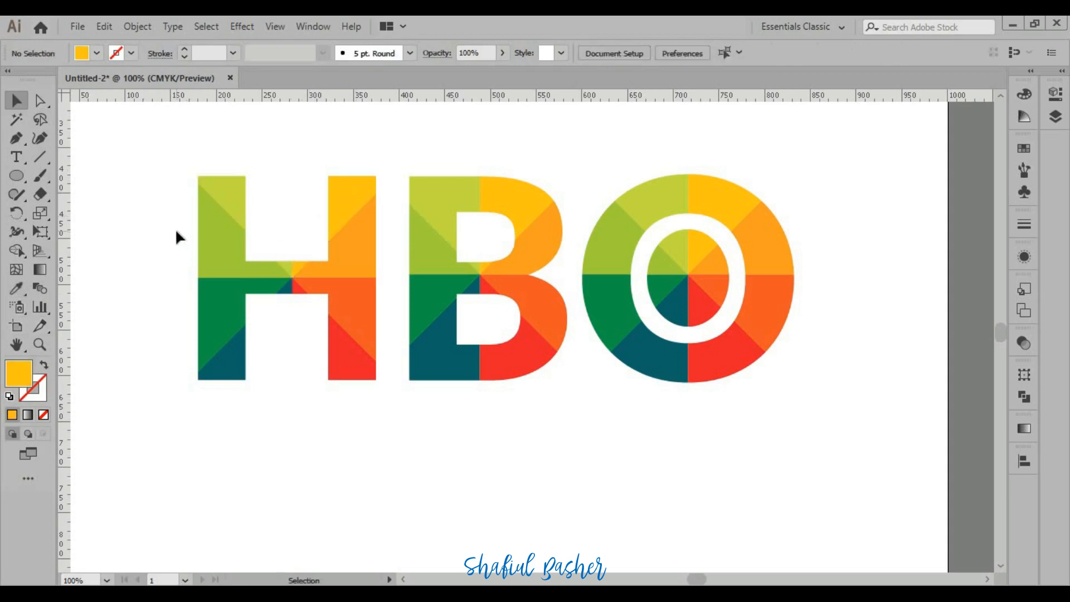
Delete the leftover set of radiating lines lying outside the artboard
key("ctrl+minus")
key("ctrl+minus")
key("ctrl+minus")
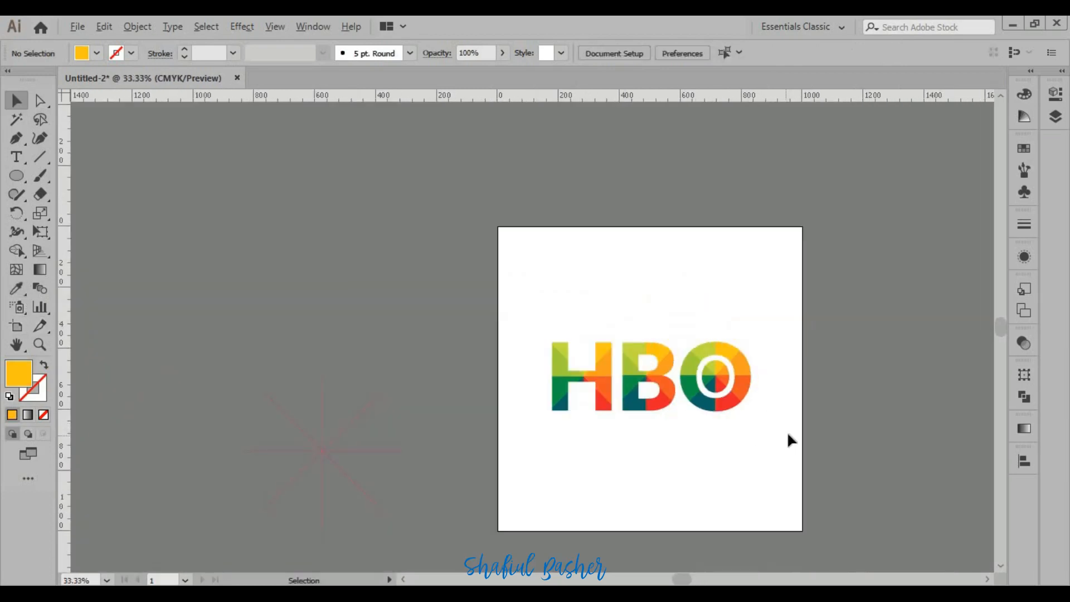
scroll(793, 429, "up", 1)
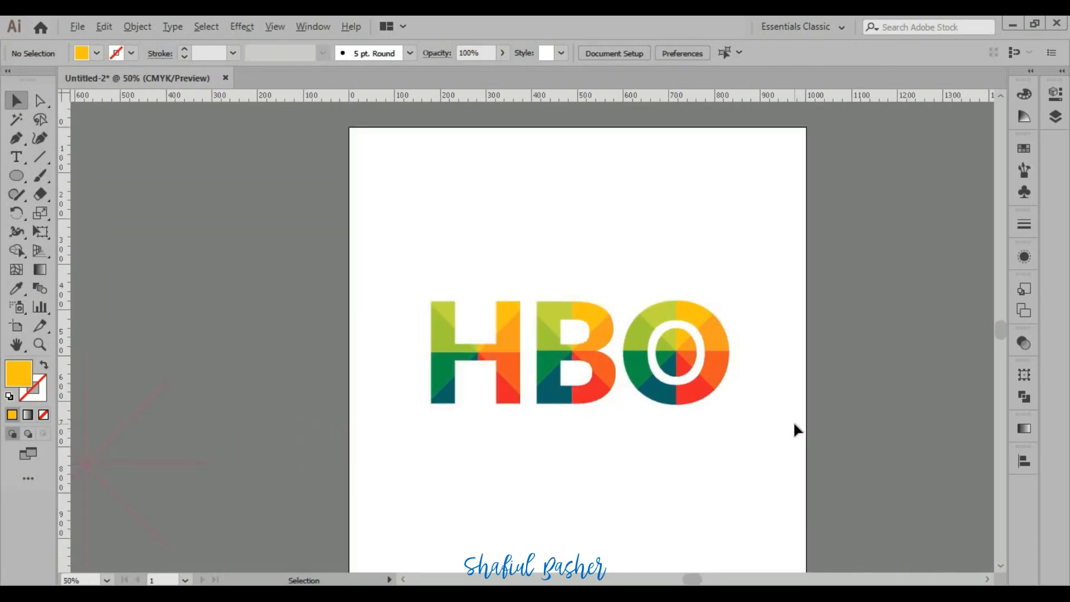
scroll(793, 430, "down", 1)
left_click_drag(359, 492, 210, 336)
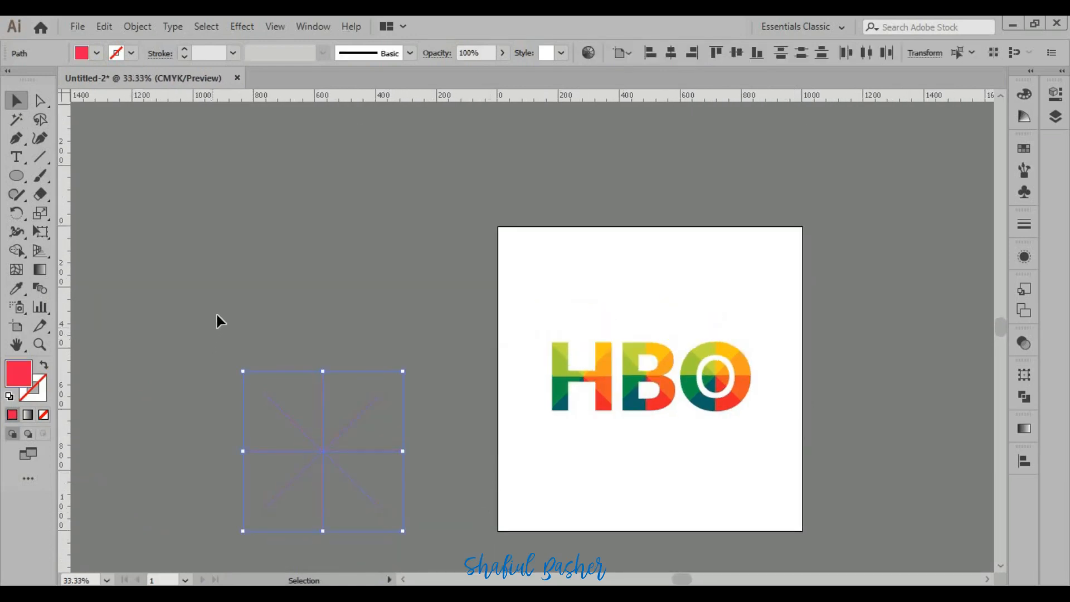
left_click(216, 315)
Draw a rectangle over the HBO letters and stretch all four of its sides to the artboard edges
left_click_drag(923, 430, 727, 375)
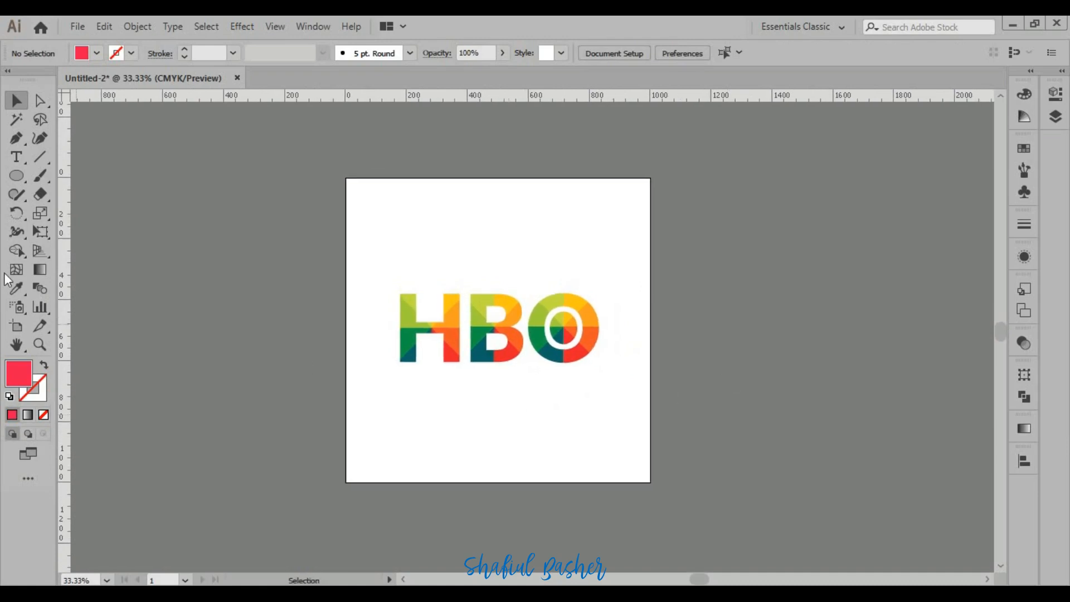
left_click_drag(16, 175, 85, 174)
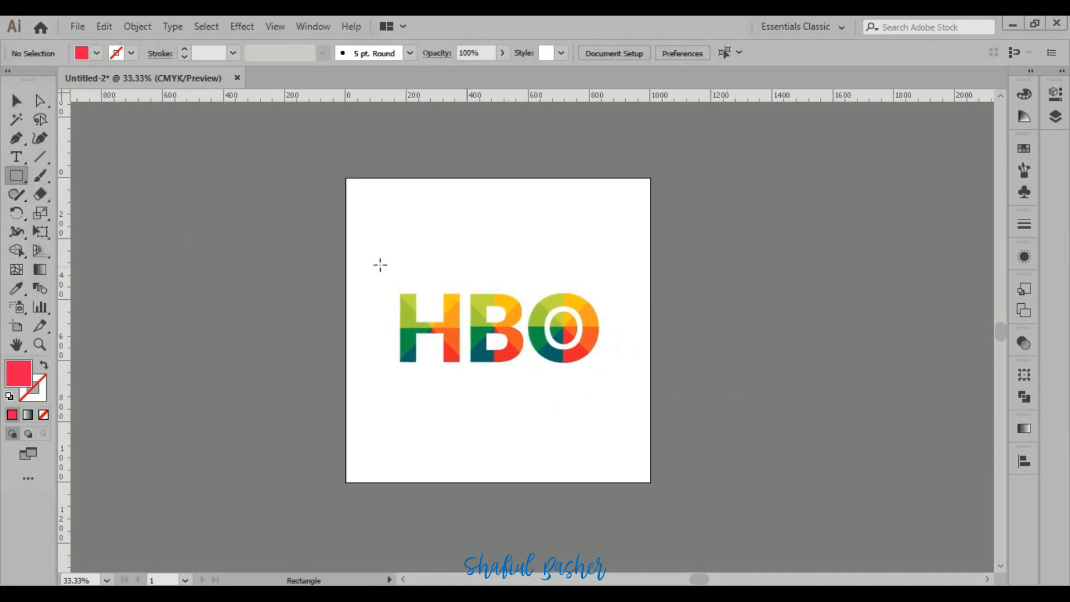
mouse_move(363, 237)
left_mouse_down()
mouse_move(523, 416)
mouse_move(634, 445)
left_mouse_up()
left_click(17, 100)
left_click_drag(497, 237, 499, 178)
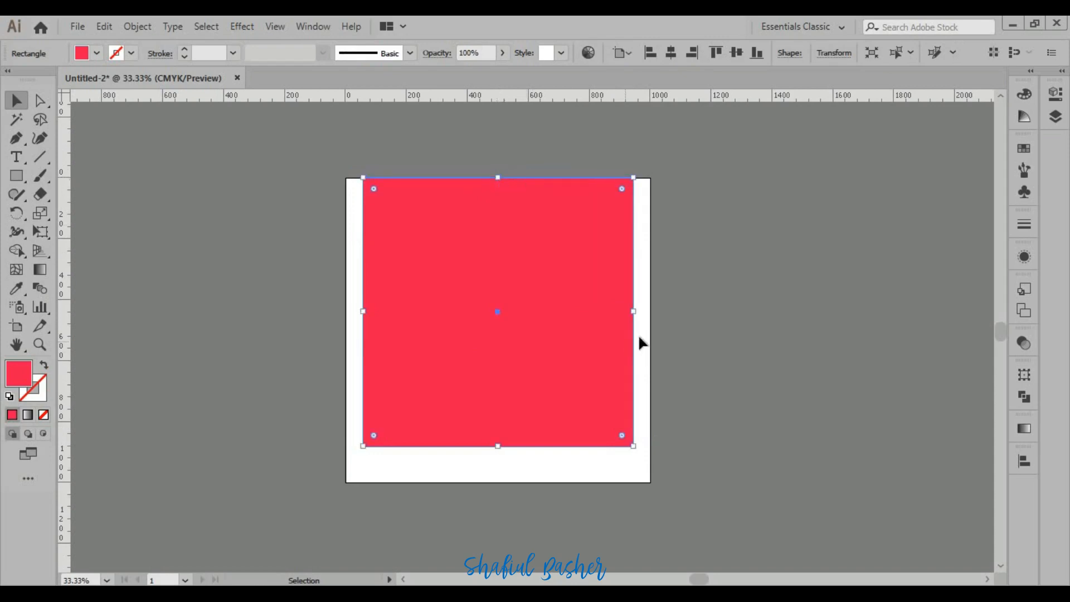
left_click_drag(634, 311, 649, 311)
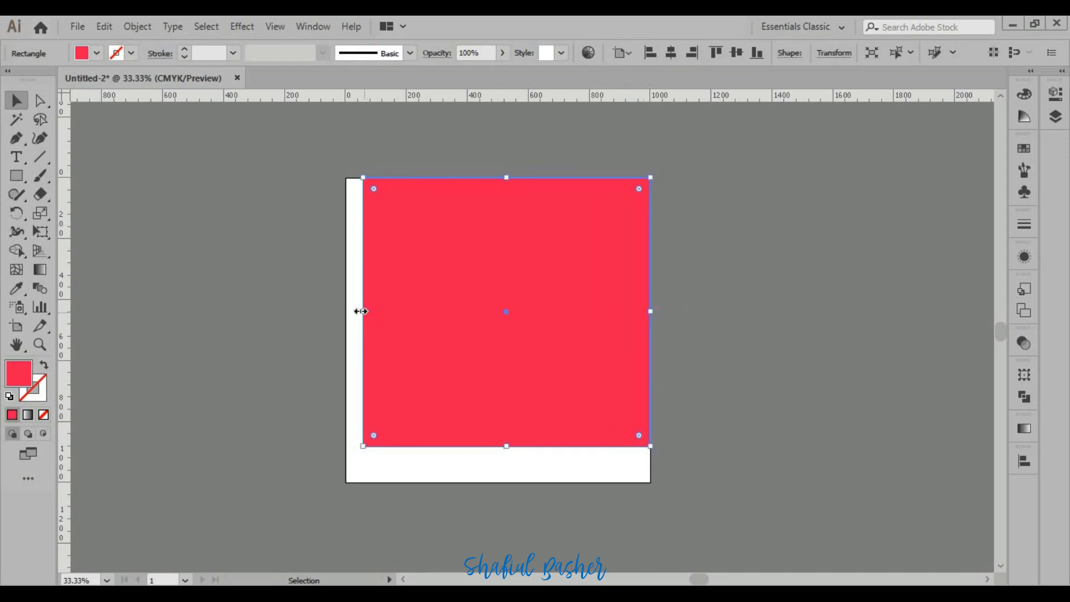
left_click_drag(361, 311, 345, 311)
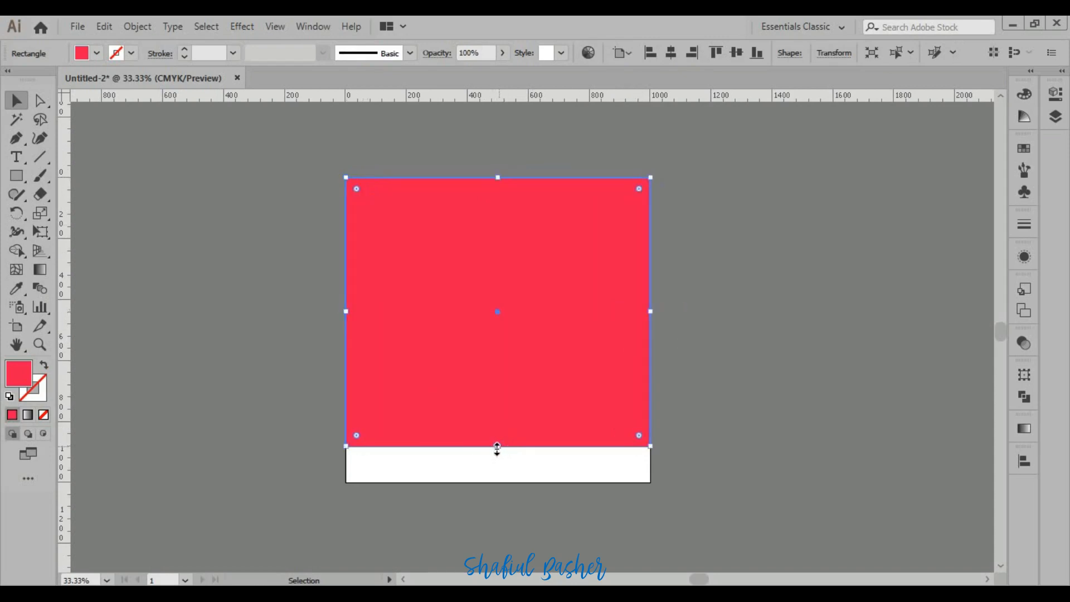
left_click_drag(497, 449, 542, 480)
Send the artboard-sized rectangle to the back so it lies behind the HBO letters
right_click(594, 400)
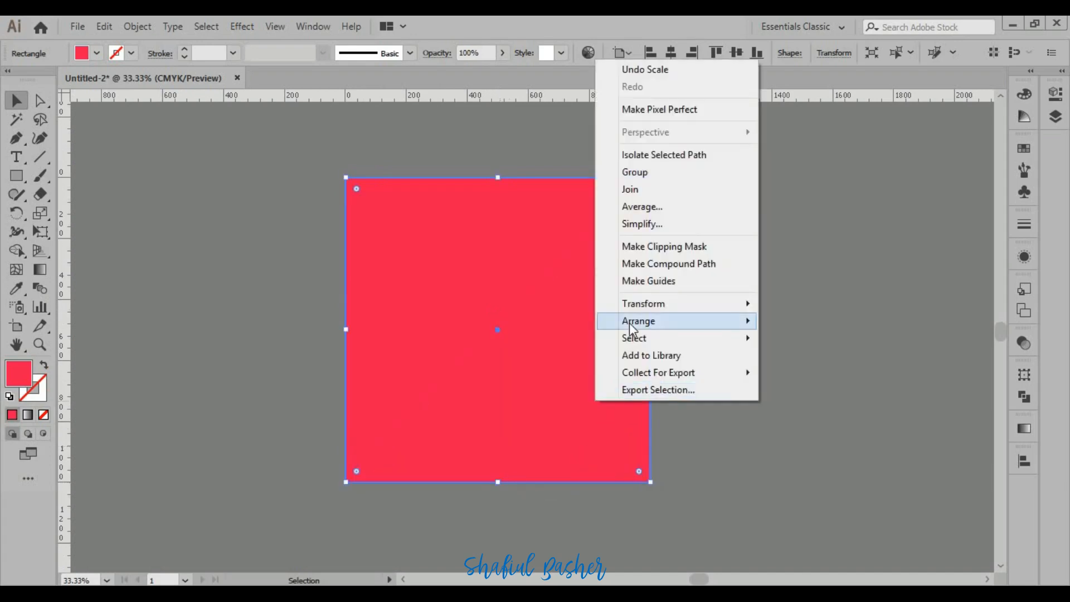
mouse_move(631, 328)
left_click(790, 372)
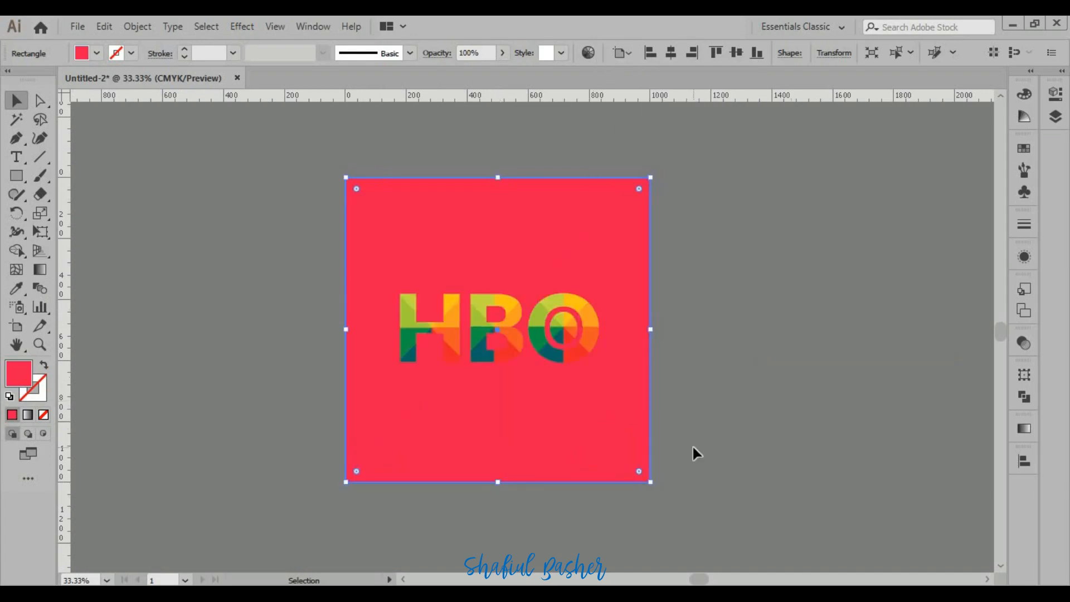
left_click(753, 396)
With the background rectangle selected, switch to the browser and copy 20000 Leagues Under the Sea (#1B1464) from the Flat UI Dutch palette
left_click(459, 476)
key("alt+Tab")
left_click(537, 495)
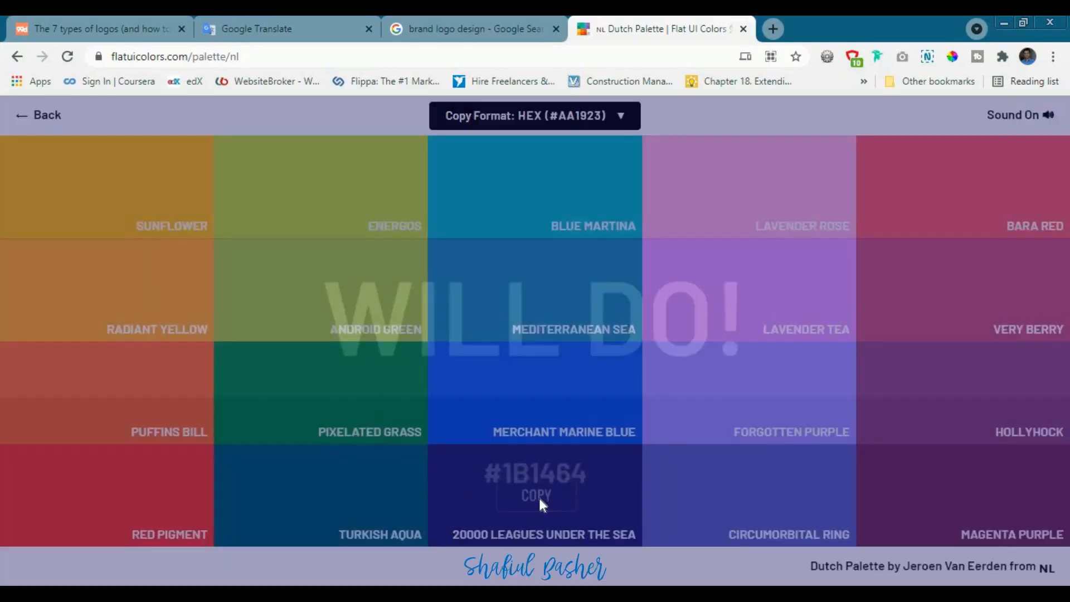
Switch back to Illustrator and fill the background rectangle with the copied navy #1B1464
key("alt+Tab")
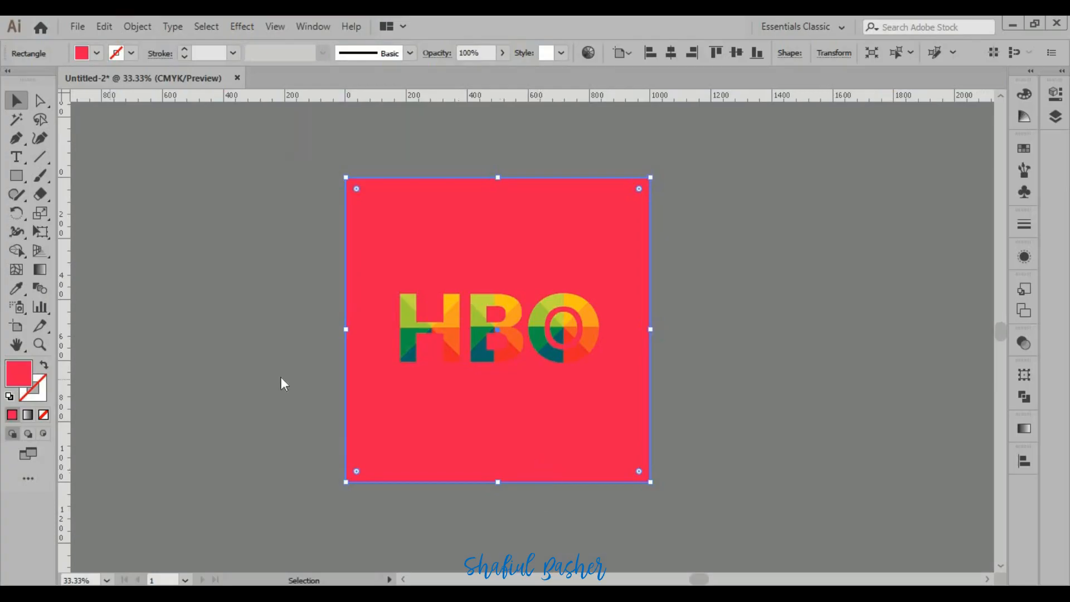
double_click(19, 373)
key("ctrl+v")
left_click(455, 80)
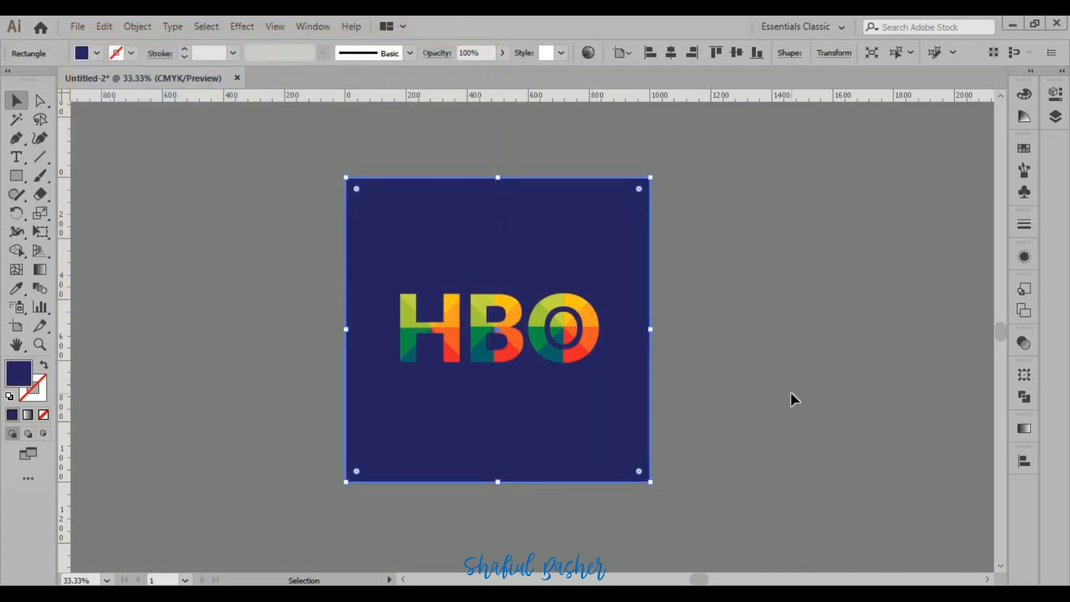
left_click(791, 394)
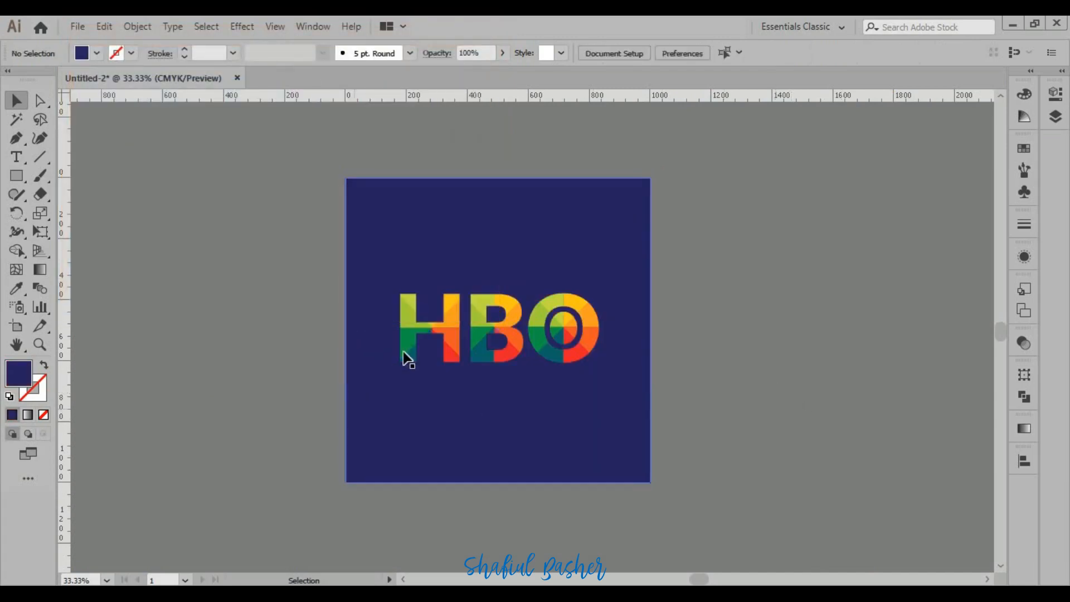
Examine the coloured letter segments against the navy background, both close up and with the whole artboard in view
scroll(283, 332, "up", 2)
scroll(892, 337, "up", 2)
scroll(857, 332, "down", 1)
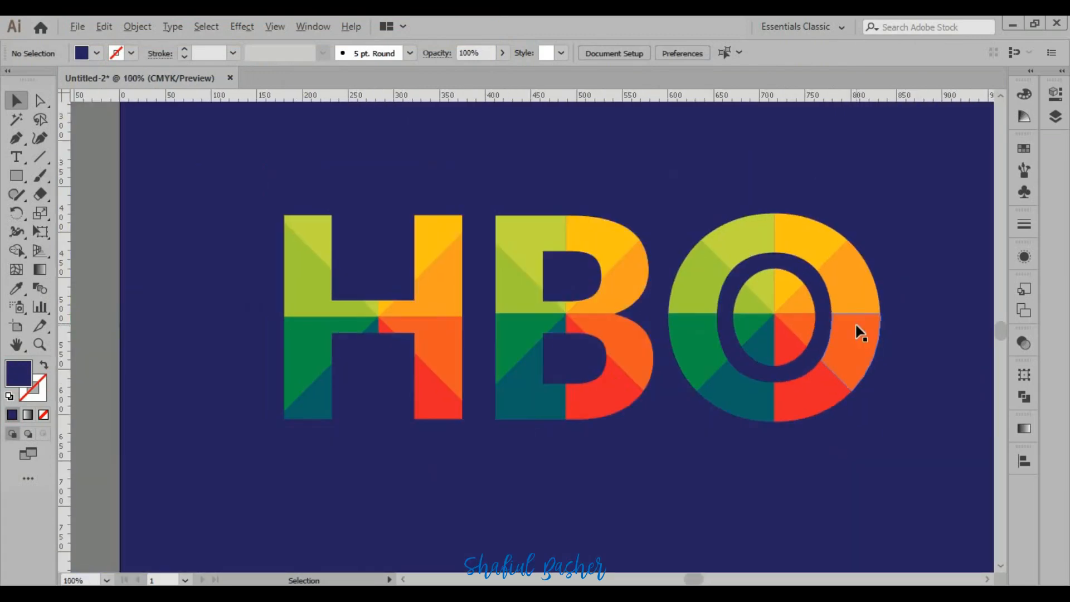
scroll(641, 348, "down", 2)
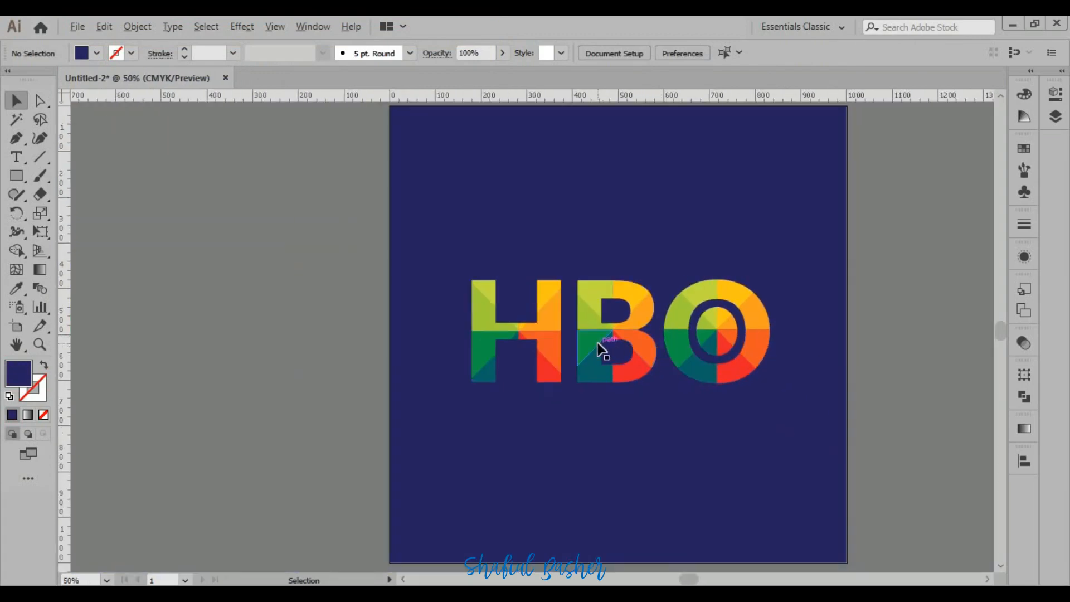
scroll(602, 350, "down", 1)
left_click_drag(819, 362, 691, 356)
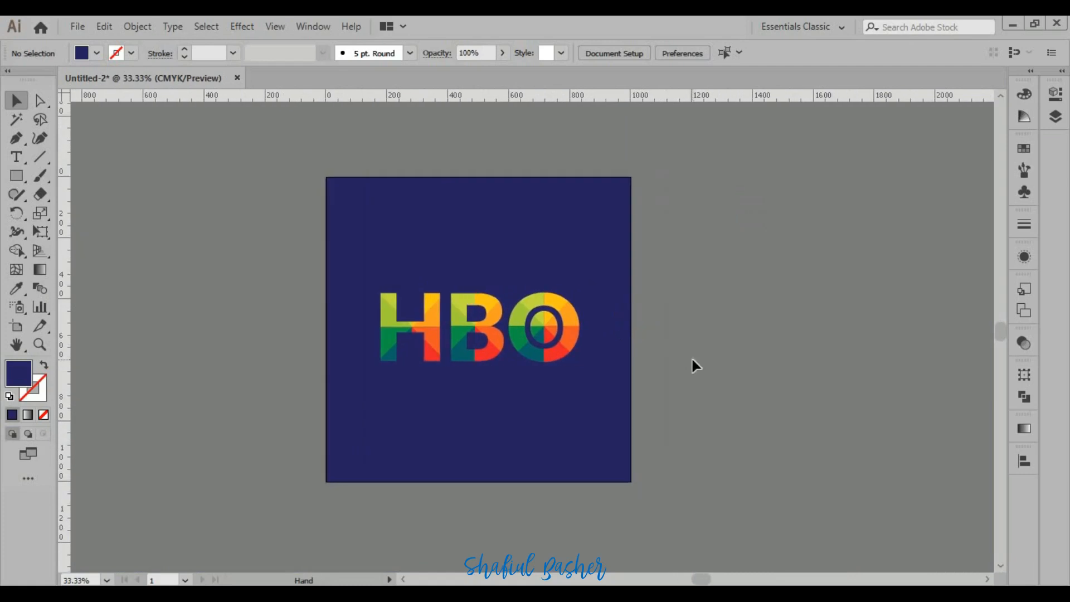
scroll(473, 363, "up", 1)
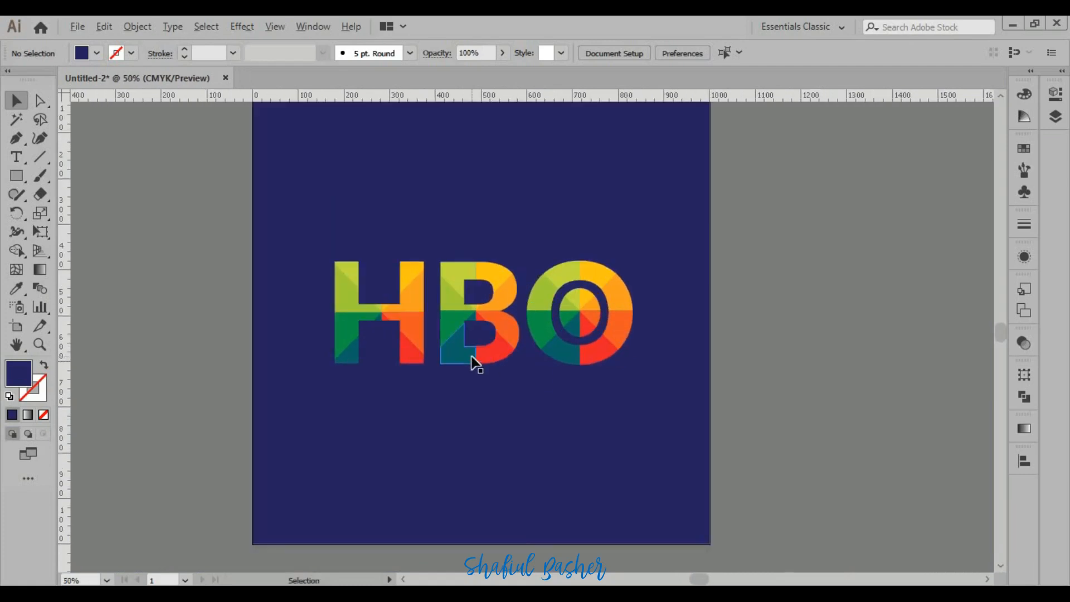
scroll(473, 363, "down", 1)
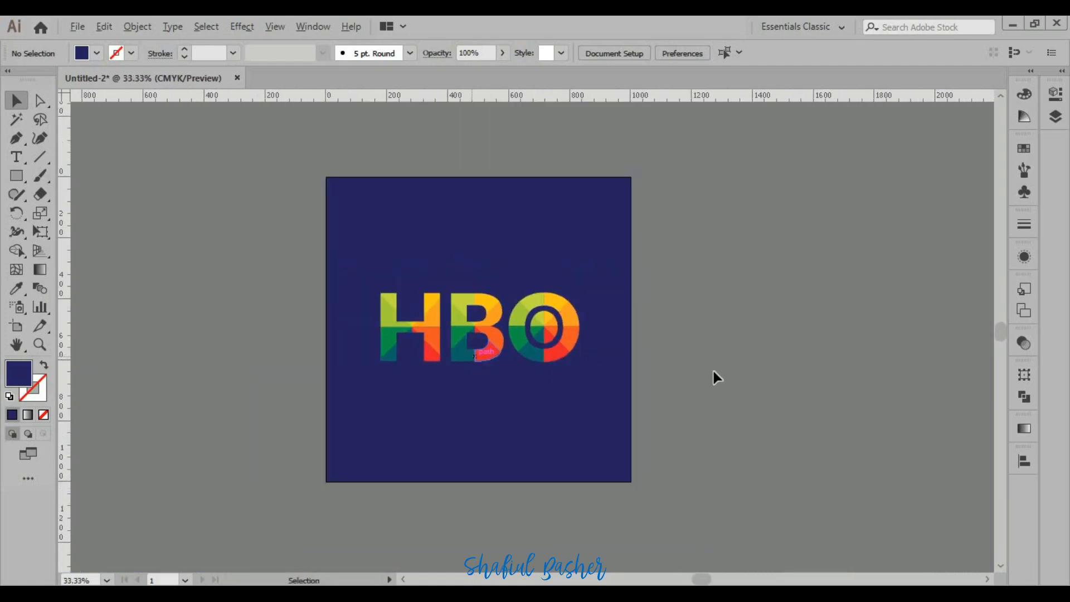
Recolour the background rectangle behind the HBO letters to a dark charcoal grey
left_click(483, 442)
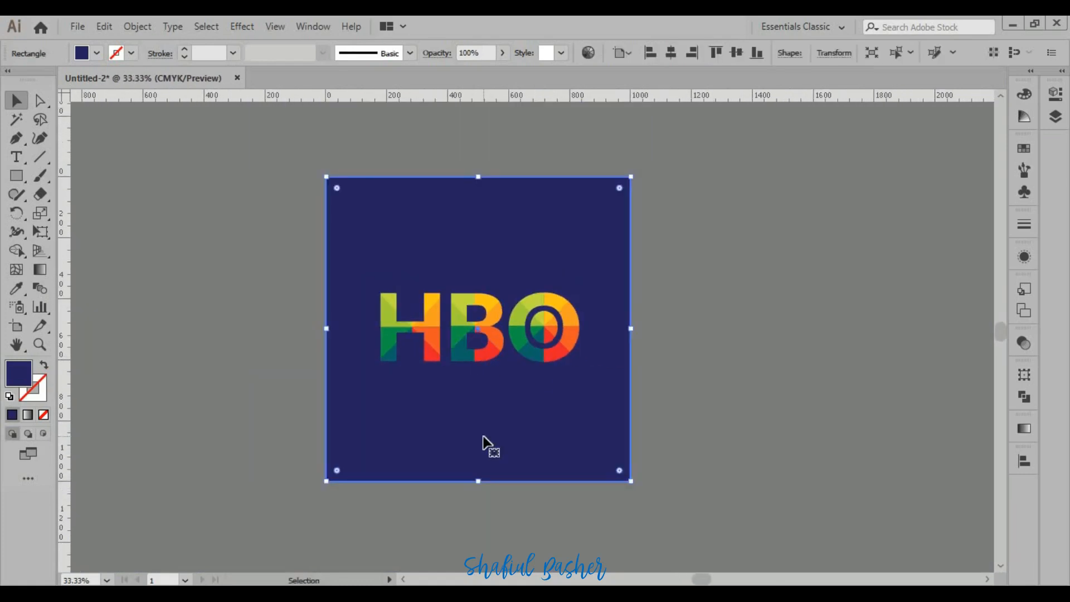
double_click(17, 381)
left_click_drag(86, 232, 91, 235)
left_click(449, 80)
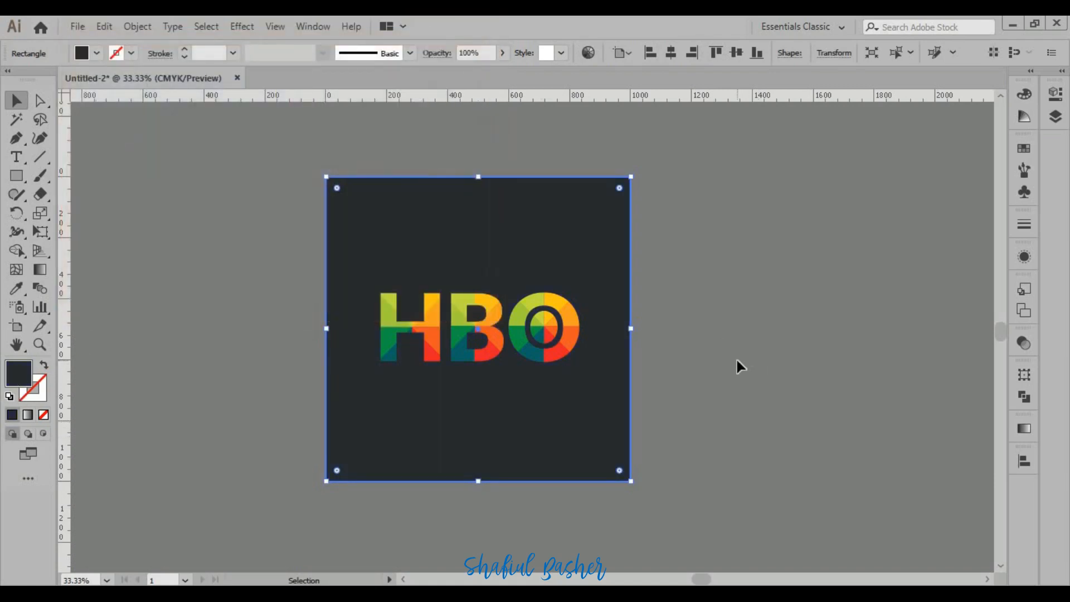
left_click(692, 416)
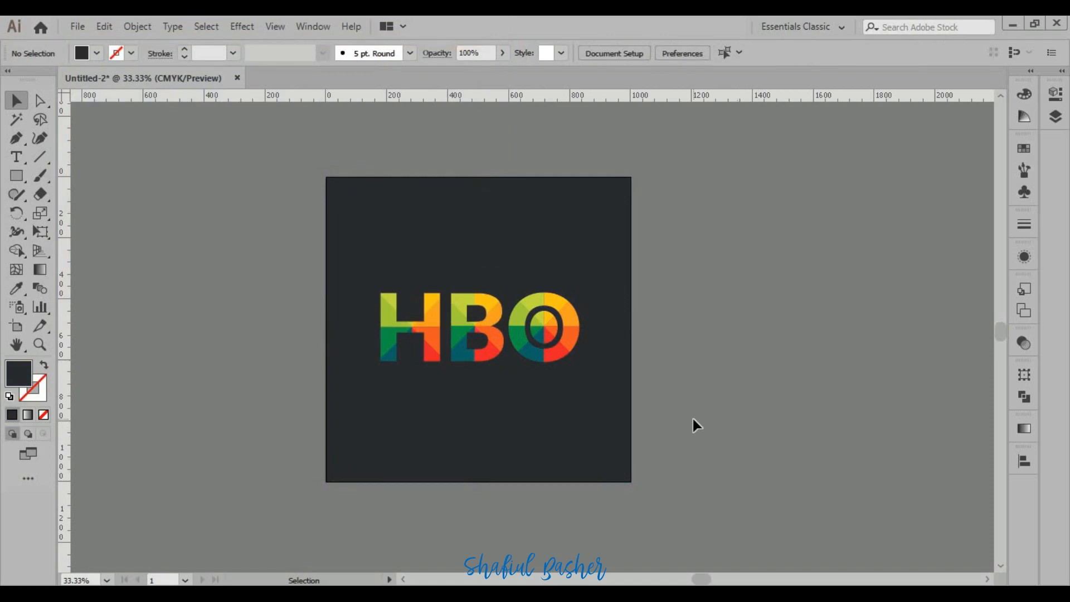
key("ctrl+z")
key("ctrl+z")
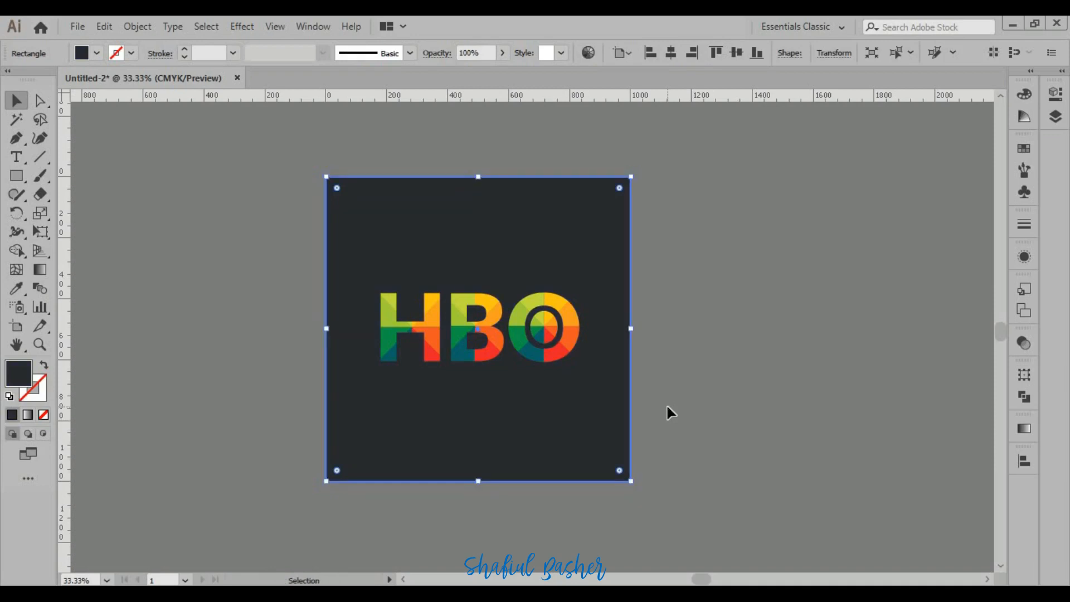
left_click(681, 407)
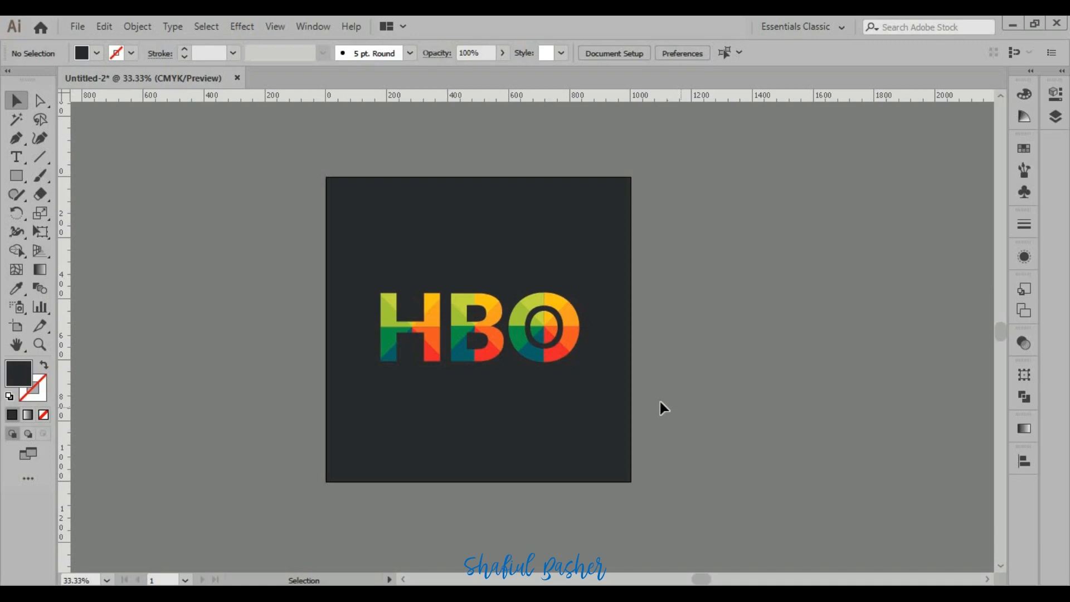
Set the current fill colour to charcoal #252528 without any object selected
double_click(19, 373)
left_click_drag(83, 215, 89, 241)
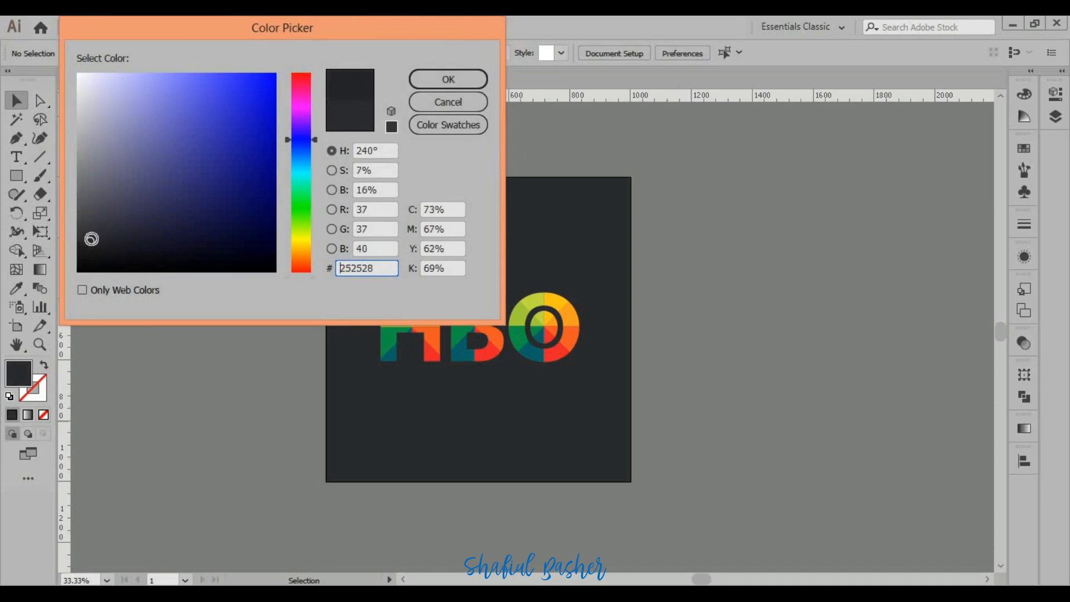
left_click(448, 79)
Fill the background rectangle with the near-black #1D1D1E and deselect it
left_click(517, 450)
double_click(19, 374)
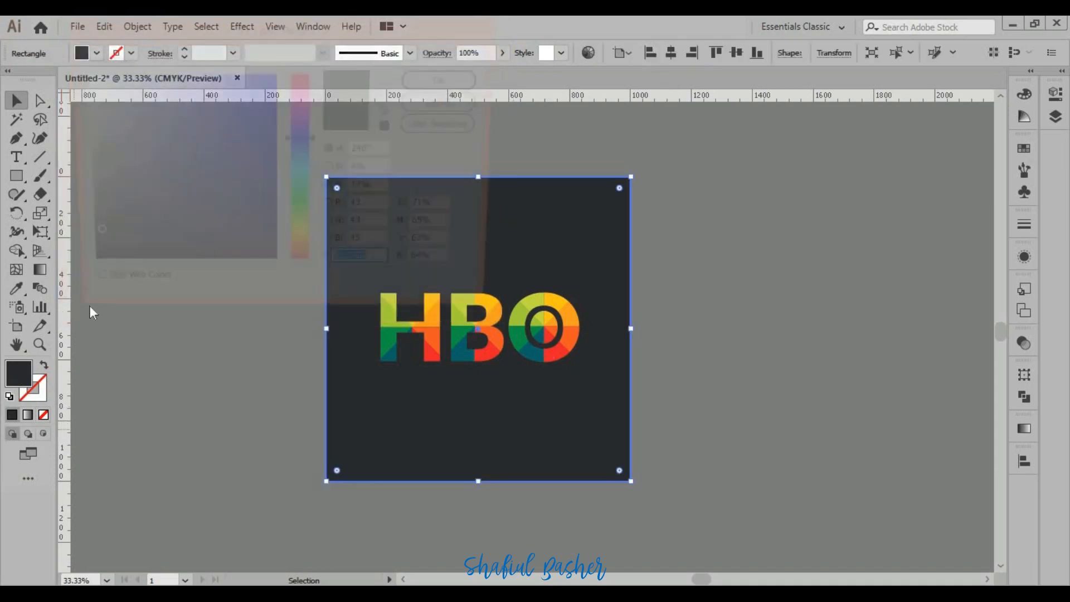
left_click_drag(88, 242, 87, 248)
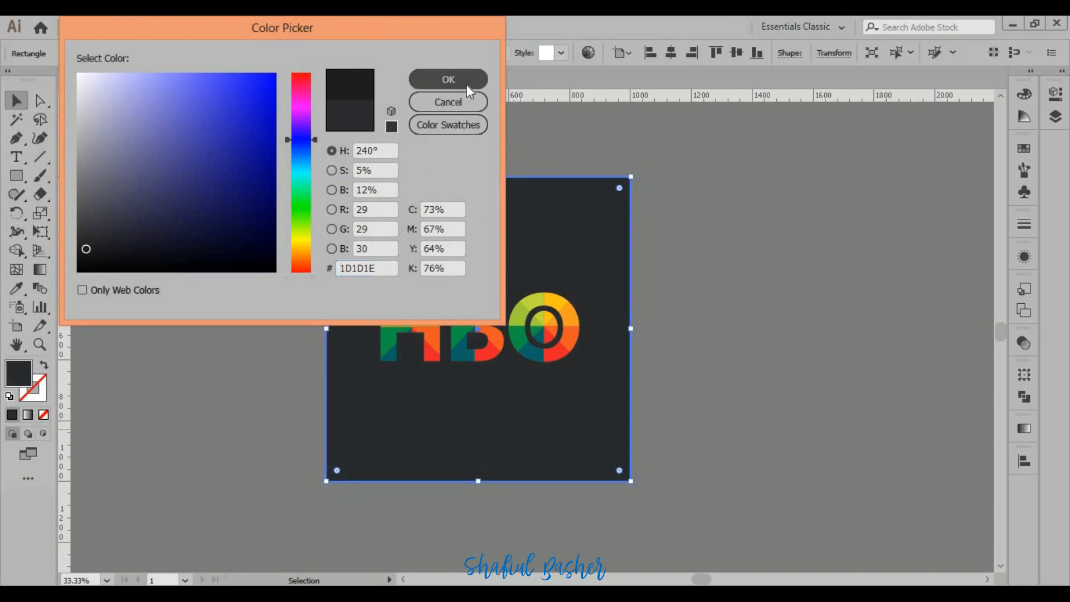
left_click(448, 79)
left_click(743, 373)
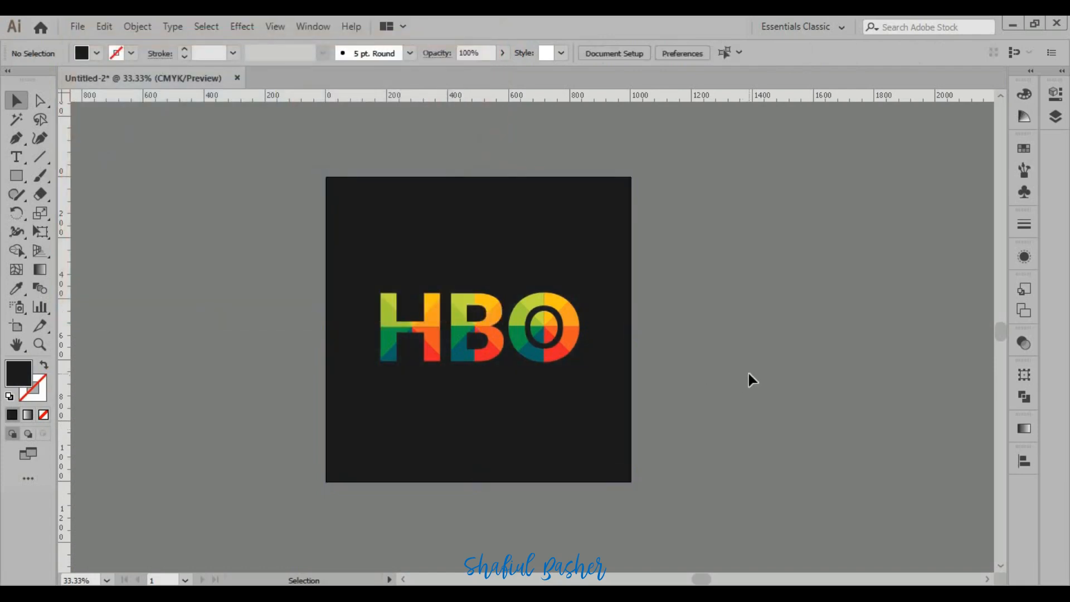